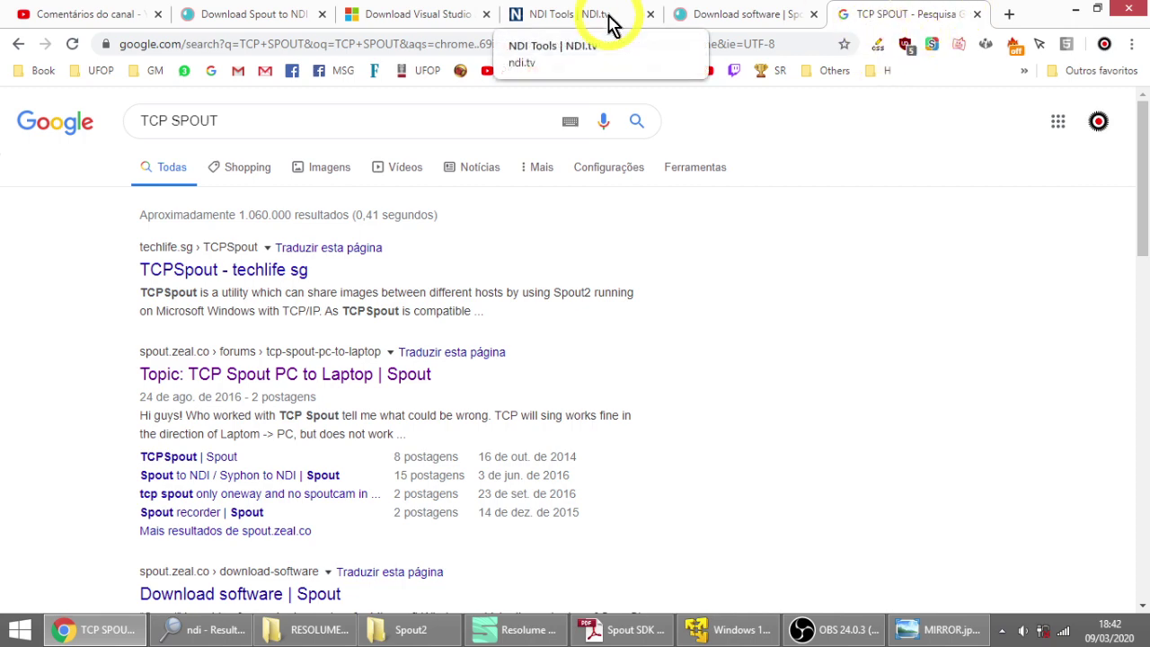
Go to the Spout to NDI download page and examine its title, licence note and download options.
click(267, 22)
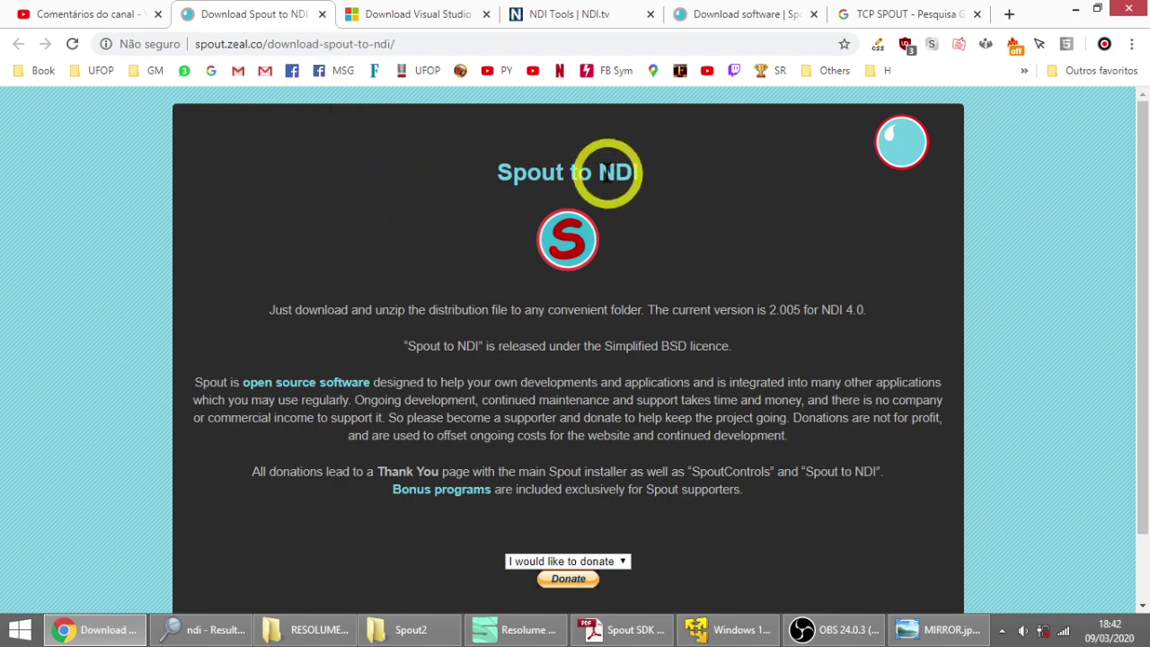
double_click(627, 172)
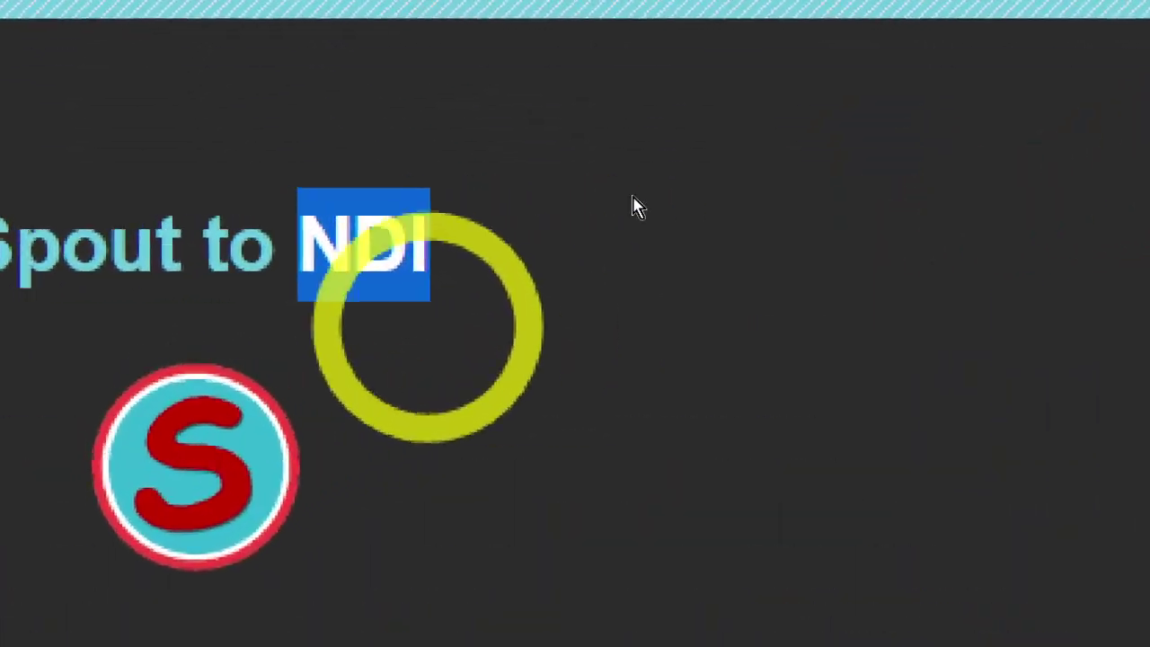
key(ctrl+c)
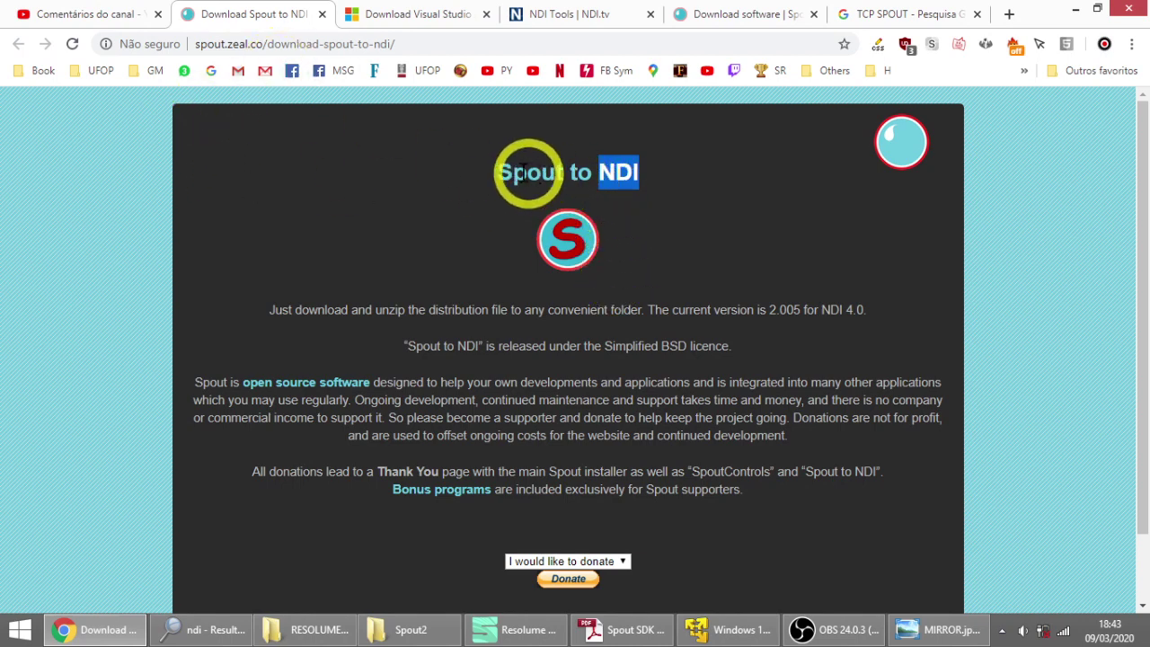
drag(495, 176, 664, 178)
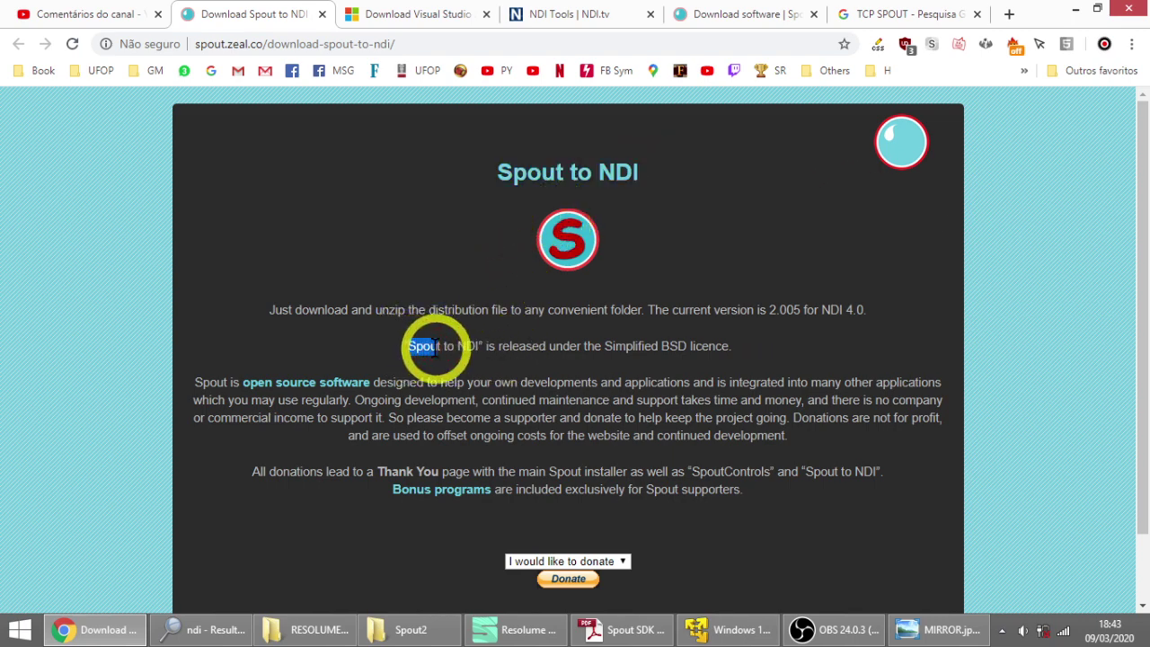
key(ctrl+c)
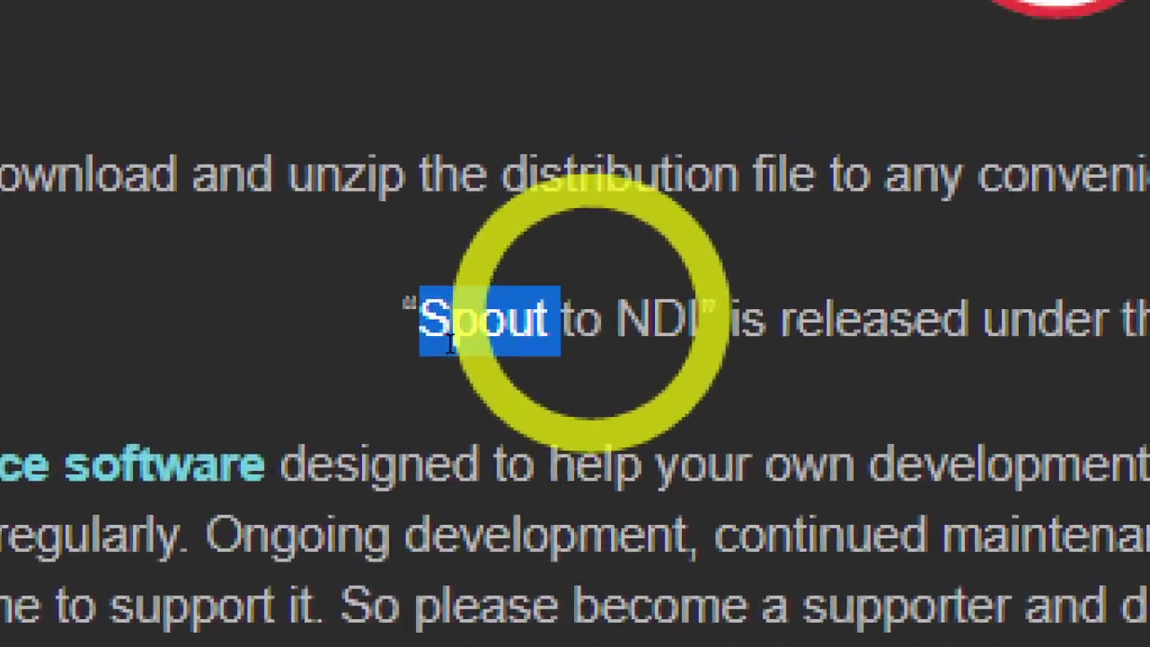
double_click(642, 333)
click(552, 354)
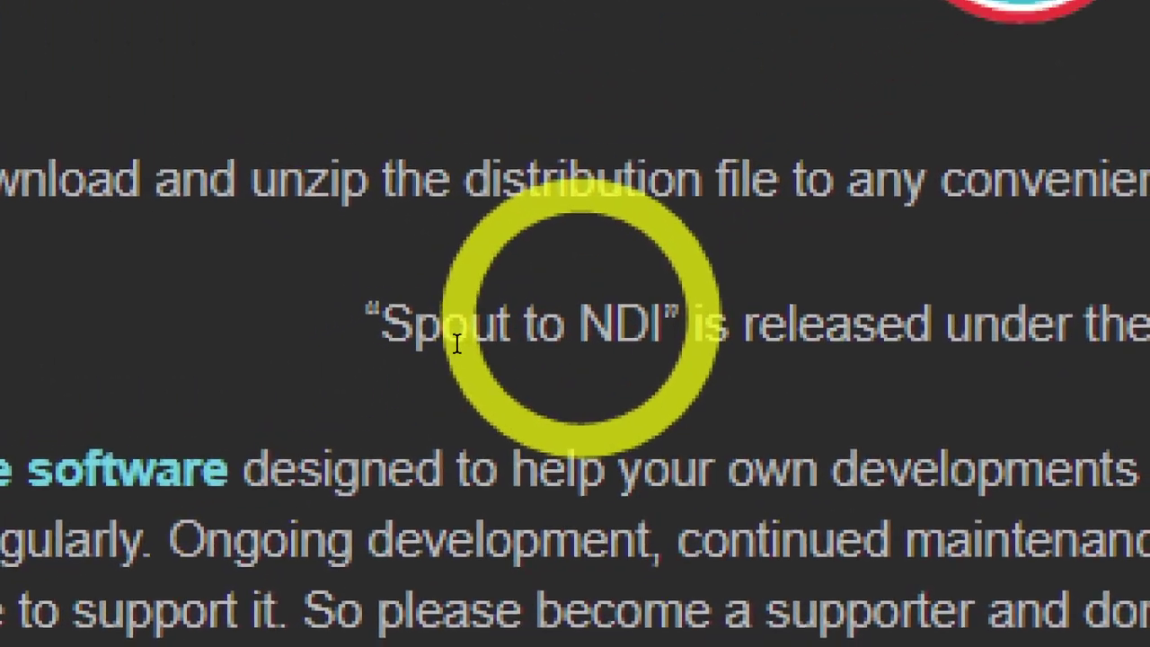
drag(579, 325, 662, 325)
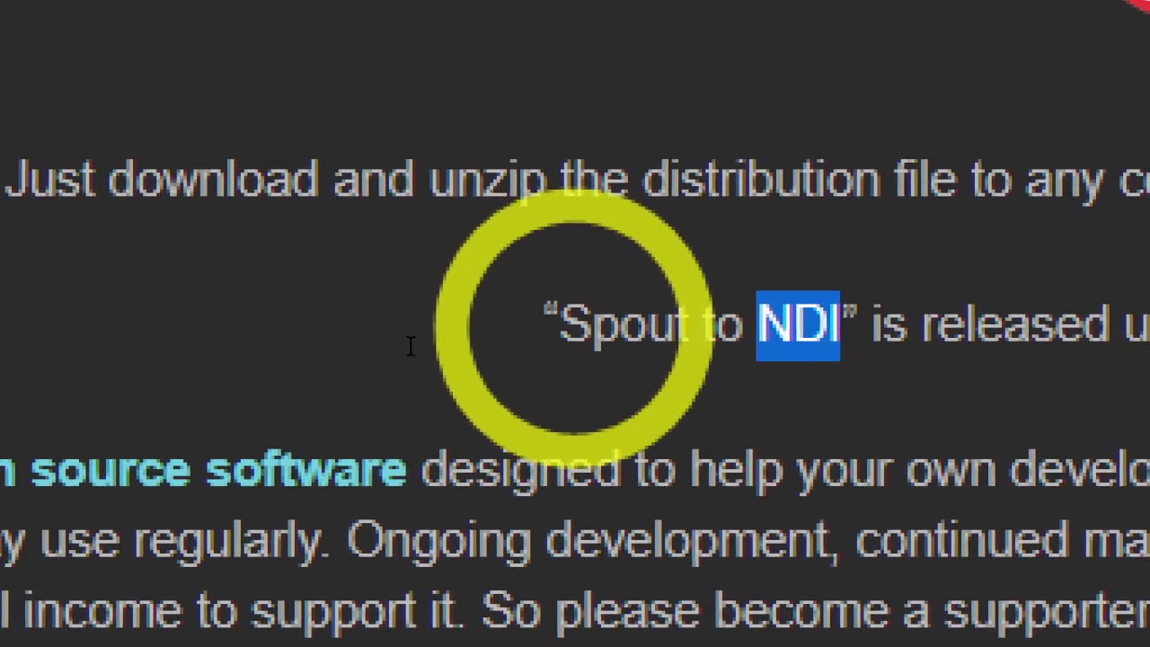
key(ctrl+c)
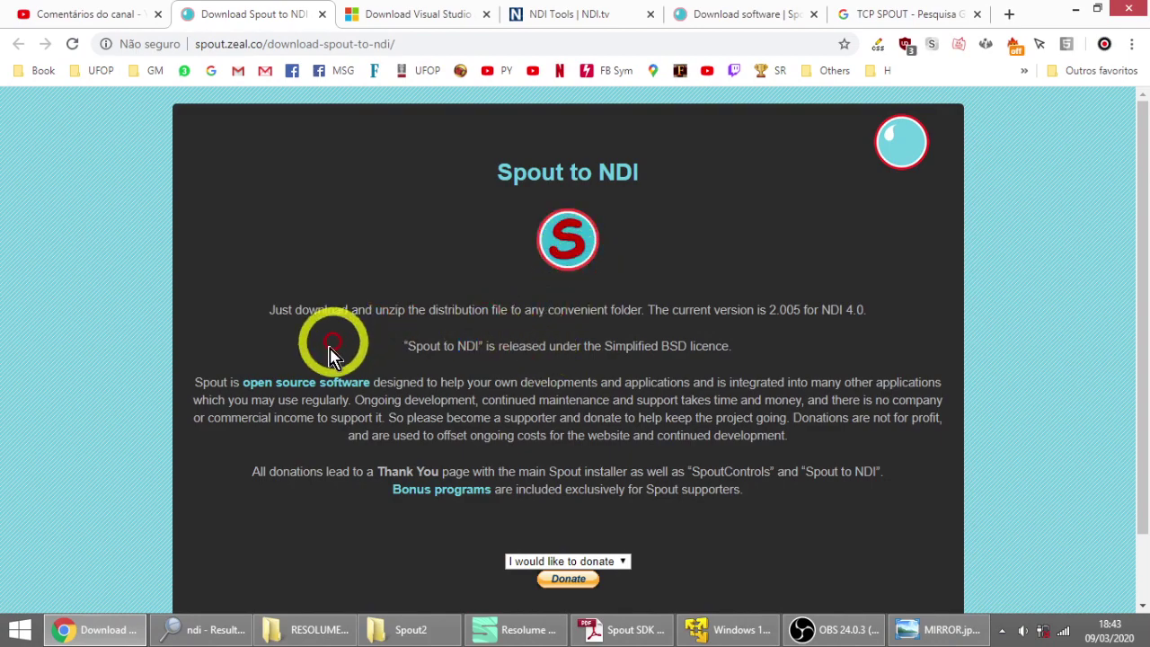
scroll(544, 471, down, 1)
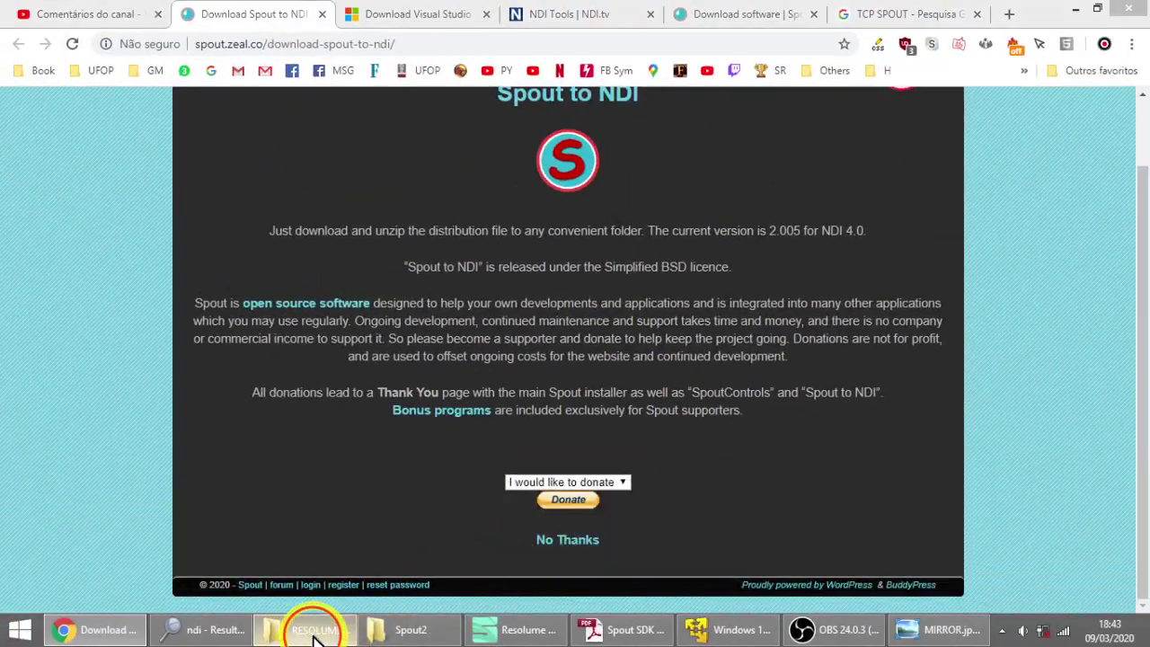
click(313, 628)
click(409, 635)
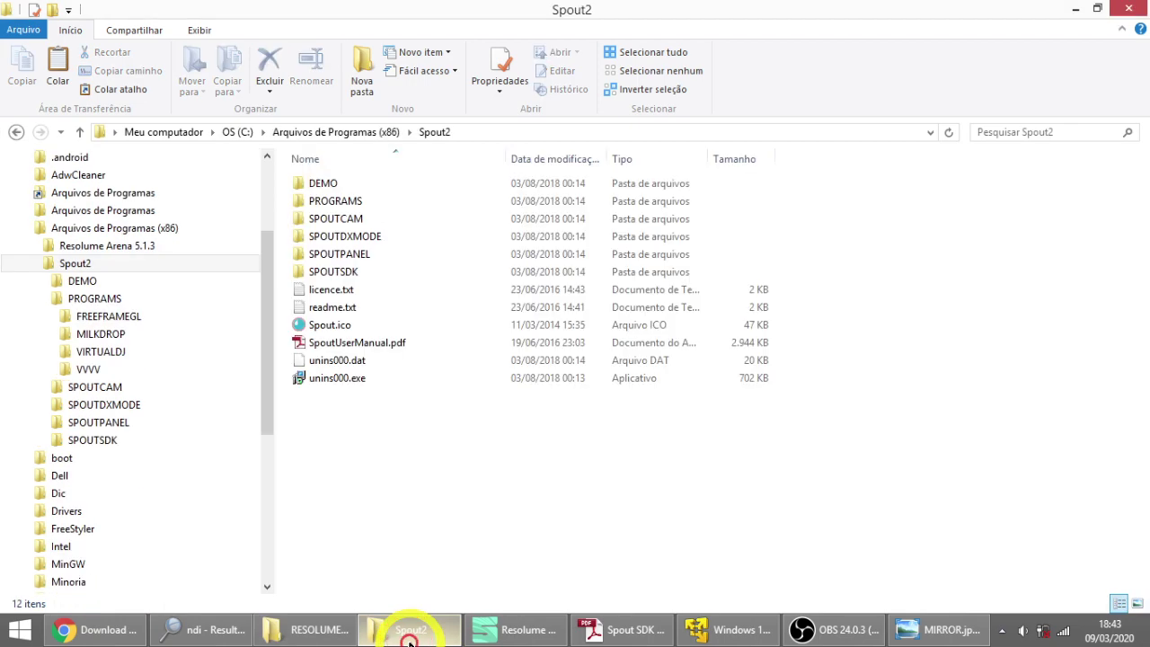
click(239, 629)
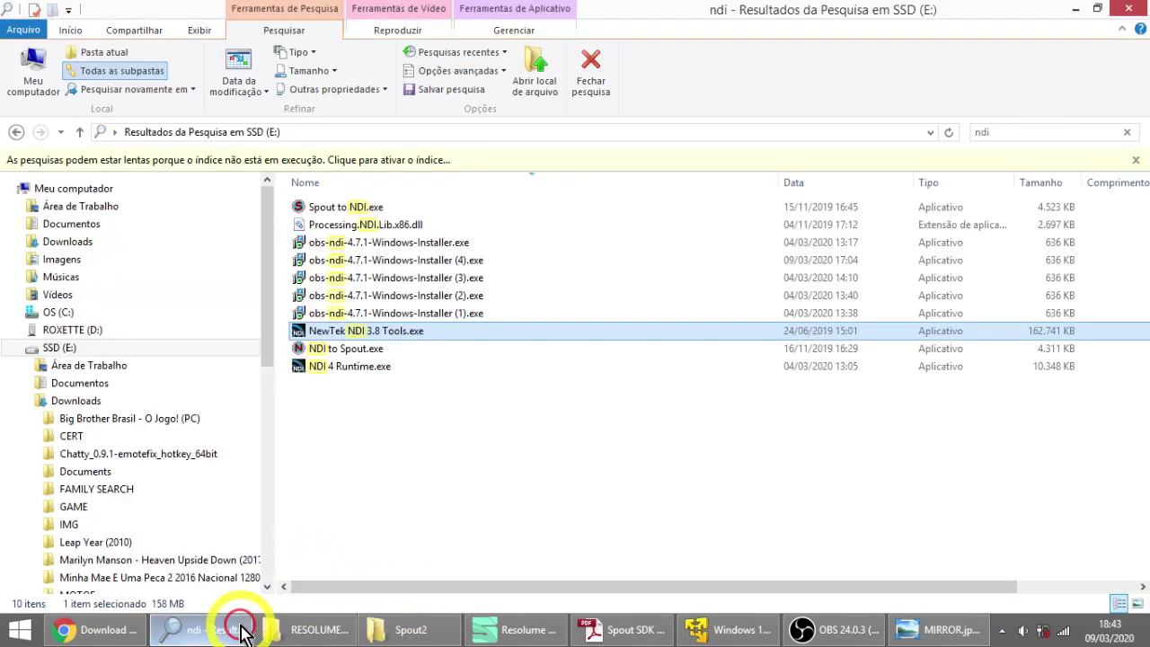
click(239, 629)
click(1146, 629)
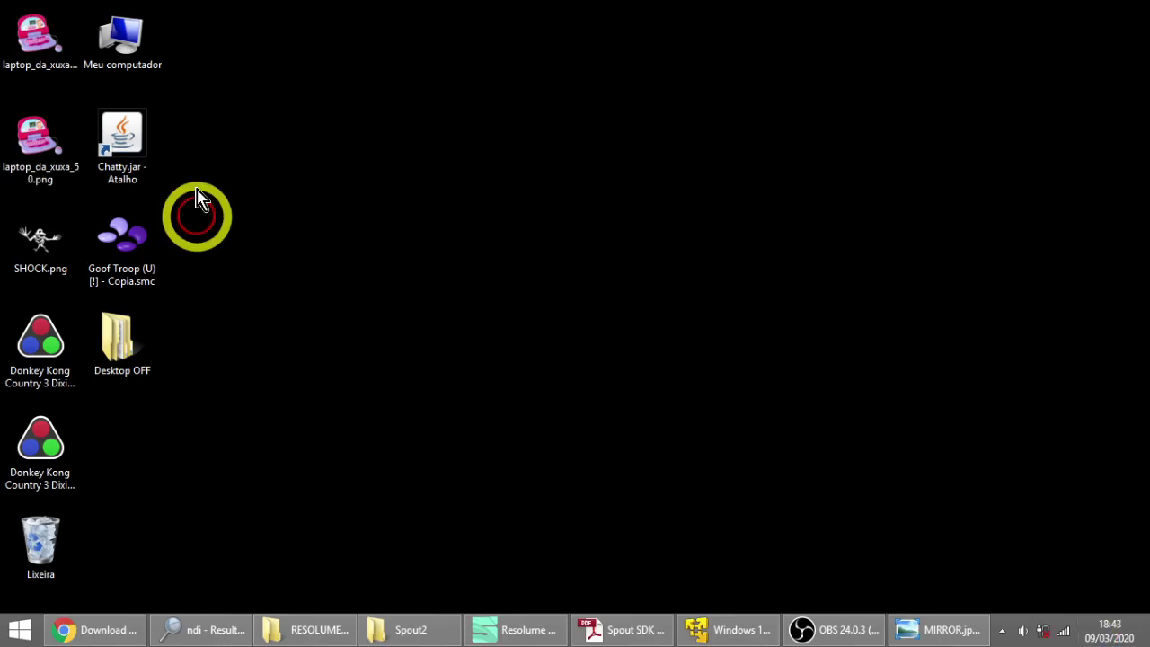
double_click(43, 145)
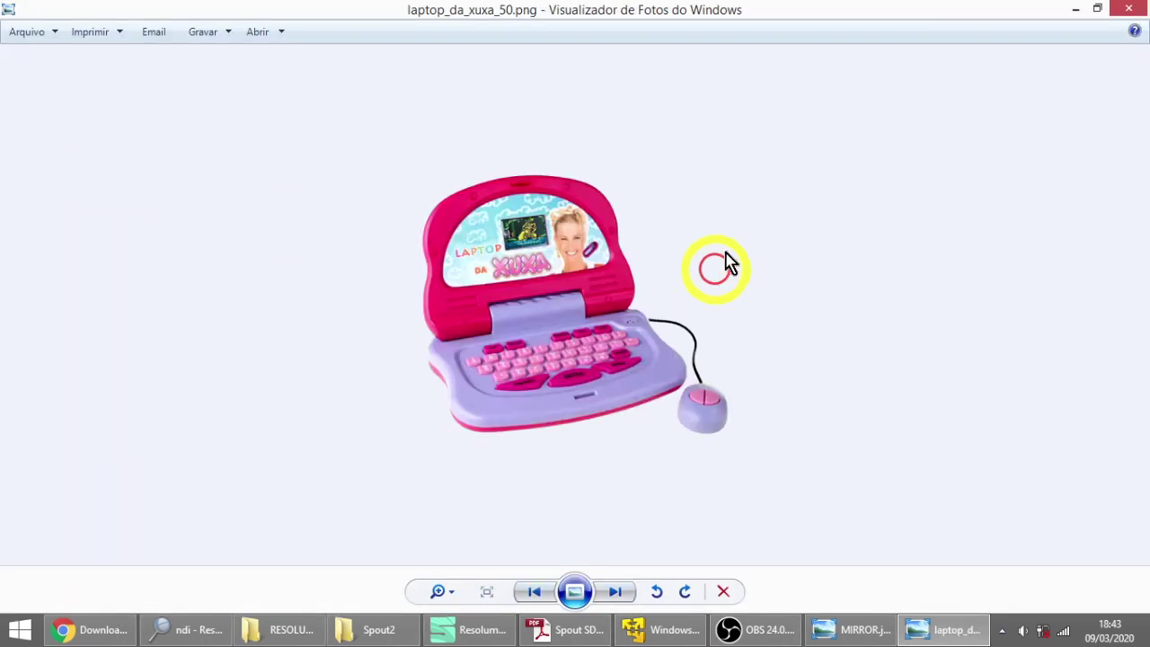
click(1130, 11)
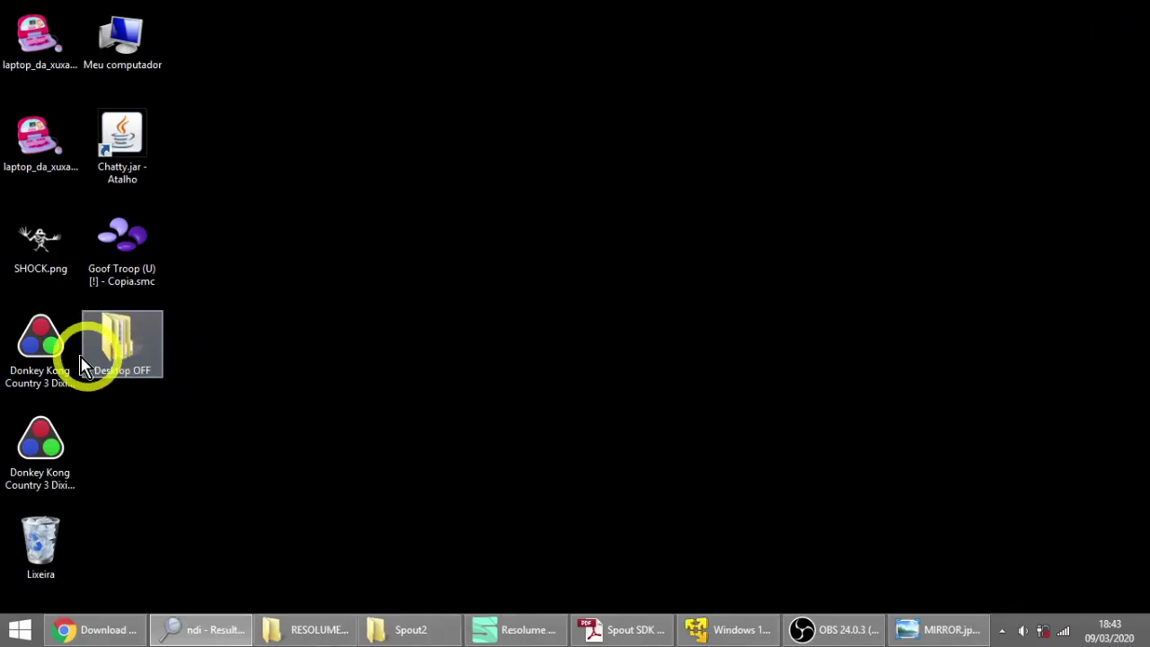
Browse from My Computer to Downloads, open the SPOUTtoNDI folder inside SPOUTtoNDI_v2005, and examine its contents.
double_click(120, 40)
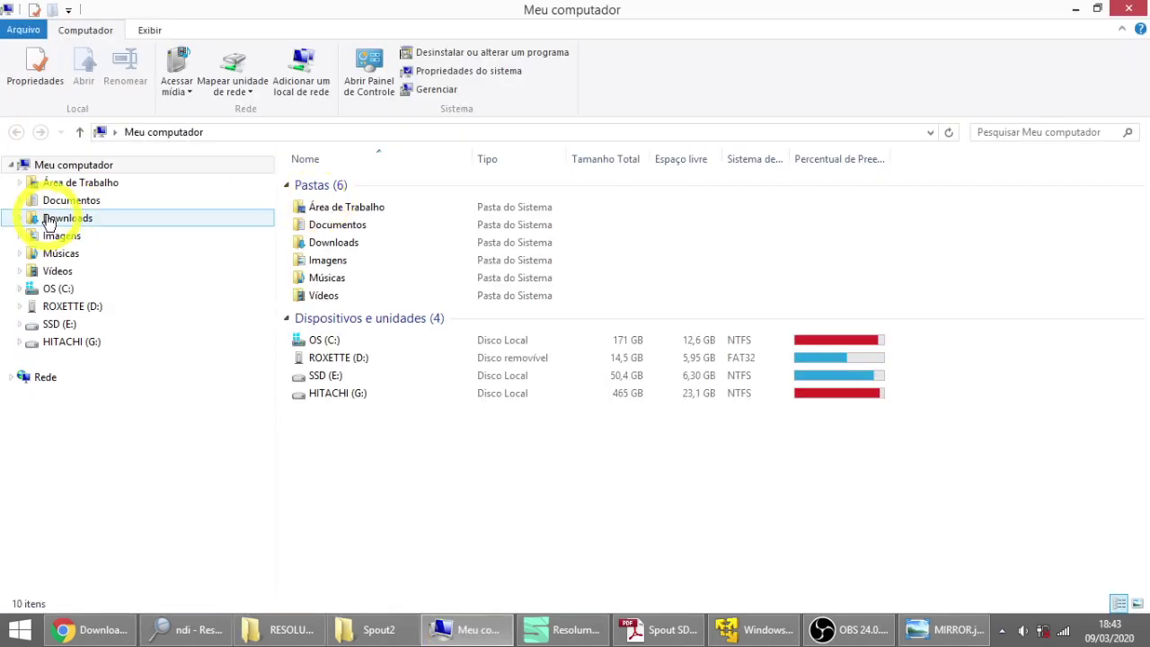
click(54, 219)
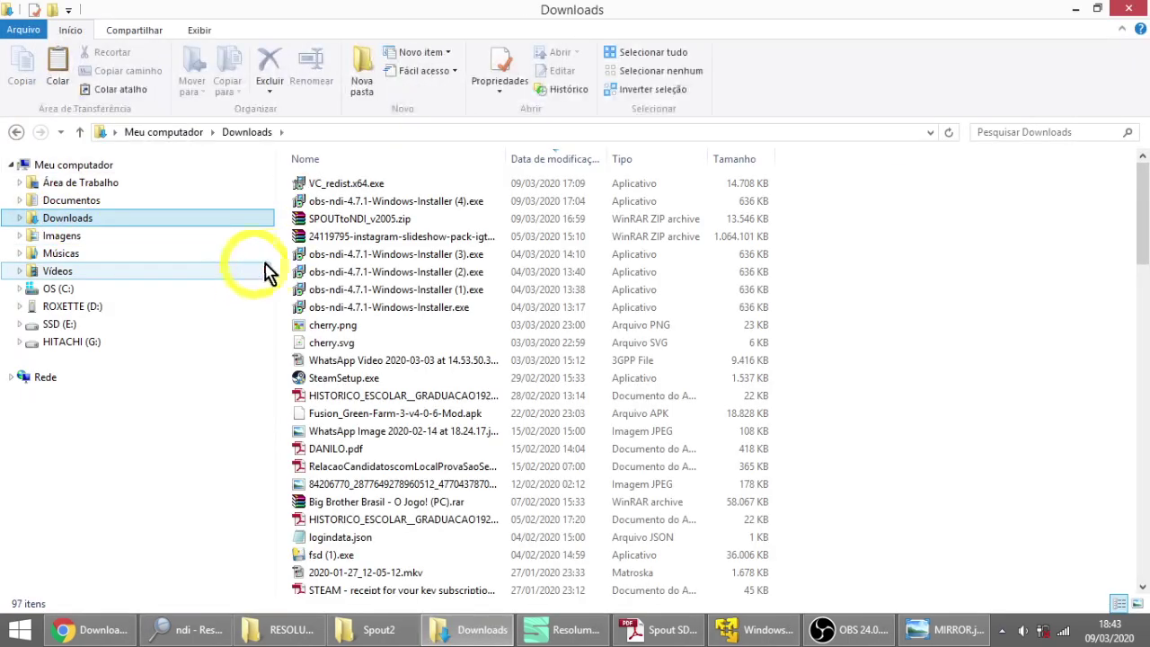
click(22, 219)
scroll(49, 270, down, 5)
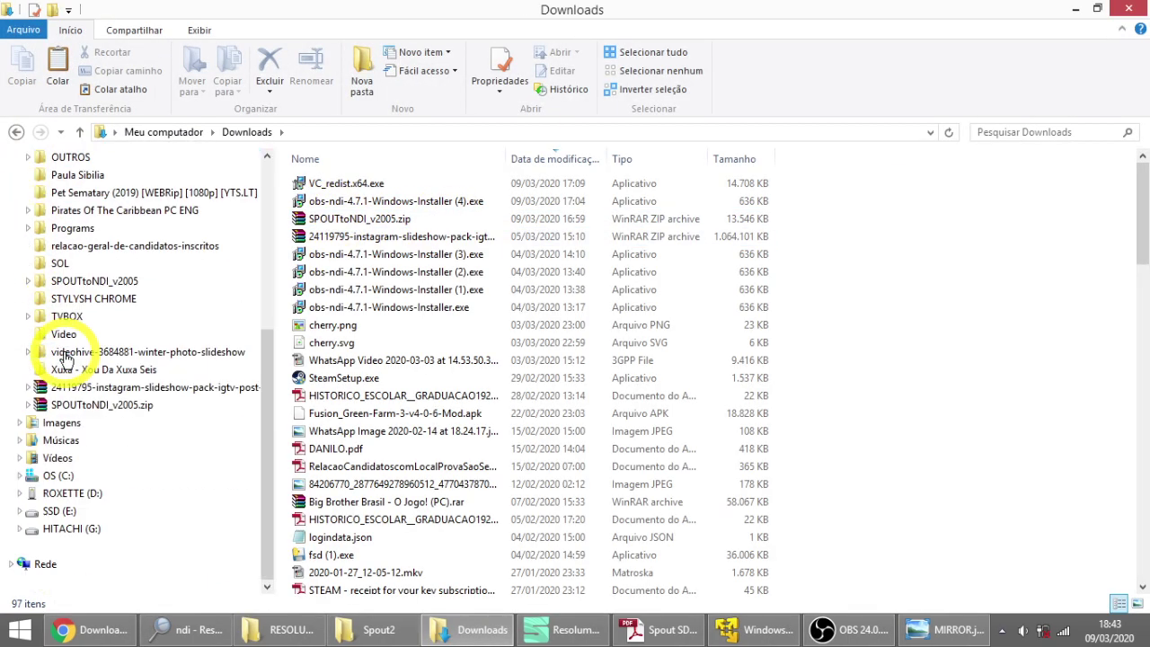
click(77, 281)
double_click(331, 185)
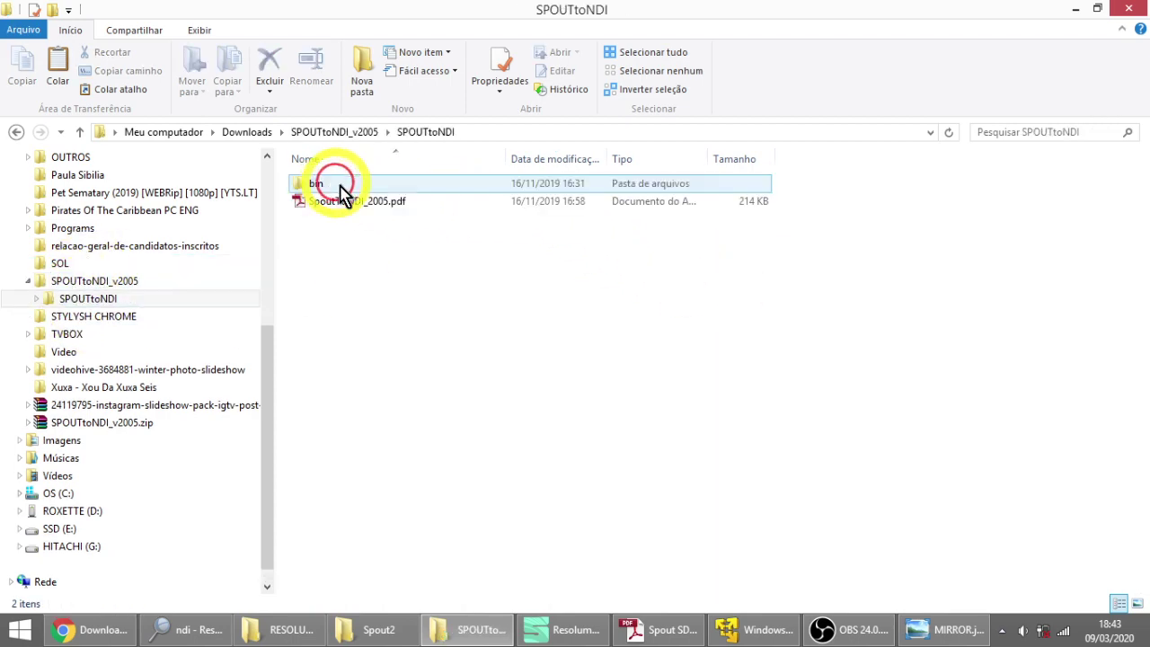
ctrl+click(296, 185)
ctrl+click(305, 185)
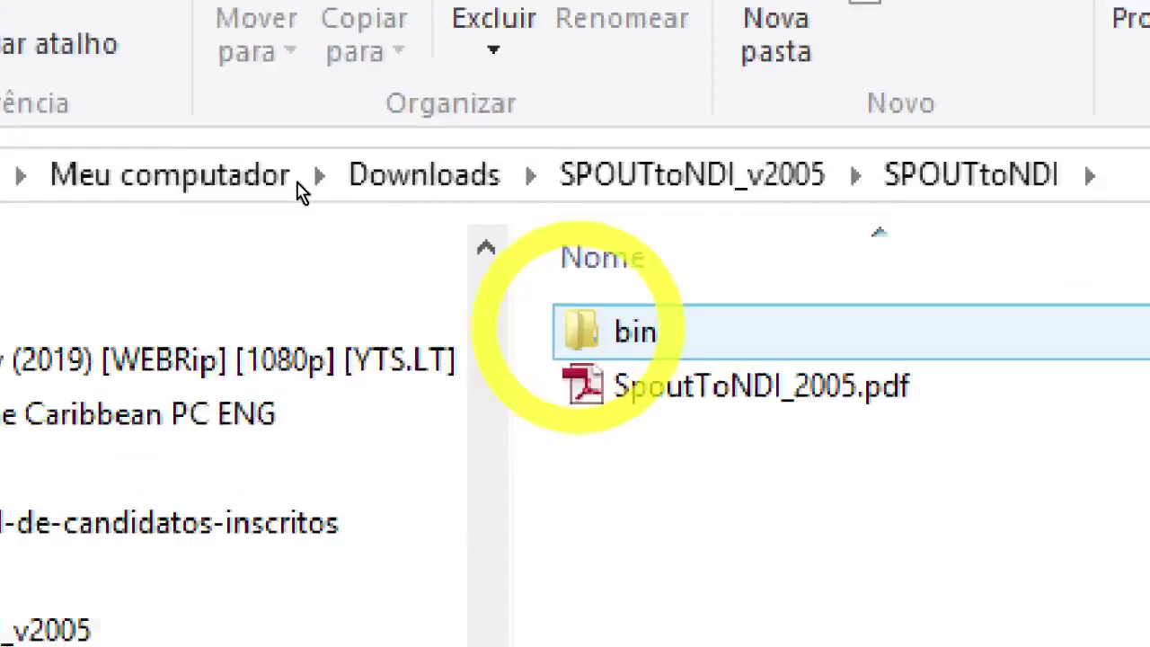
click(764, 388)
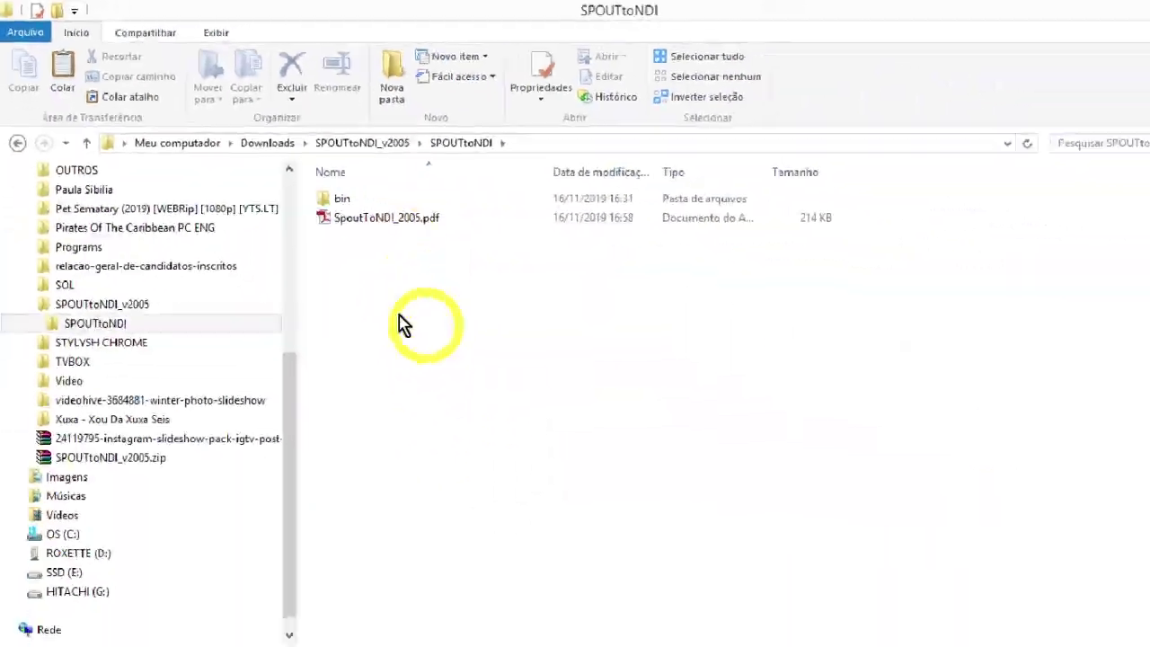
Switch to the Spout to NDI manual in Adobe Acrobat Pro and read from the title page to the Installation section.
click(668, 627)
scroll(1148, 340, up, 5)
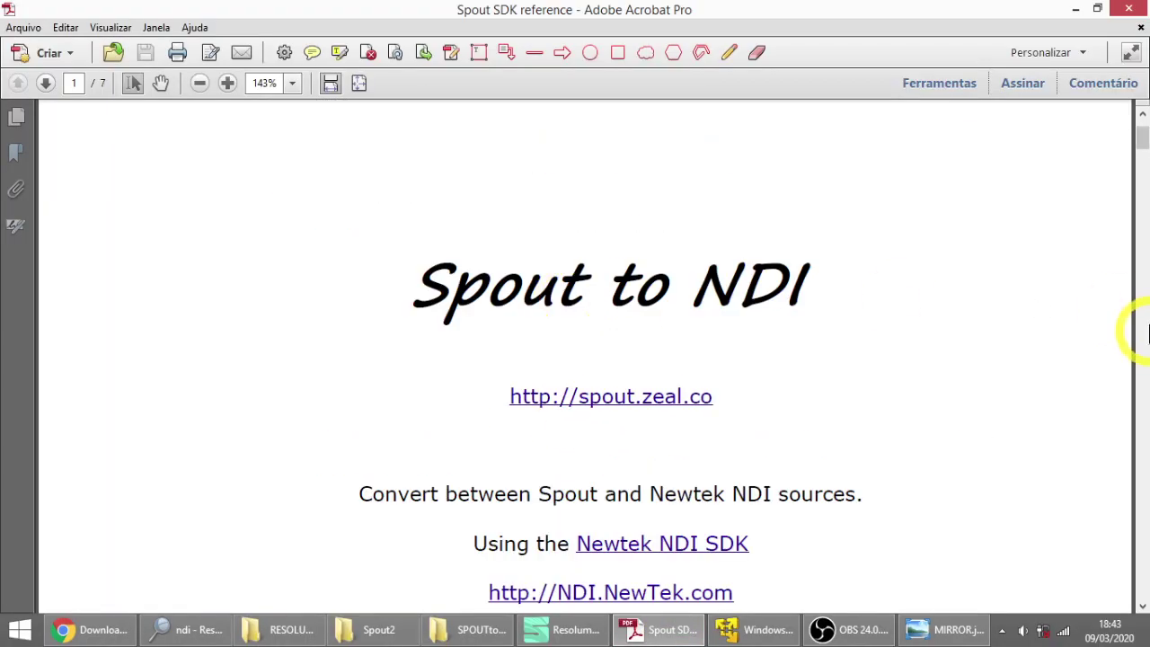
key(ctrl)
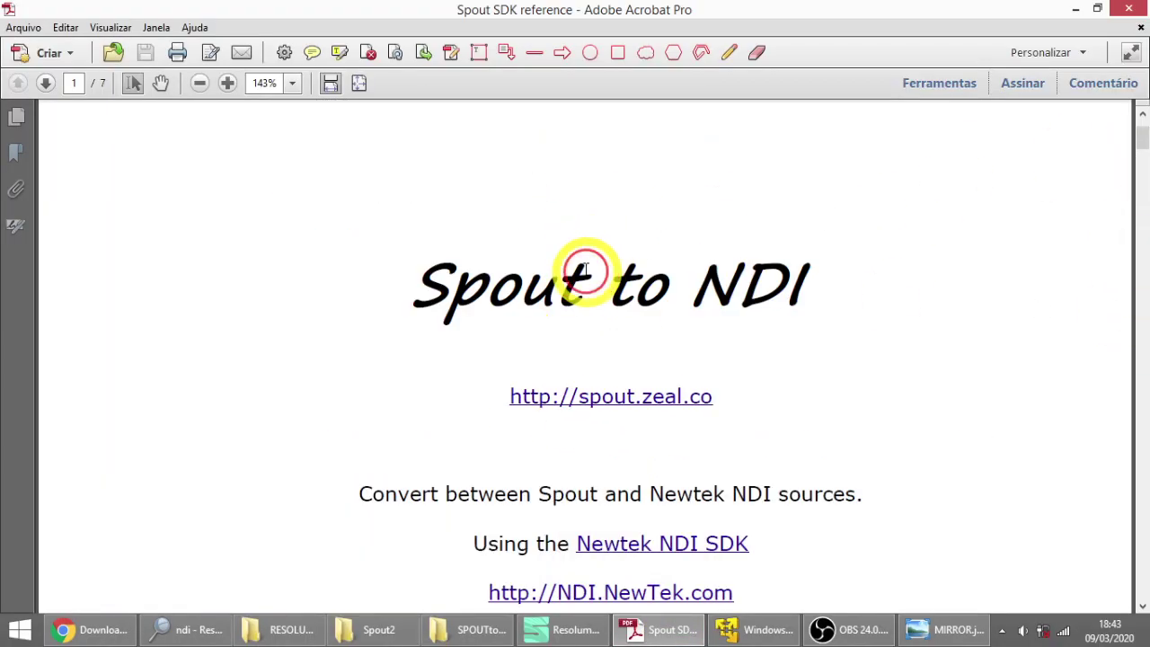
scroll(586, 276, down, 3)
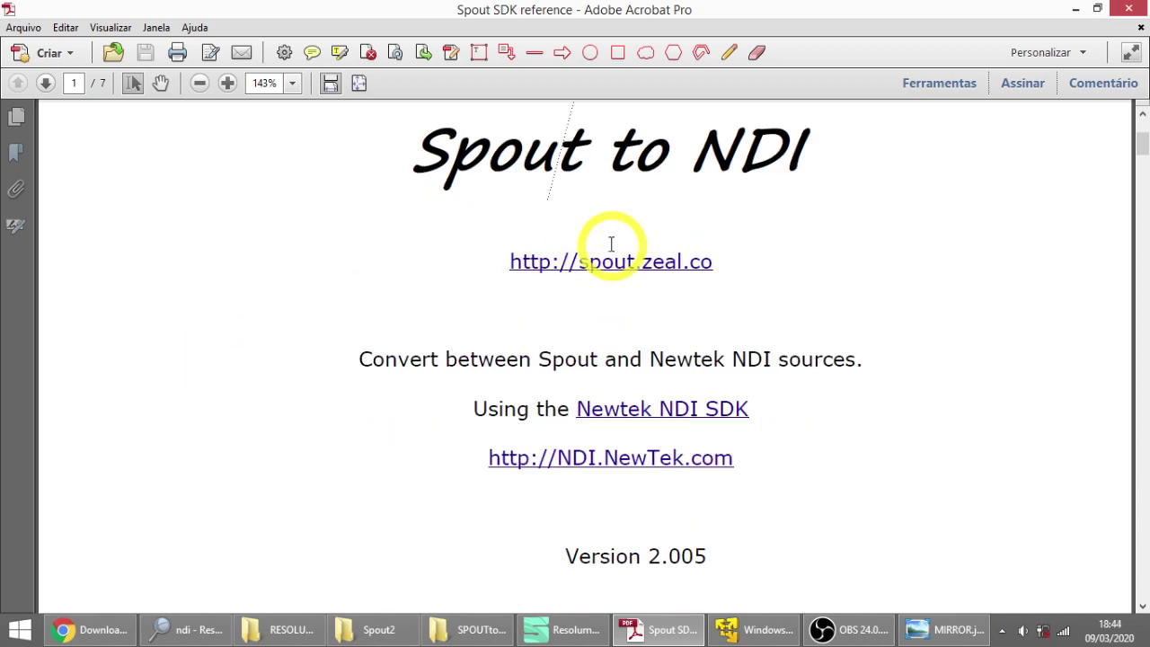
scroll(547, 241, down, 12)
scroll(503, 296, down, 15)
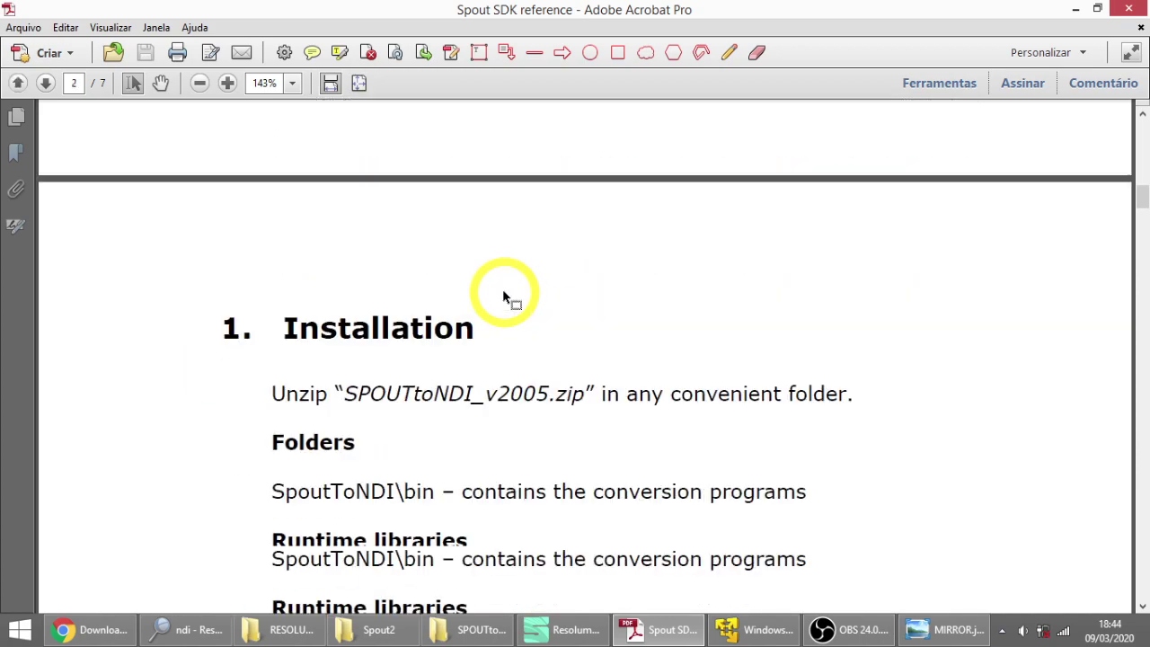
scroll(410, 287, up, 1)
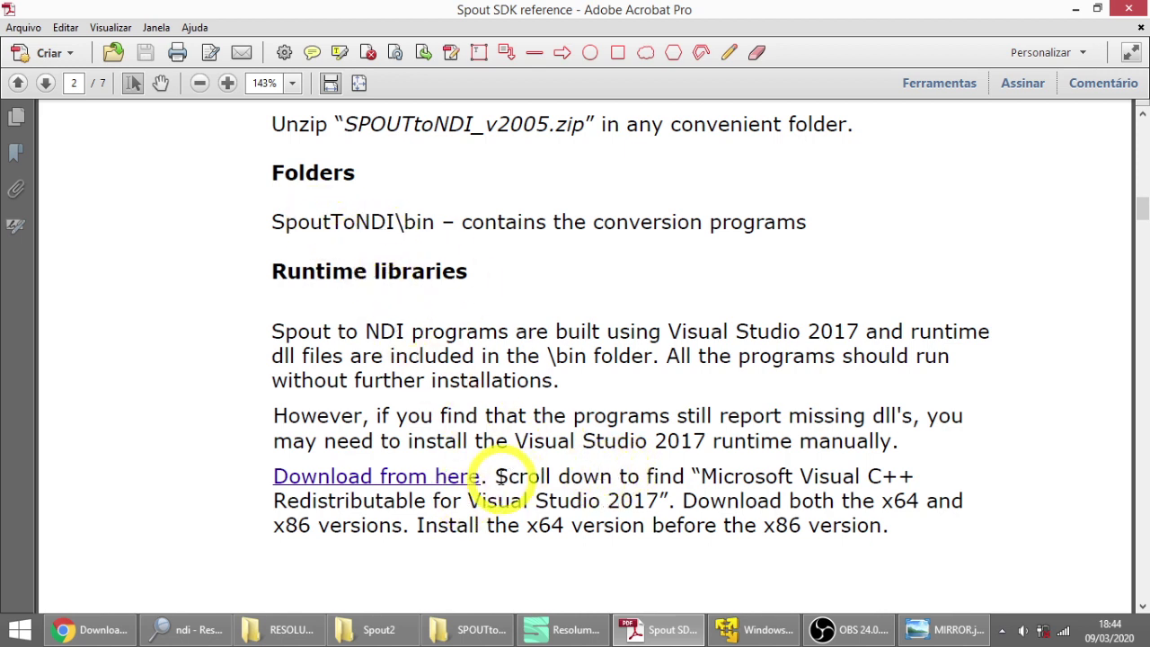
Examine the manual's note on the Microsoft Visual C++ Redistributable for Visual Studio 2017, highlighting its name and year.
drag(496, 476, 868, 475)
click(662, 470)
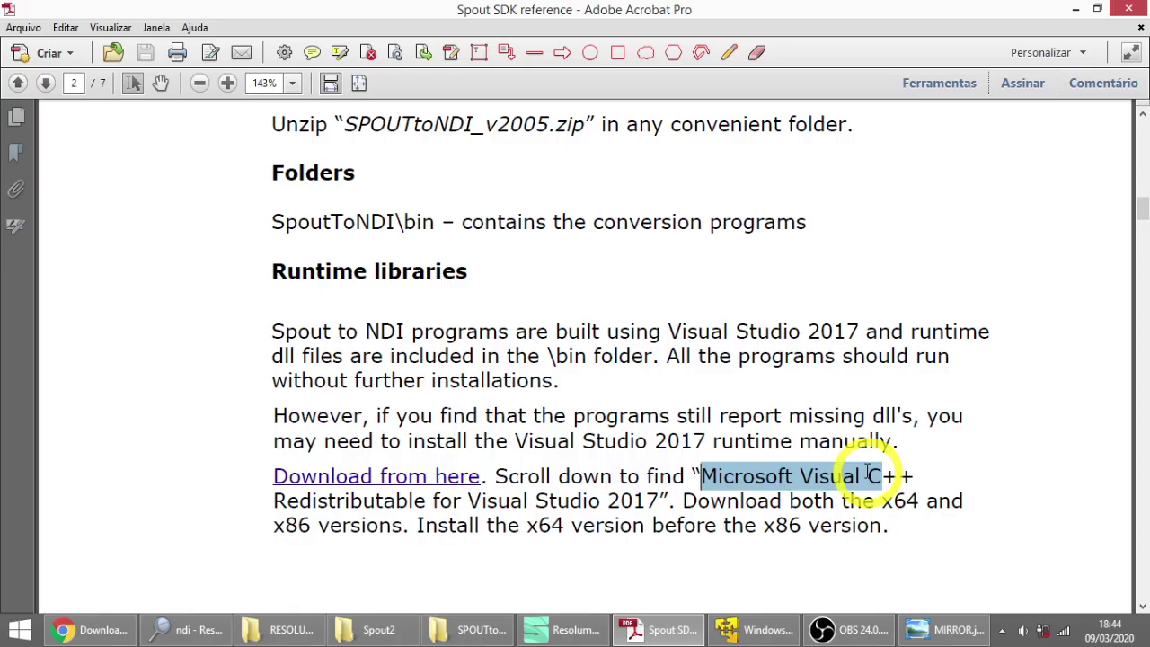
key(ctrl+c)
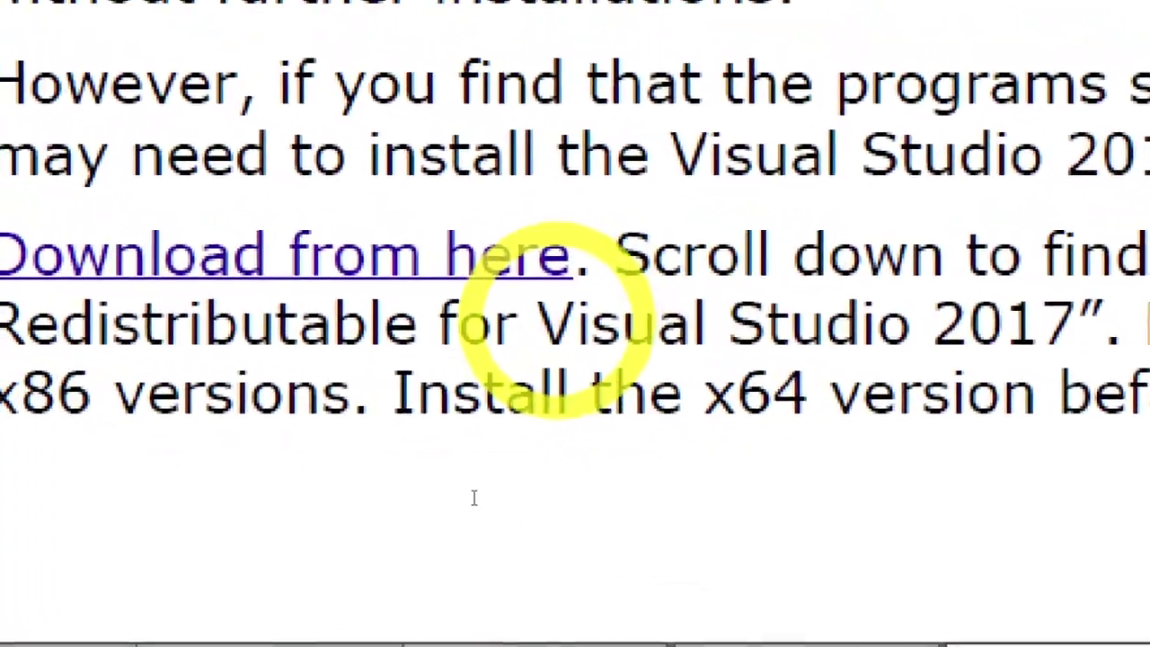
drag(401, 269, 772, 270)
drag(665, 323, 746, 325)
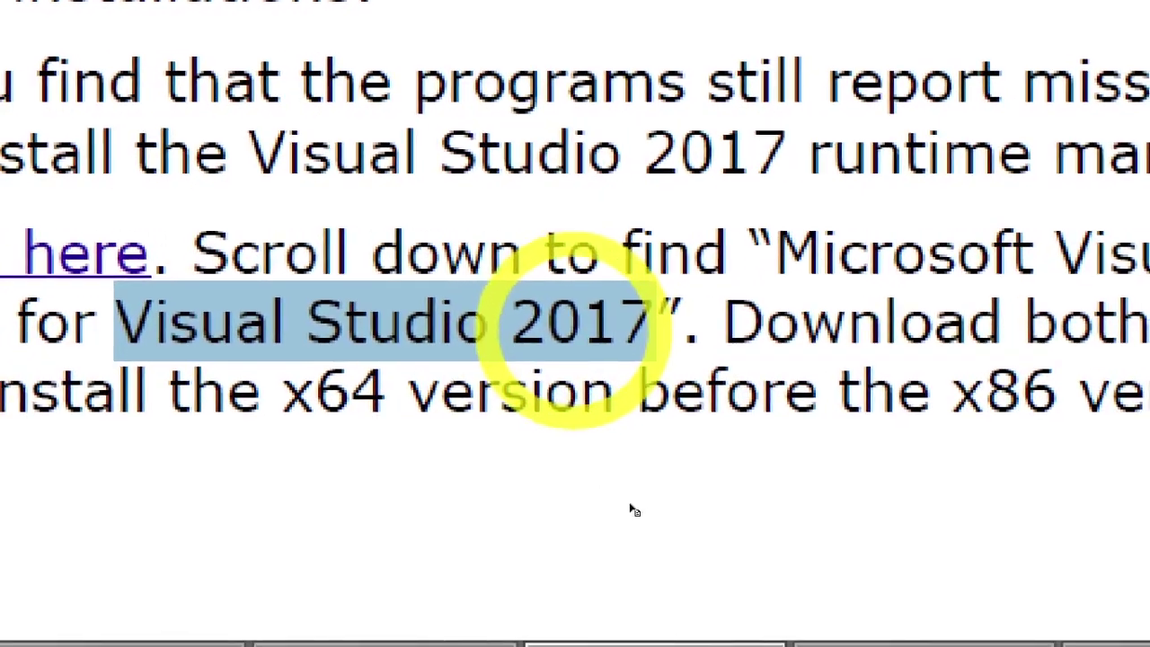
double_click(742, 310)
key(ctrl+c)
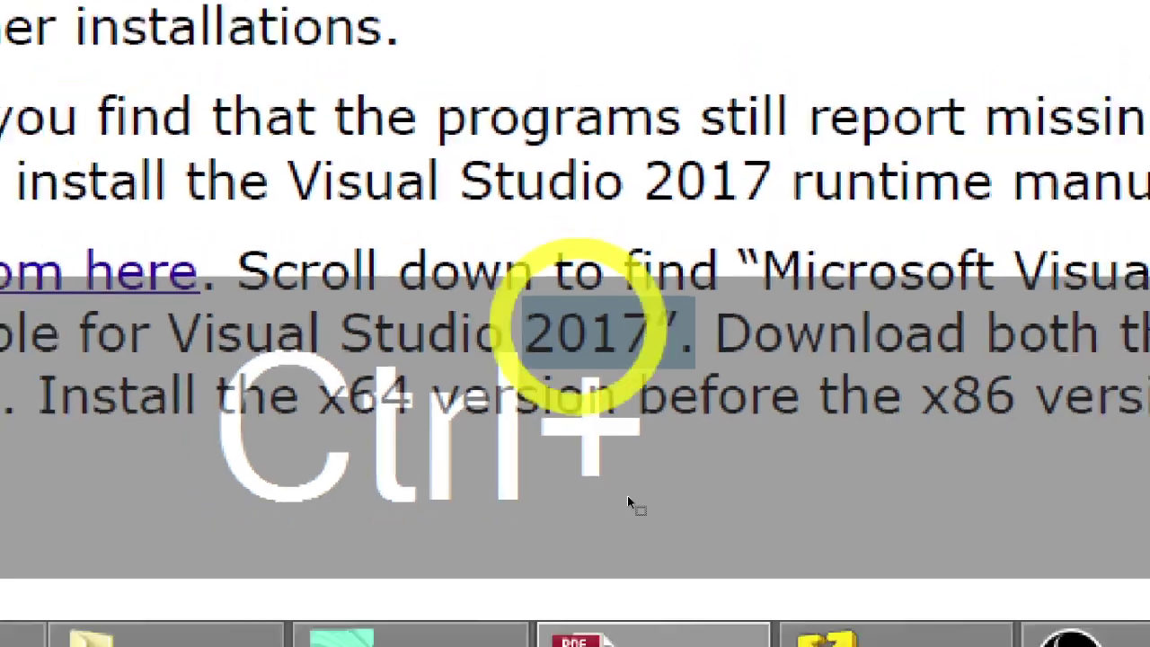
Follow the manual's "Download from here" link to the Visual Studio downloads page in Chrome.
click(474, 441)
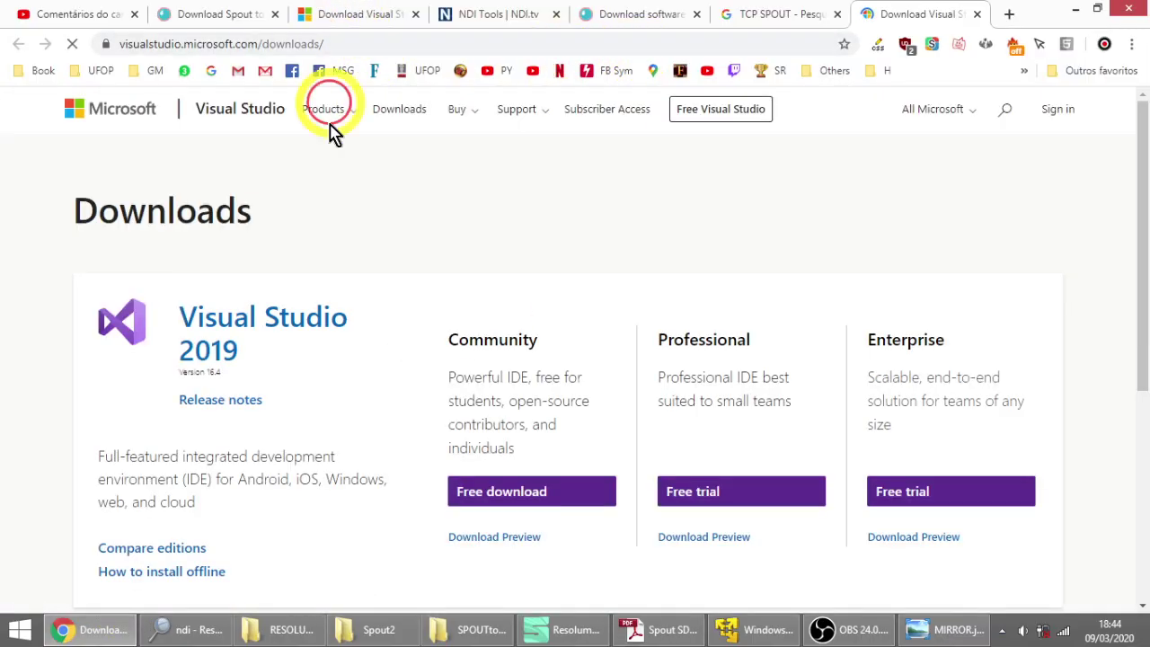
click(354, 14)
click(925, 12)
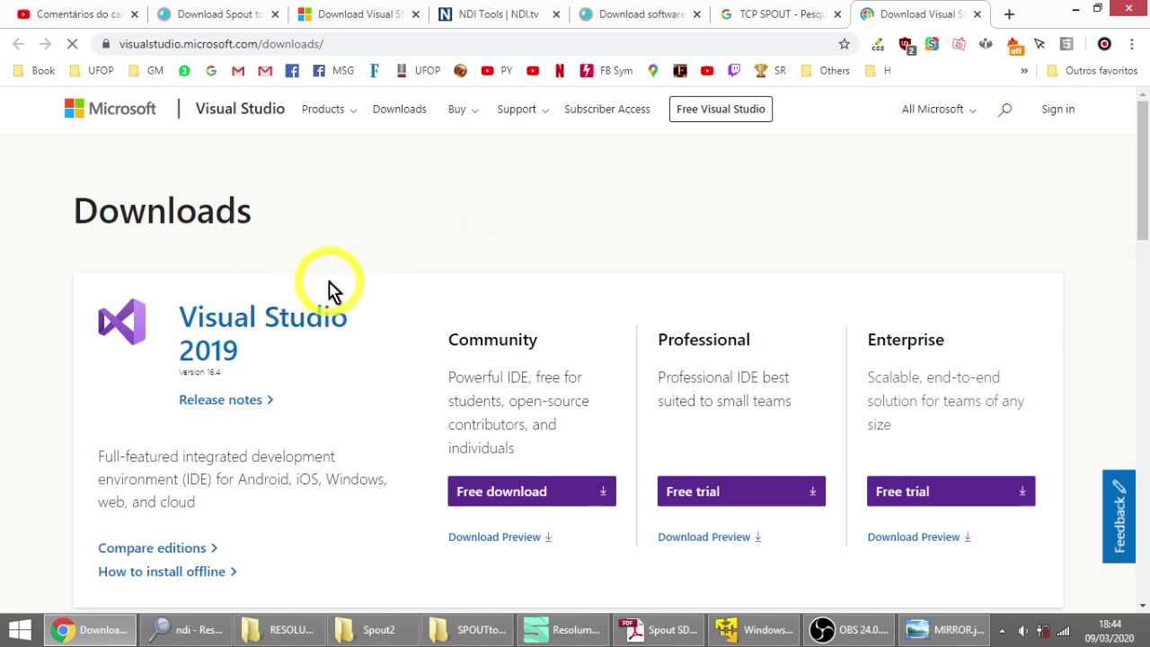
Expand Other Tools and Frameworks and download the x64 Microsoft Visual C++ Redistributable for Visual Studio 2019.
scroll(432, 200, down, 15)
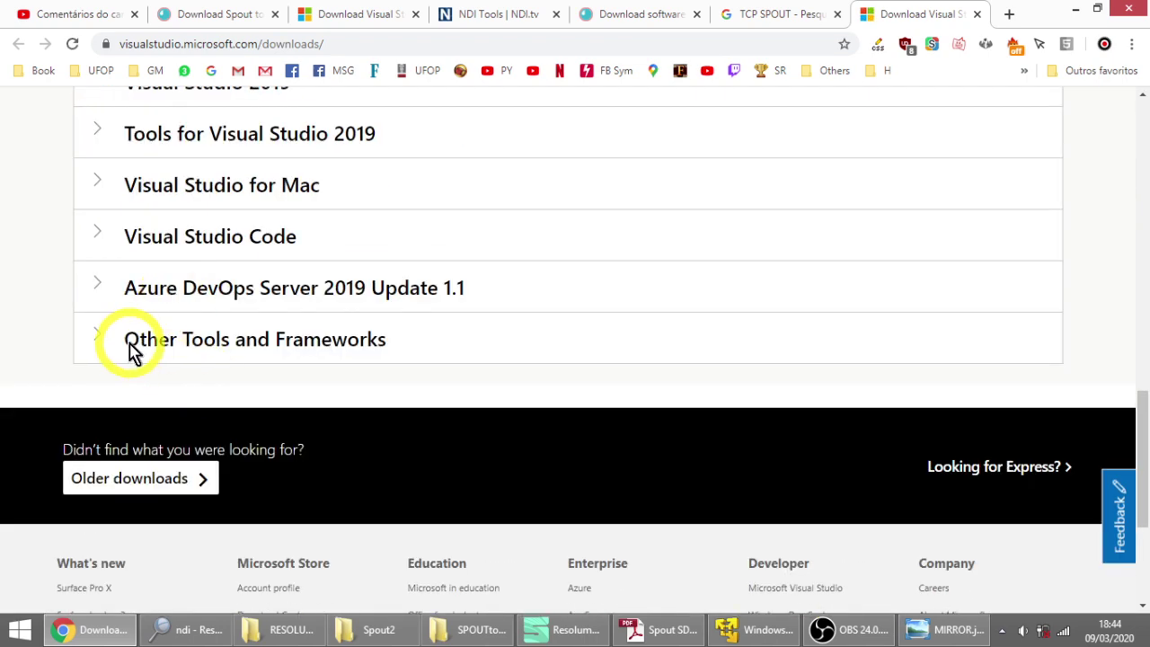
click(142, 350)
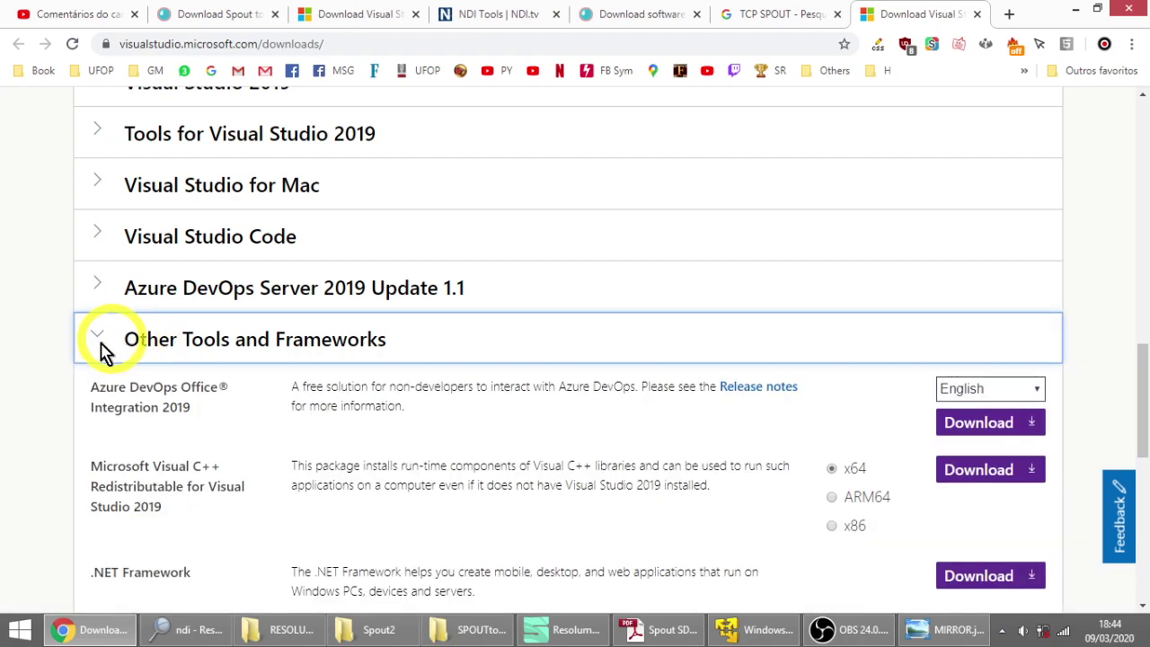
scroll(68, 393, down, 2)
key(ctrl+plus)
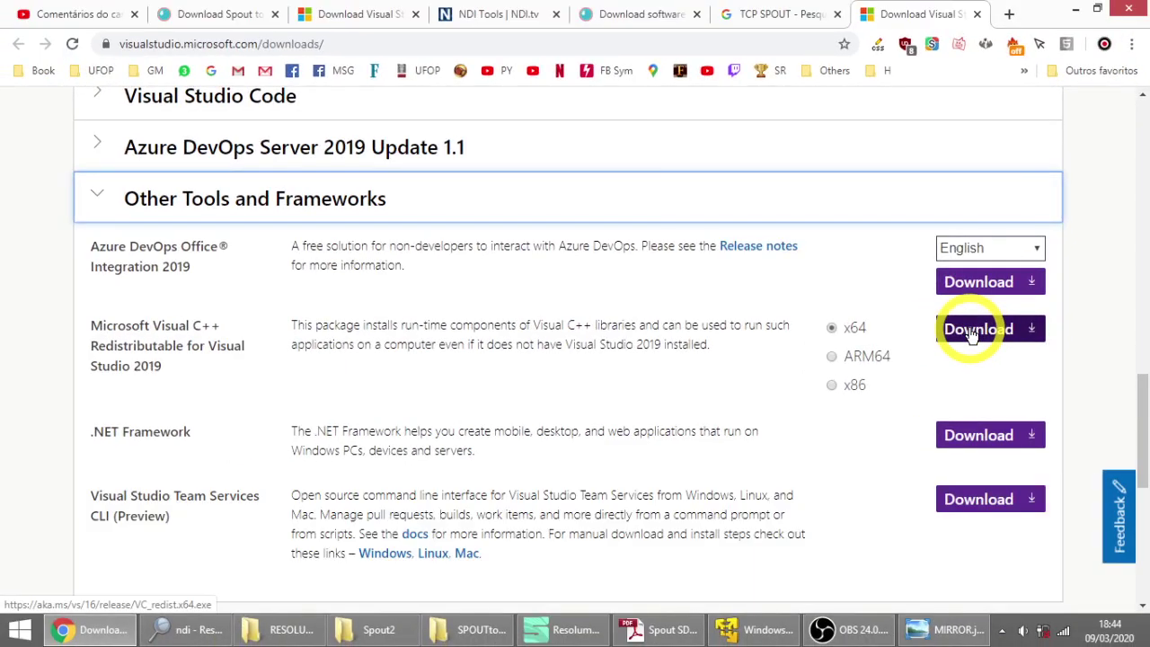
click(971, 331)
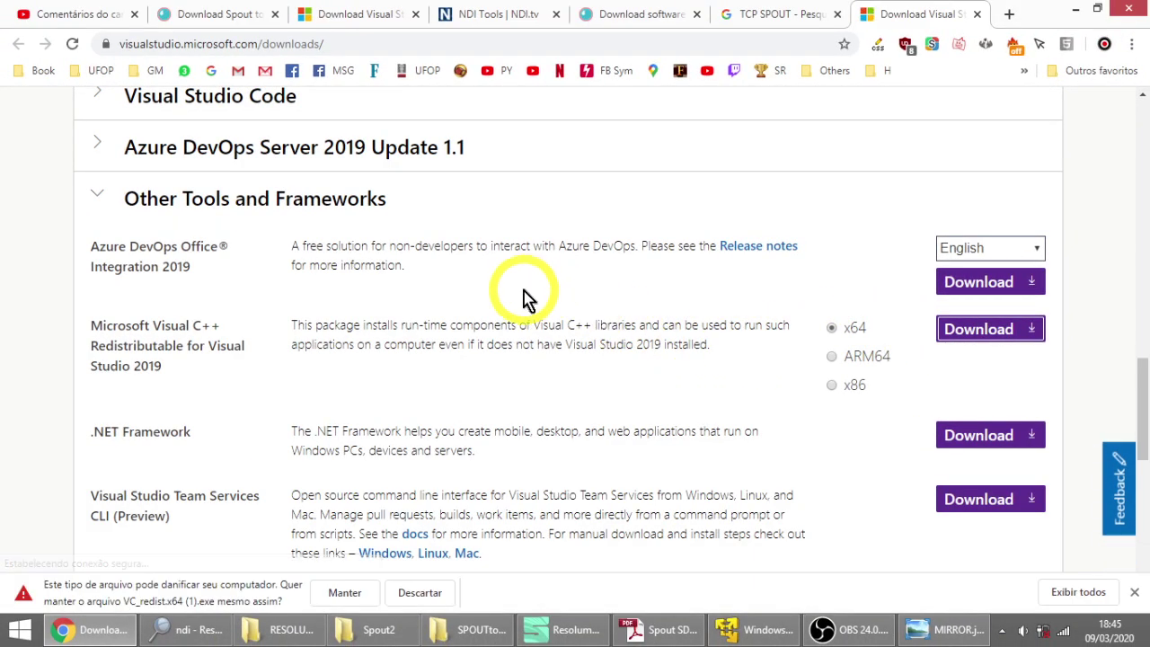
Discard the repeated VC_redist.x64 (1).exe download, locate the existing VC_redist.x64.exe in the Downloads folder, and return to the SPOUTtoNDI folder.
click(421, 592)
click(441, 628)
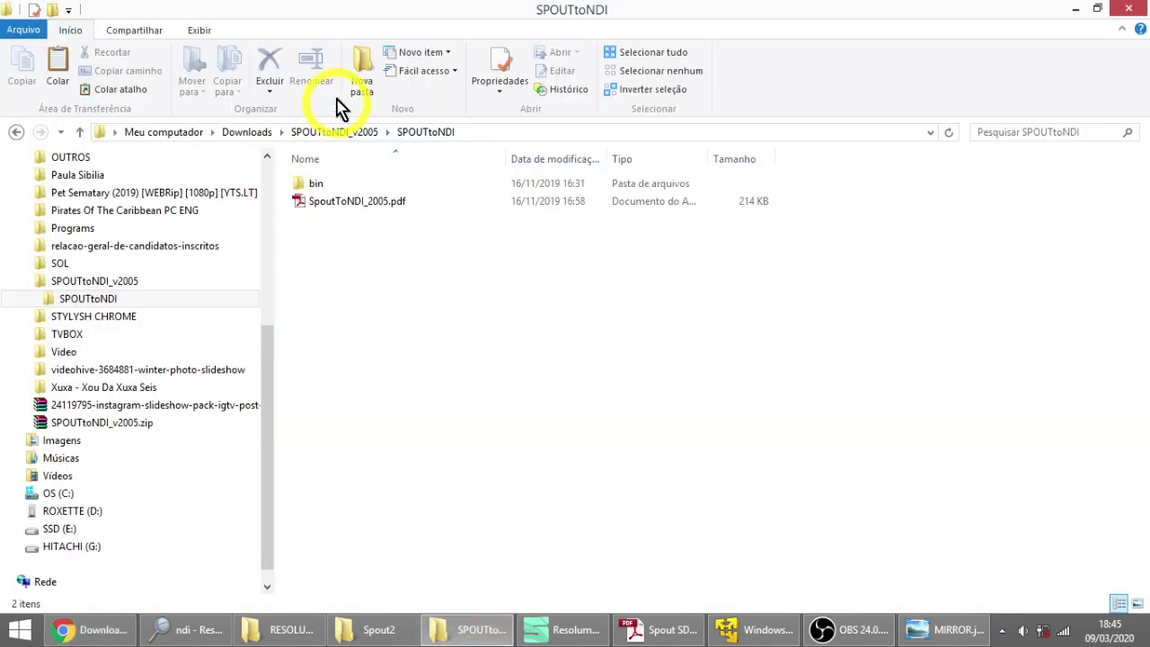
click(252, 135)
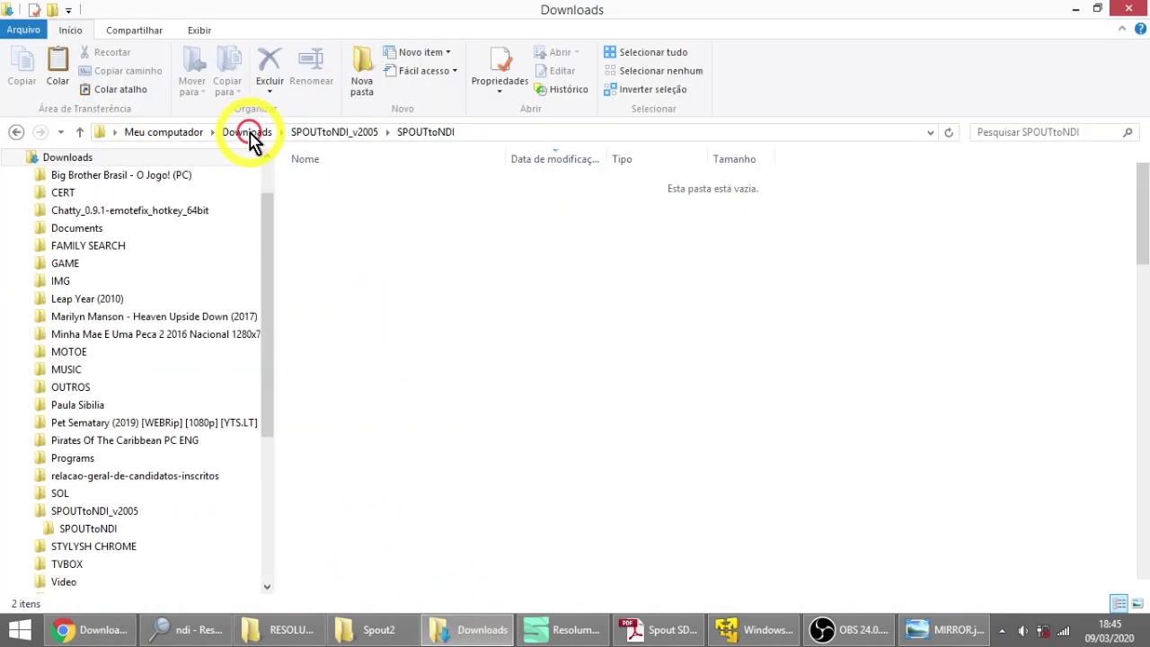
click(540, 222)
click(550, 186)
click(753, 182)
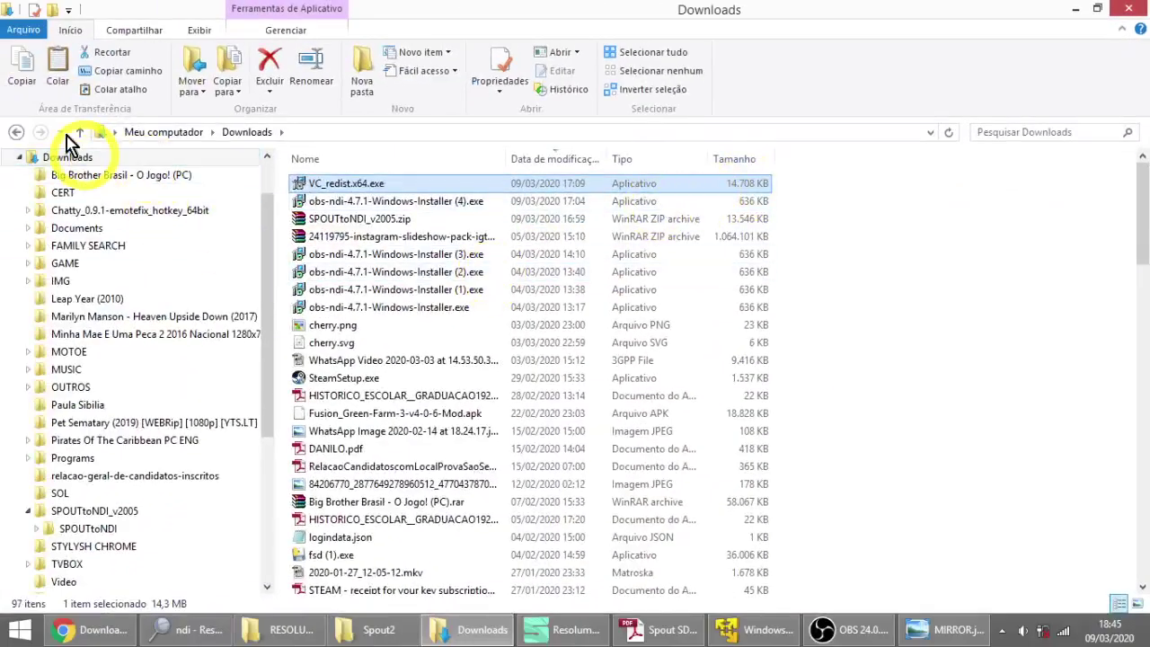
click(18, 133)
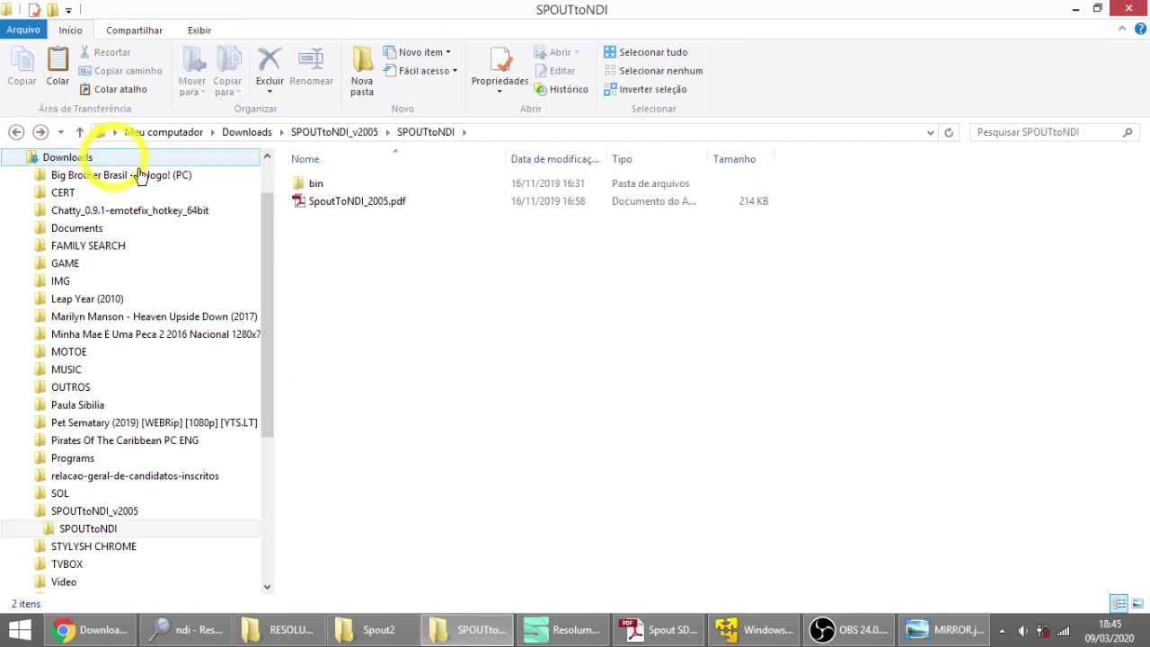
Switch to the Spout to NDI manual in Adobe Acrobat Pro and read section 2.1 SPOUT to NDI, including its firewall and sender notes.
click(663, 631)
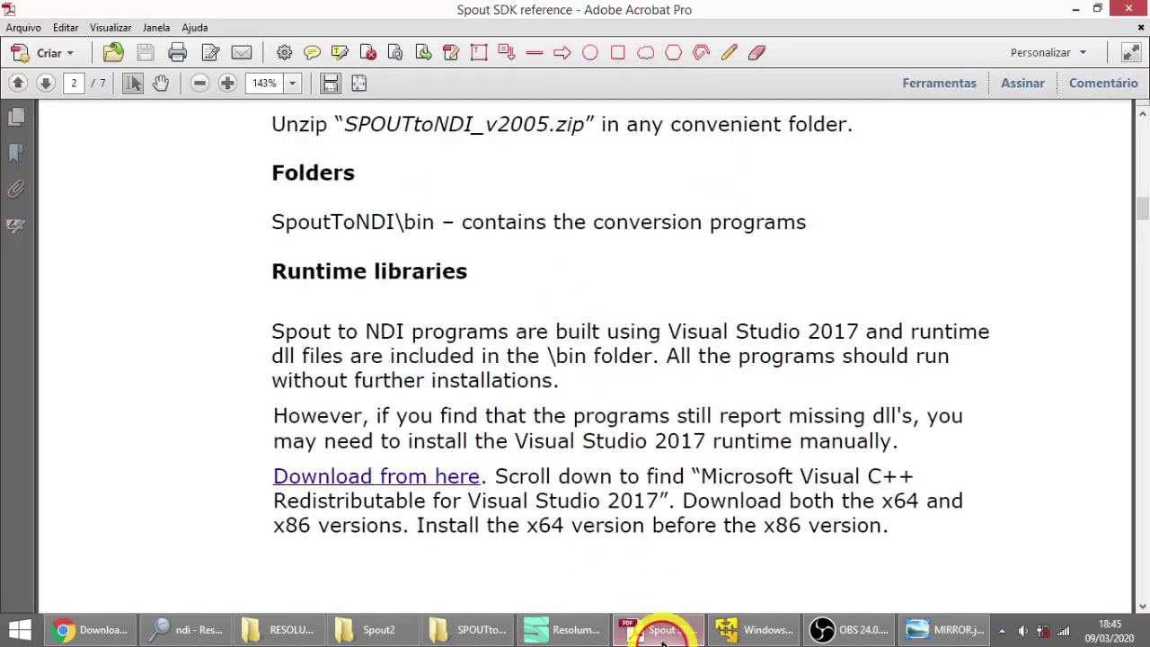
scroll(593, 391, down, 3)
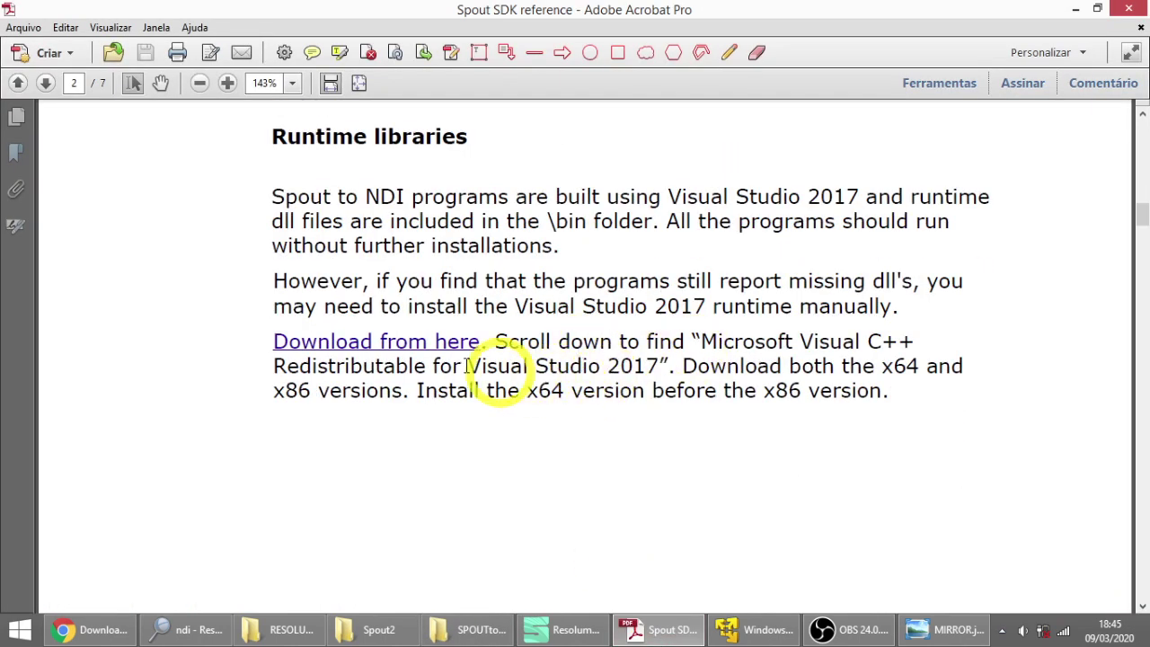
scroll(517, 376, down, 12)
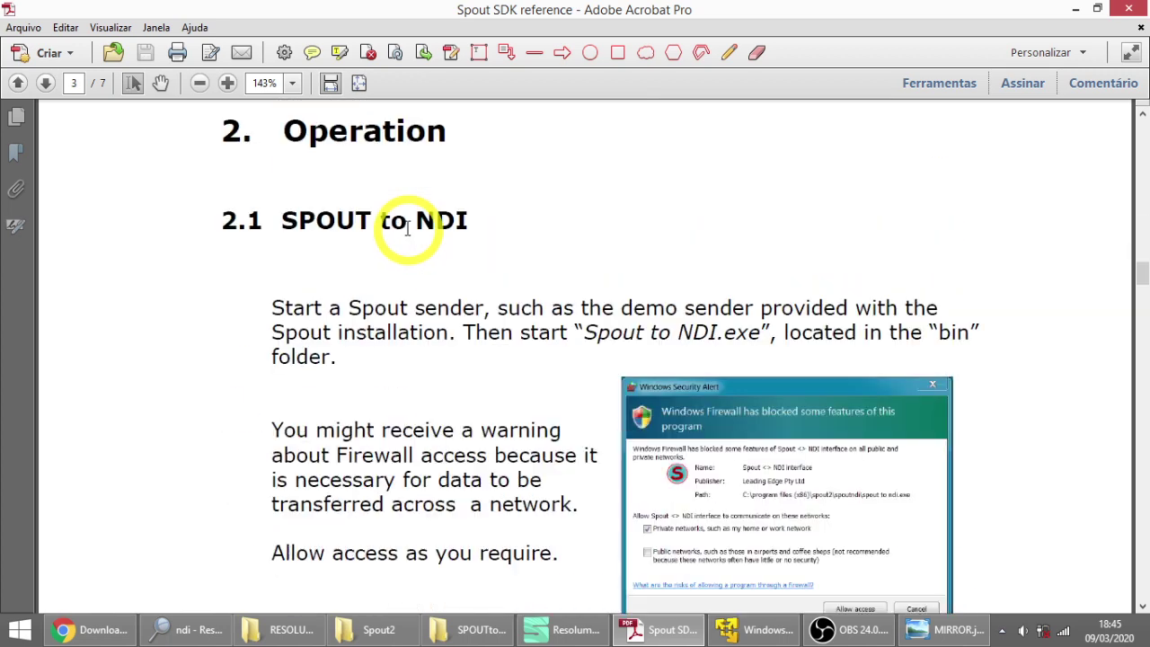
scroll(187, 275, down, 3)
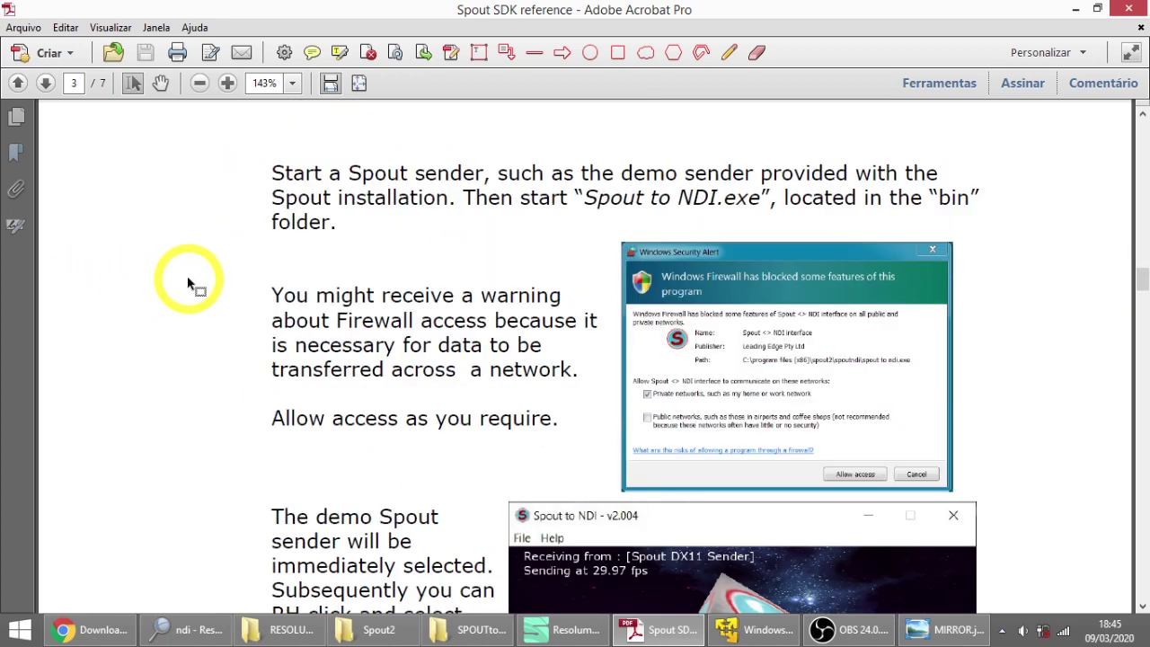
scroll(495, 284, up, 2)
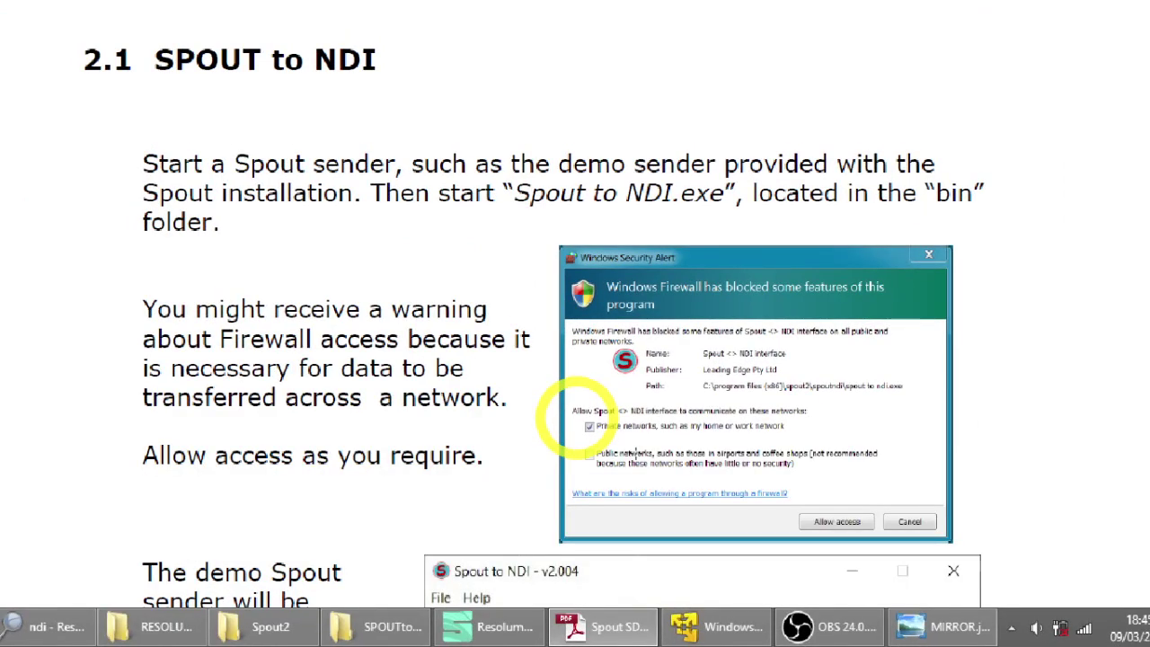
scroll(635, 453, down, 2)
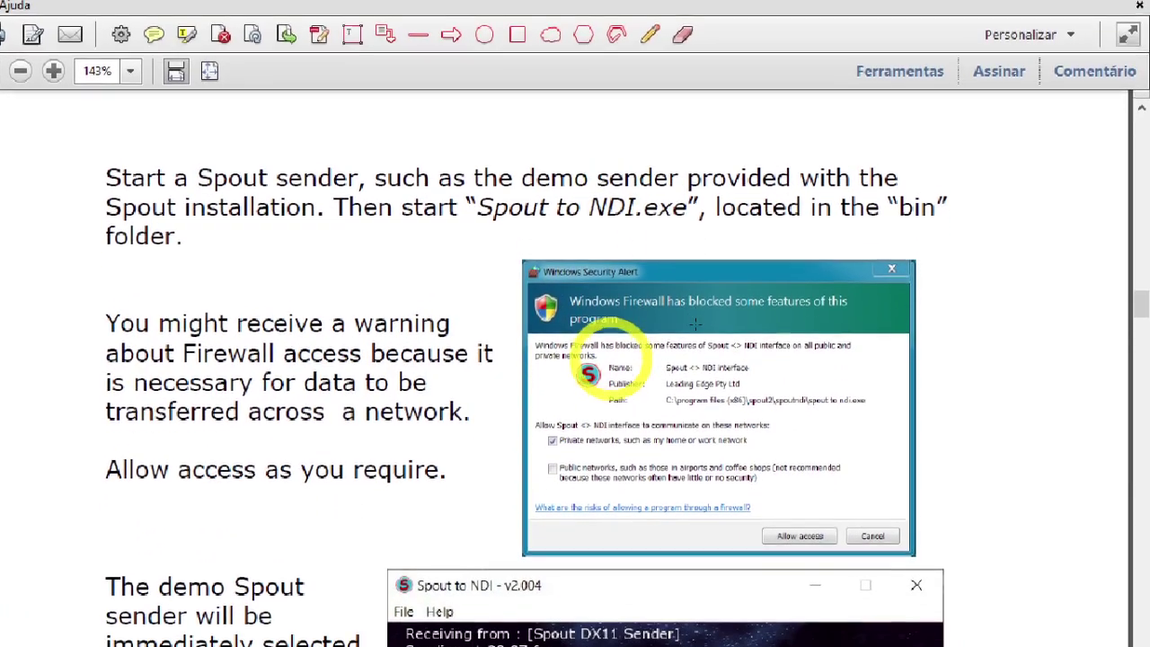
scroll(584, 496, down, 6)
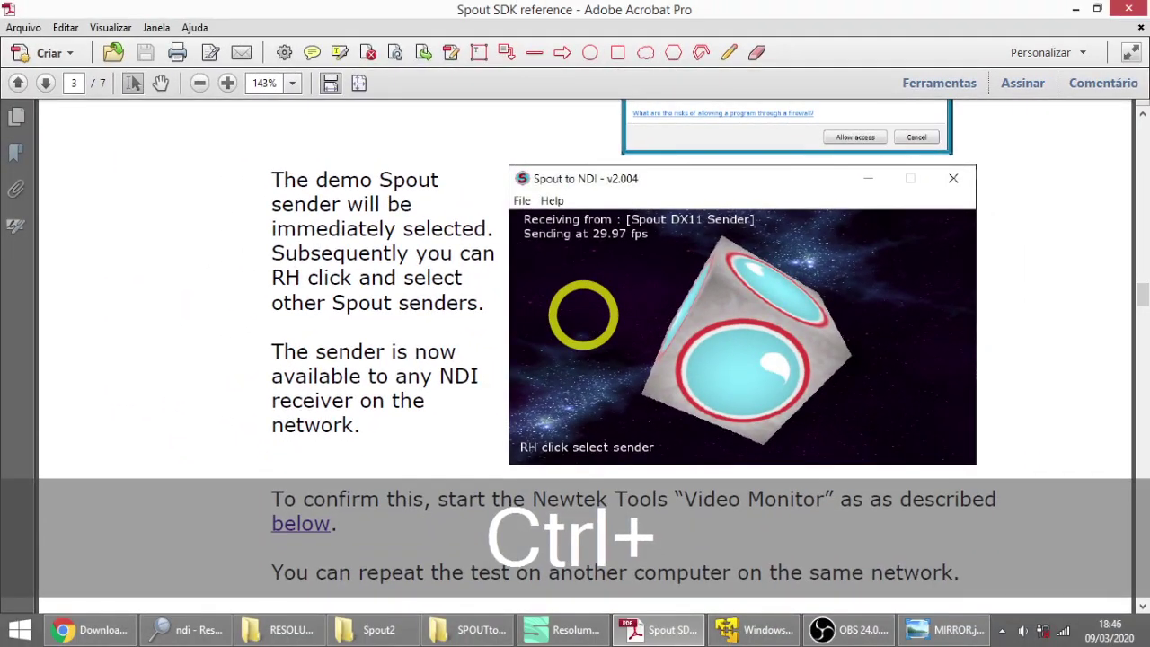
scroll(583, 314, down, 5)
scroll(512, 310, down, 2)
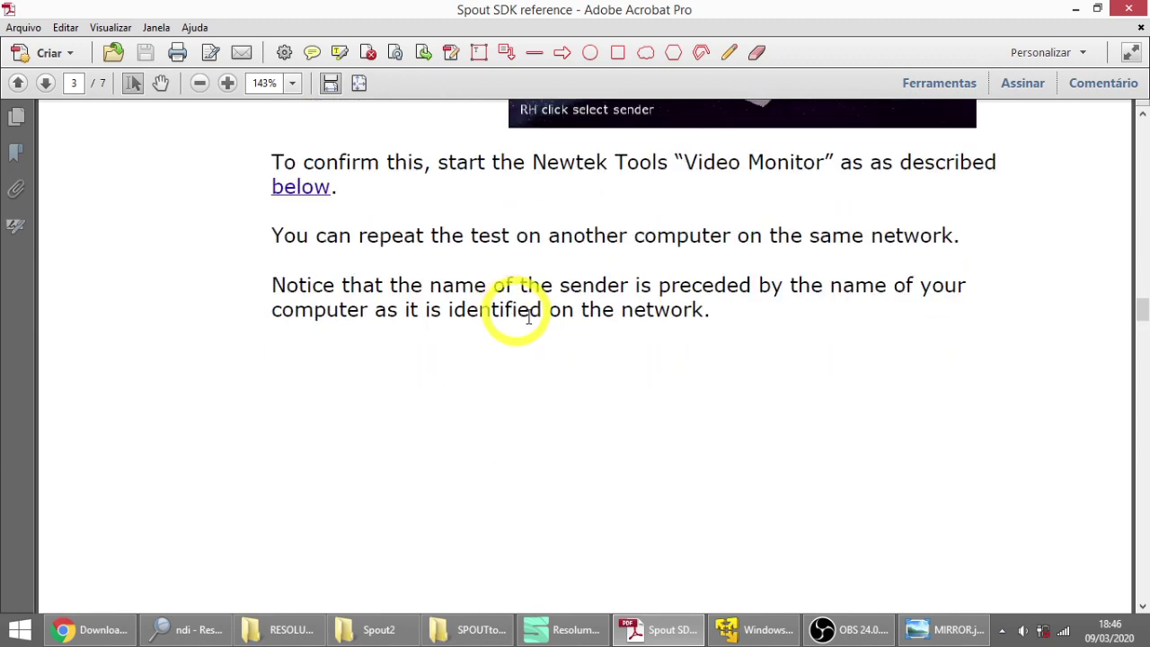
Read the manual's Settings section on Fps, Asynchronous sending and Texture readback buffering.
scroll(564, 346, down, 10)
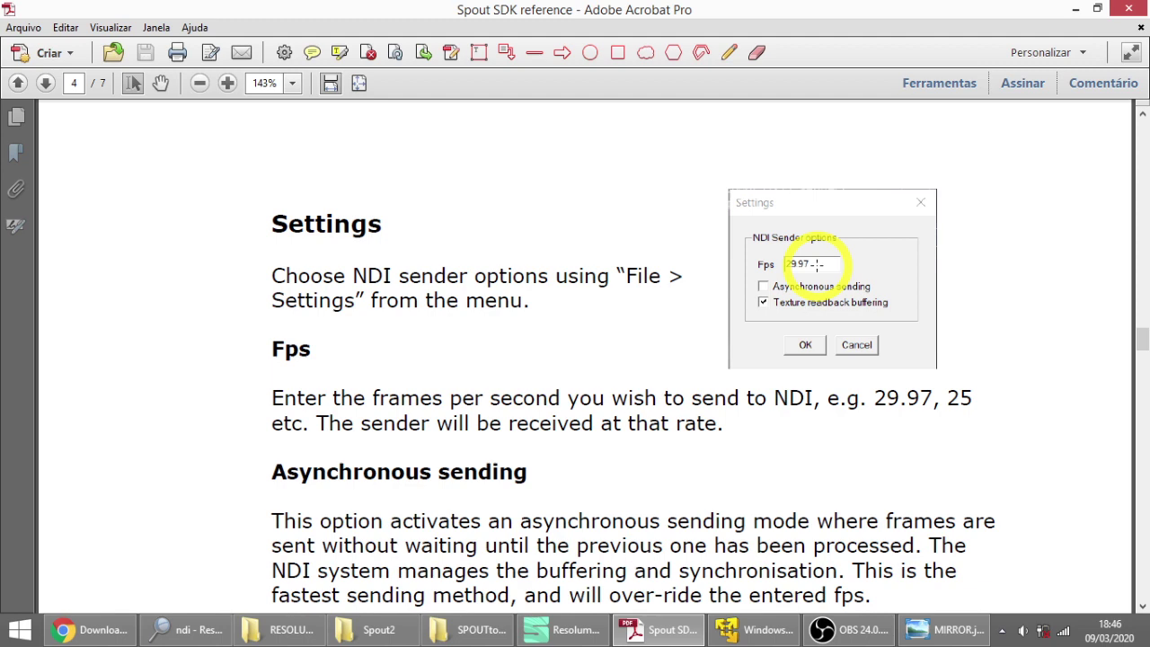
scroll(721, 282, down, 2)
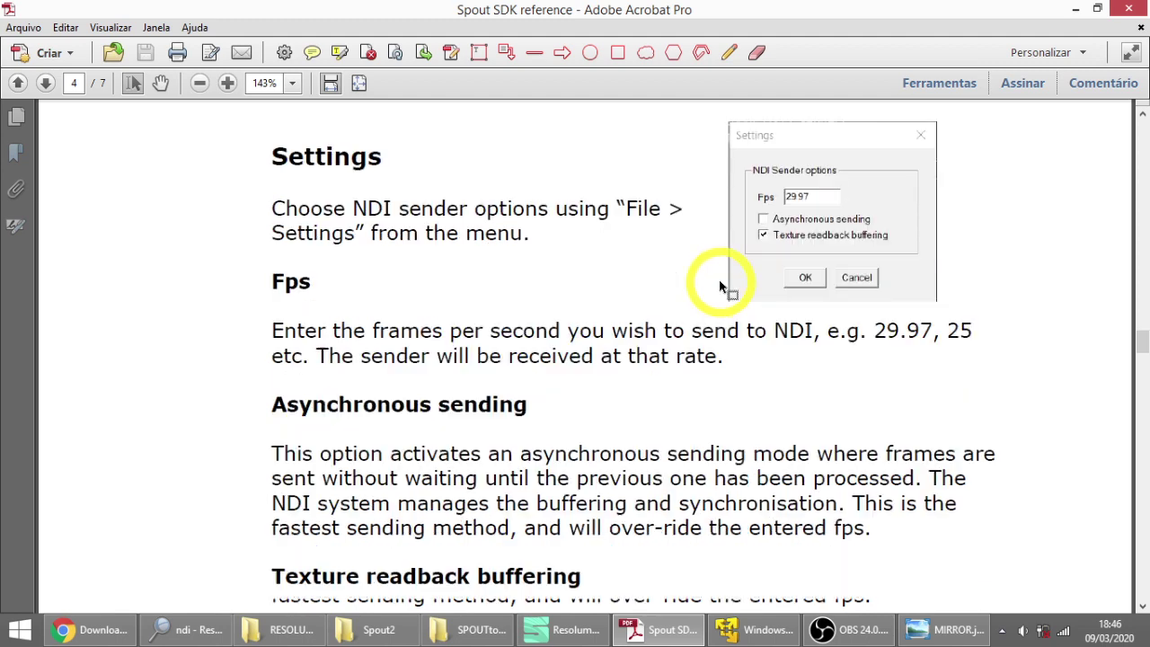
scroll(770, 362, down, 3)
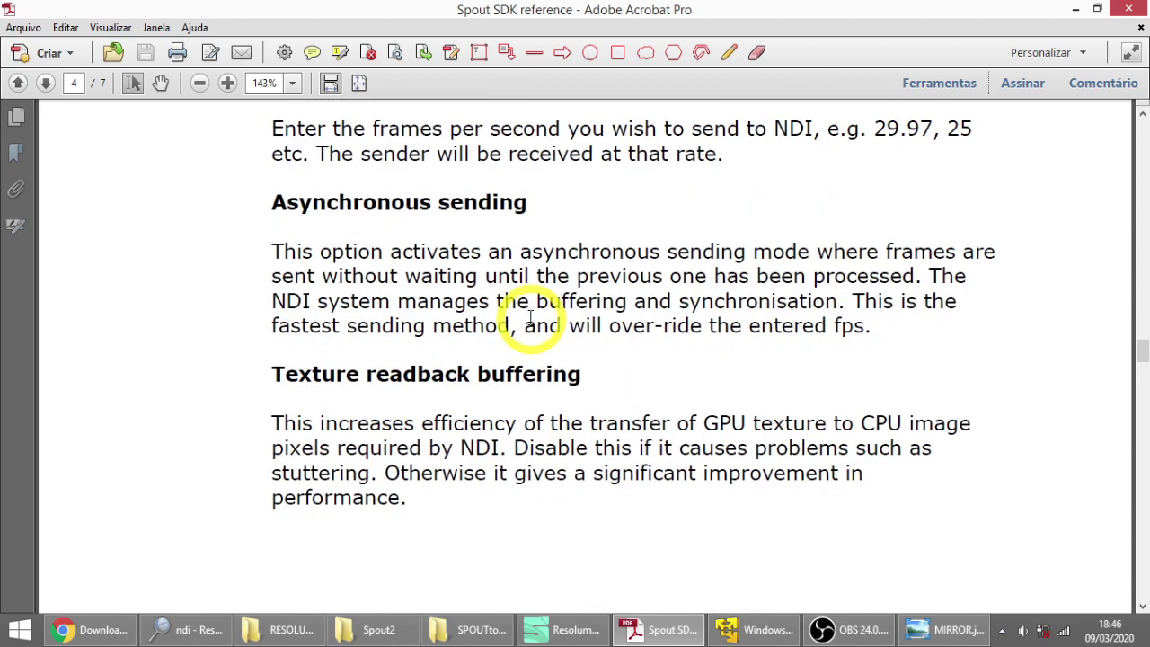
Examine section 2.2 NDI to SPOUT, highlighting its heading and reading the Test Patterns and NDI to Spout.exe instructions.
scroll(493, 249, down, 5)
scroll(493, 254, down, 2)
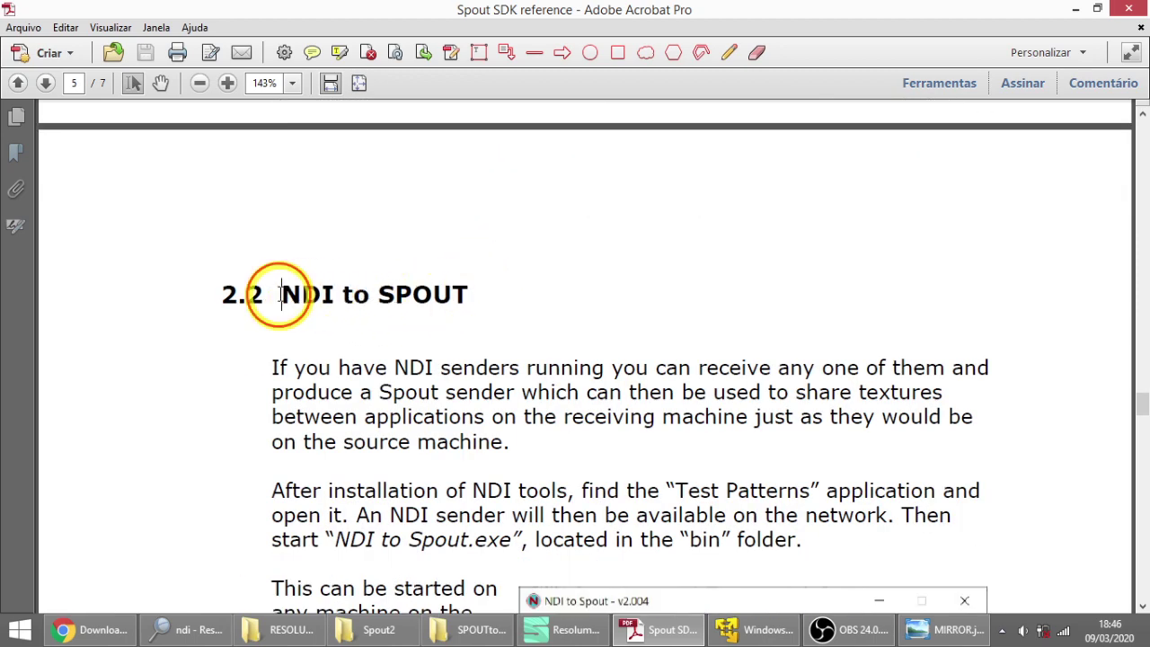
drag(280, 294, 488, 288)
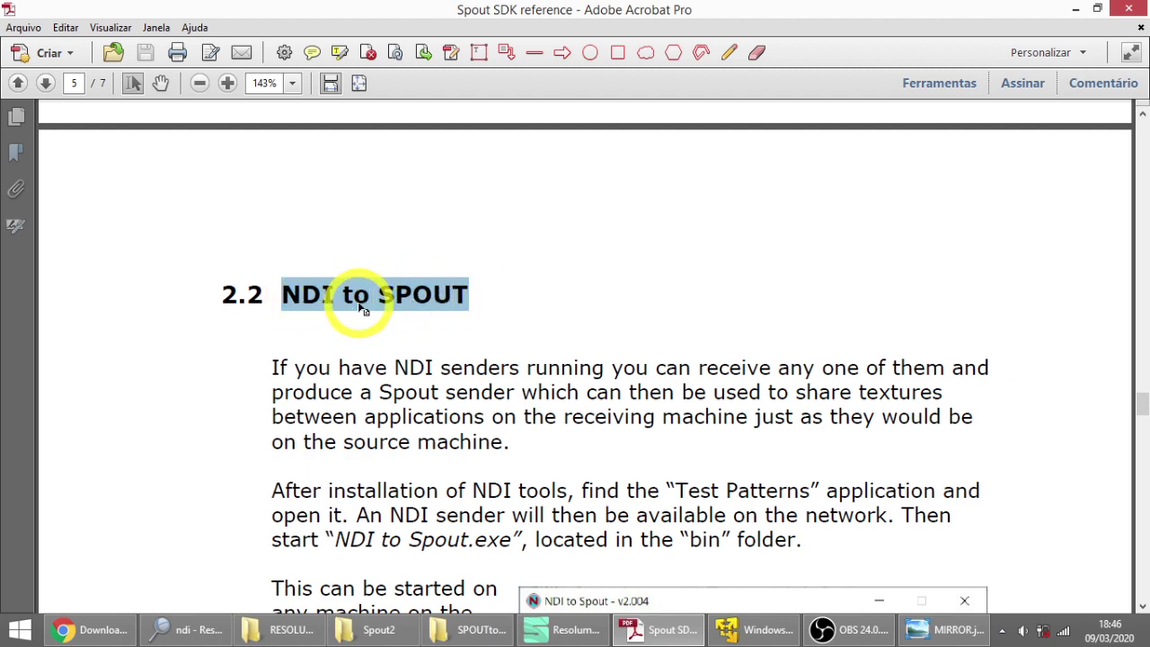
scroll(359, 260, down, 5)
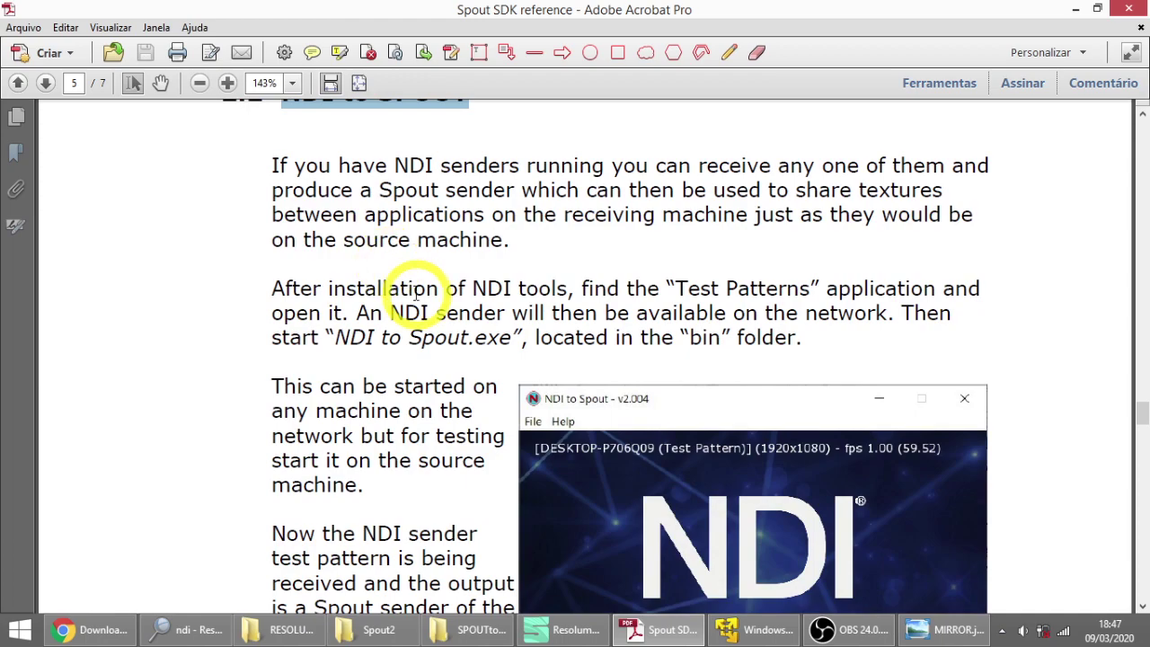
scroll(426, 292, down, 2)
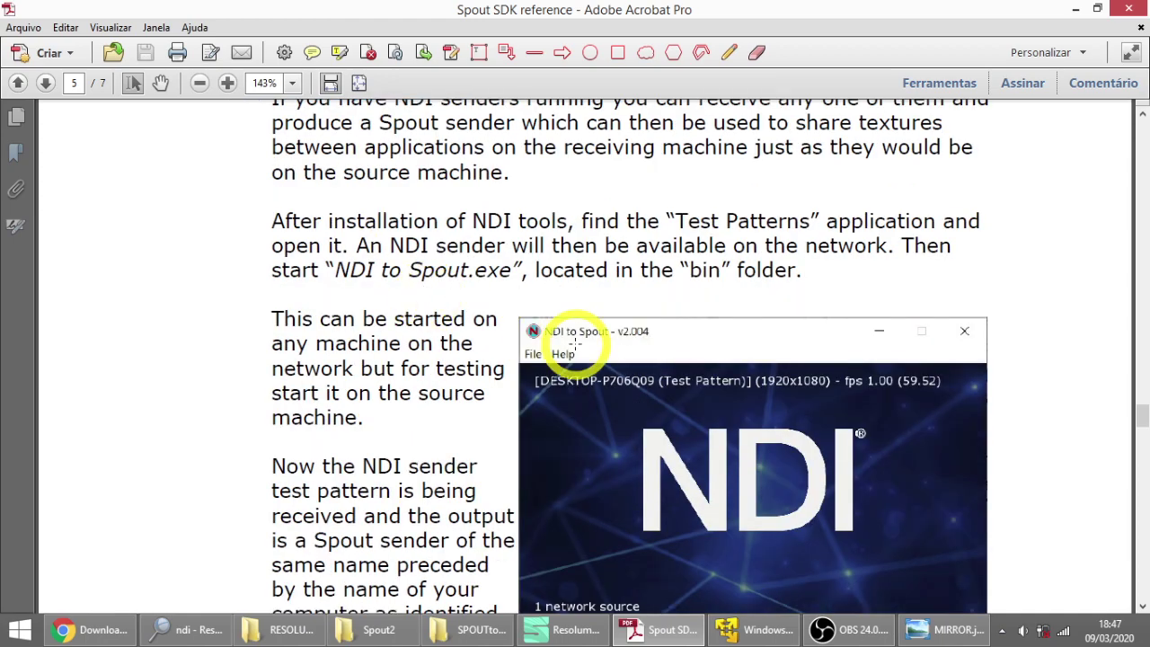
scroll(575, 344, up, 2)
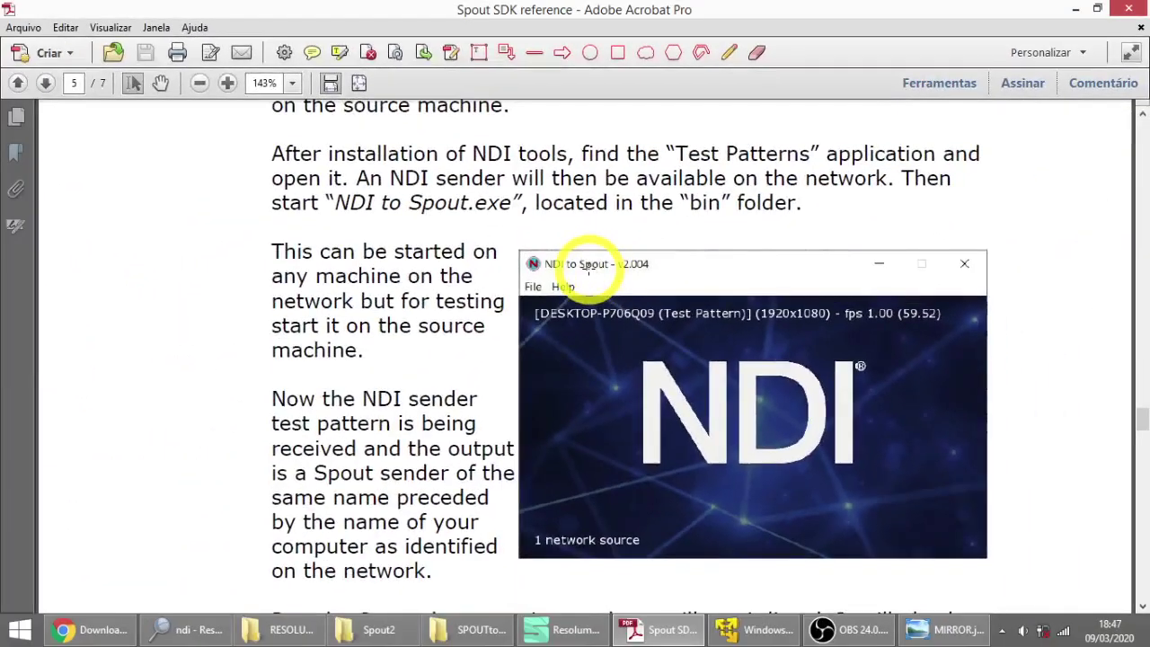
Switch to the NDI Tools page on ndi.tv in Chrome and review its title and list of included applications.
click(90, 627)
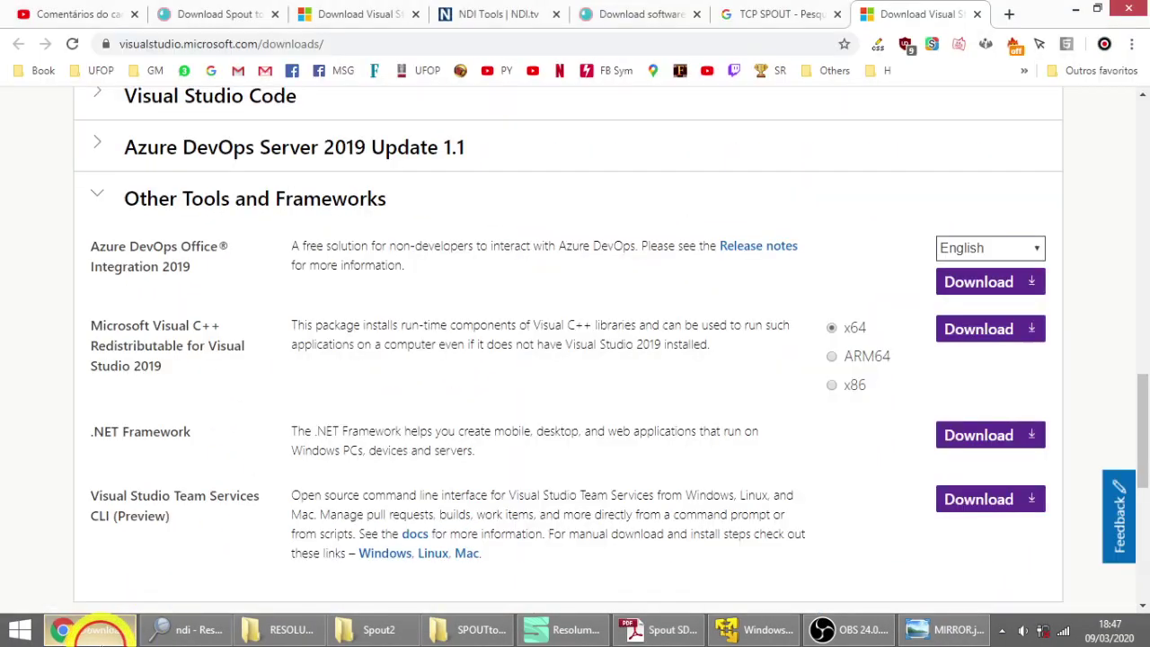
click(476, 19)
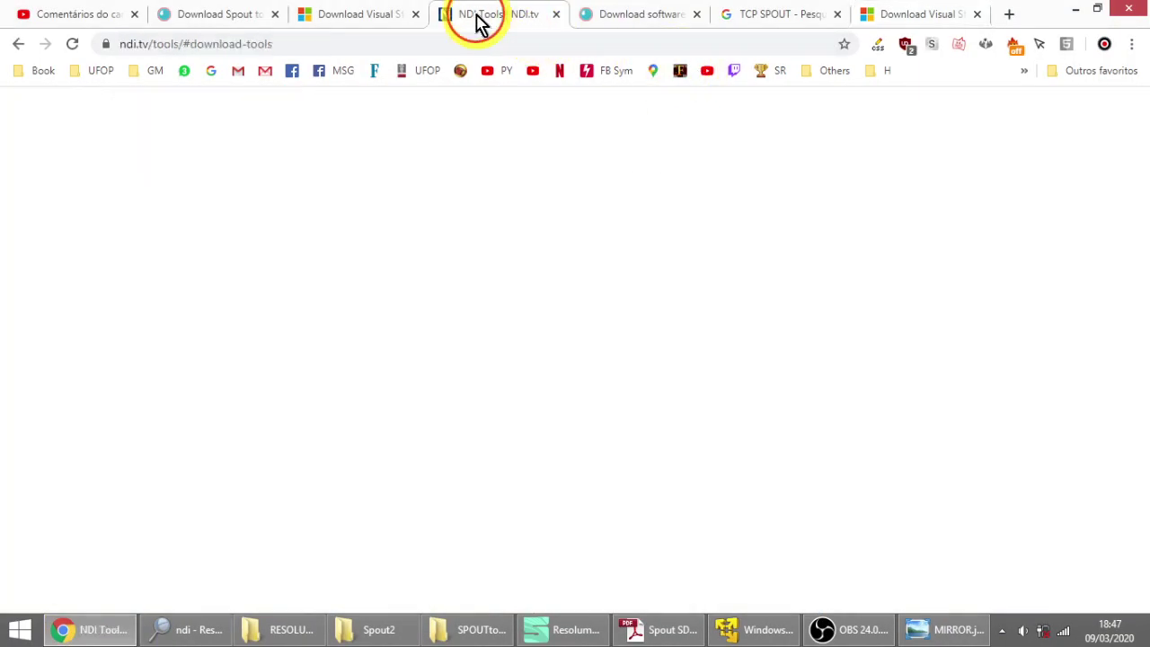
scroll(449, 410, up, 15)
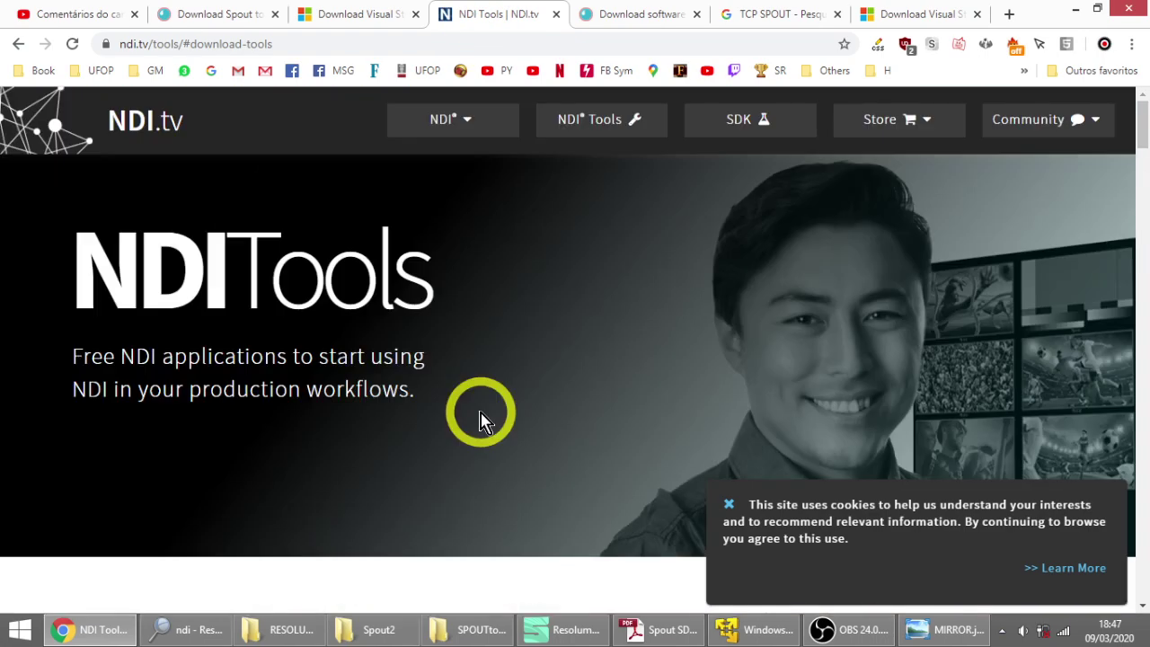
scroll(481, 418, down, 5)
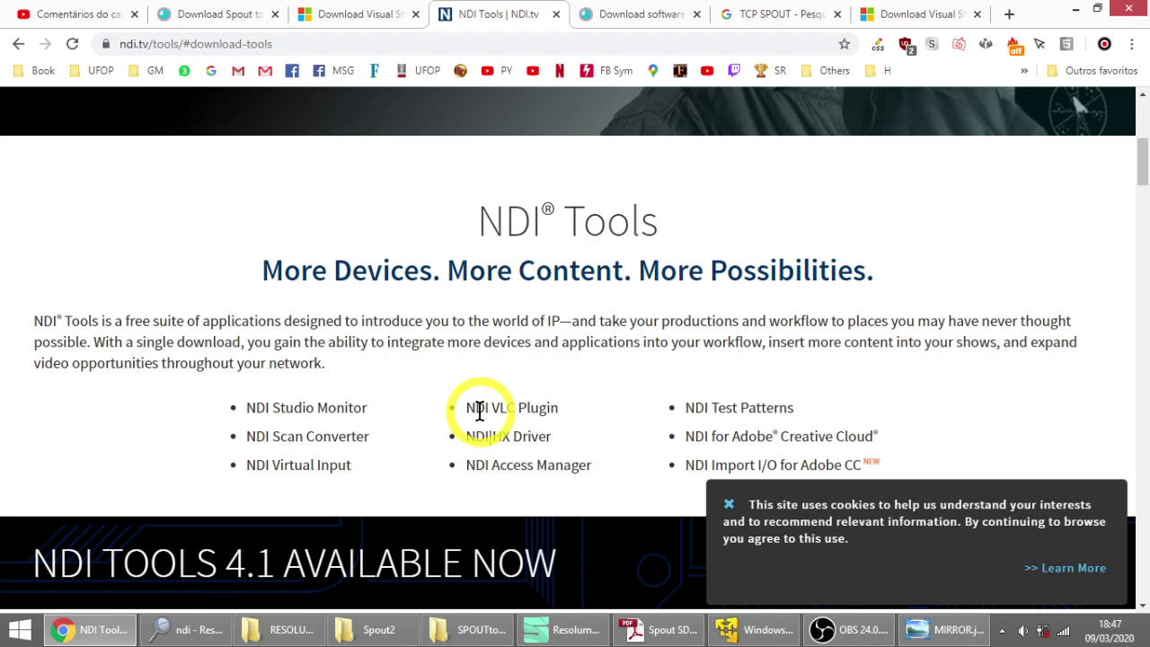
scroll(480, 410, down, 10)
scroll(477, 410, up, 15)
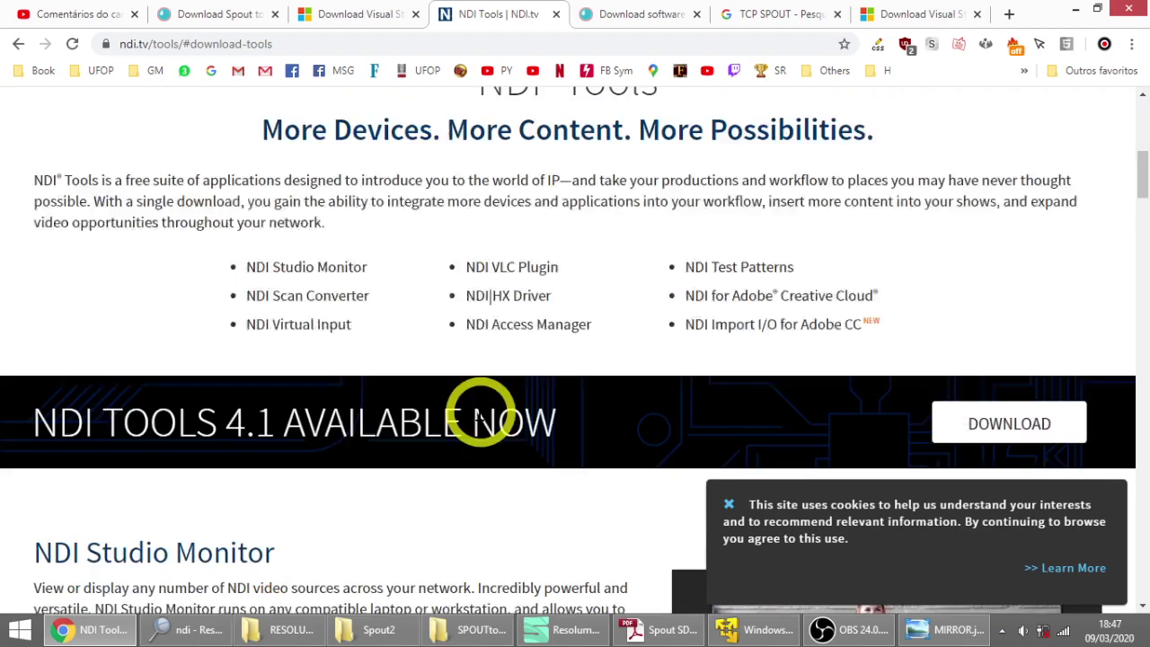
key(ctrl+minus)
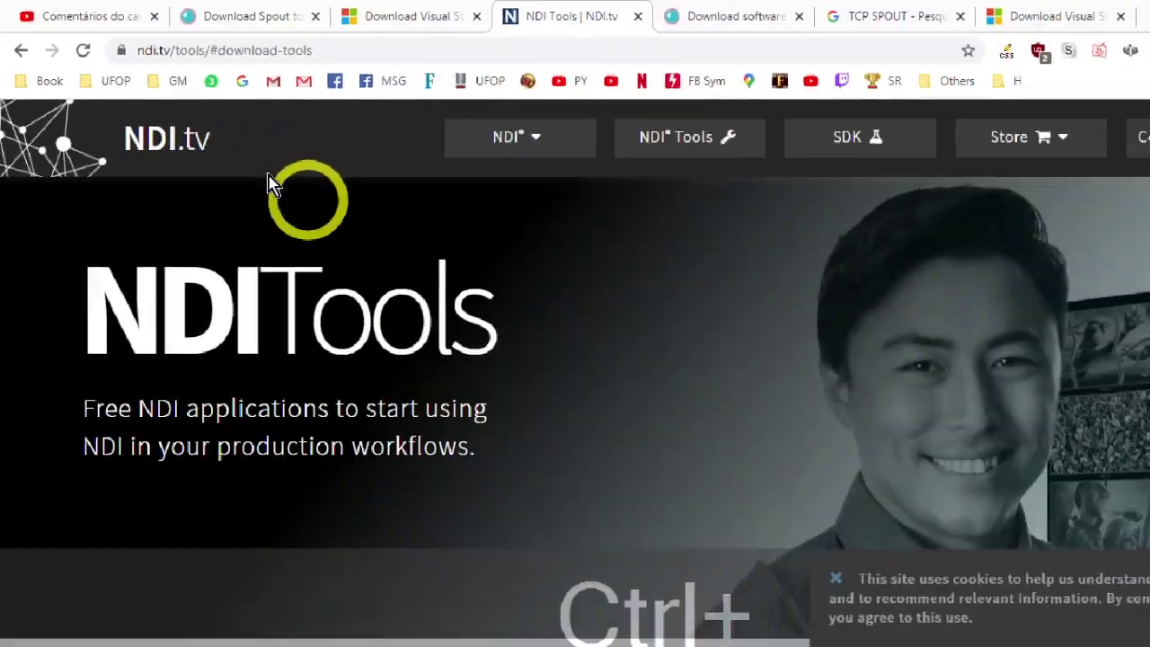
Find the NDI Tools for Windows package on the page, try to download it, and dismiss the resulting dialog.
scroll(277, 192, down, 10)
scroll(416, 257, down, 20)
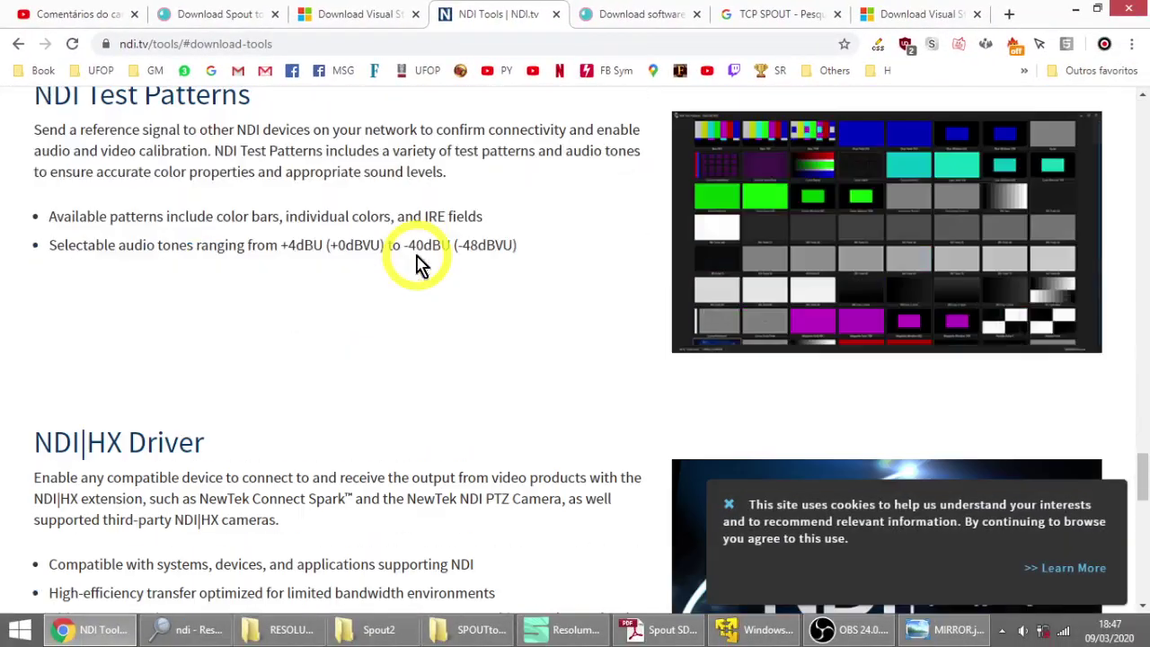
scroll(418, 263, down, 3)
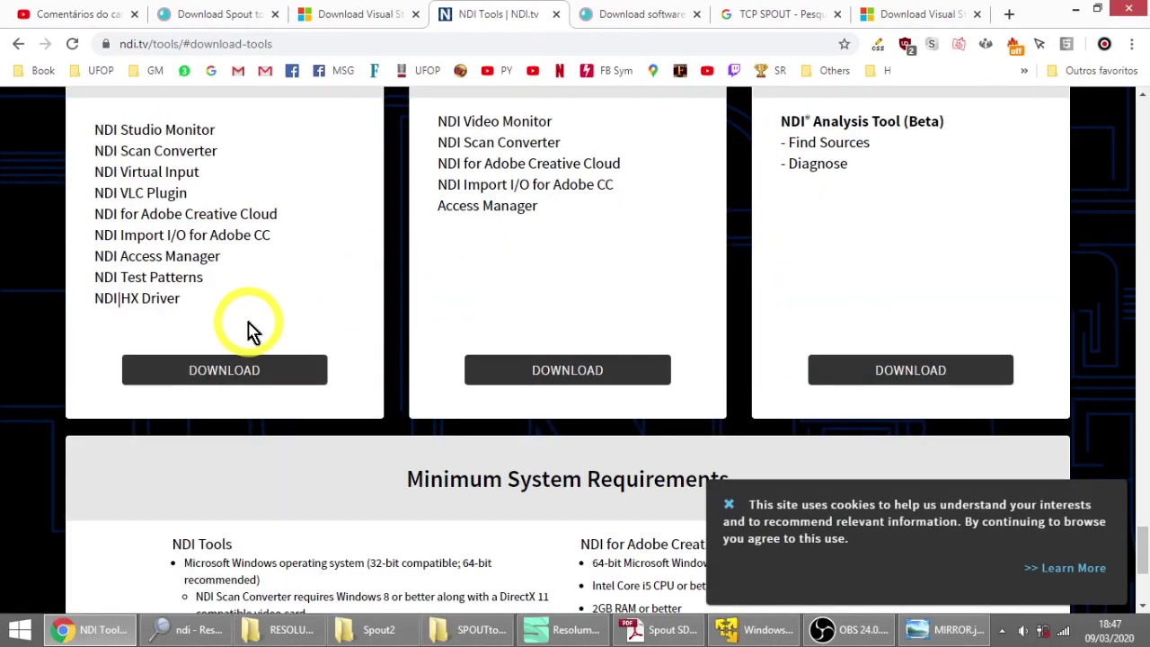
scroll(250, 328, up, 2)
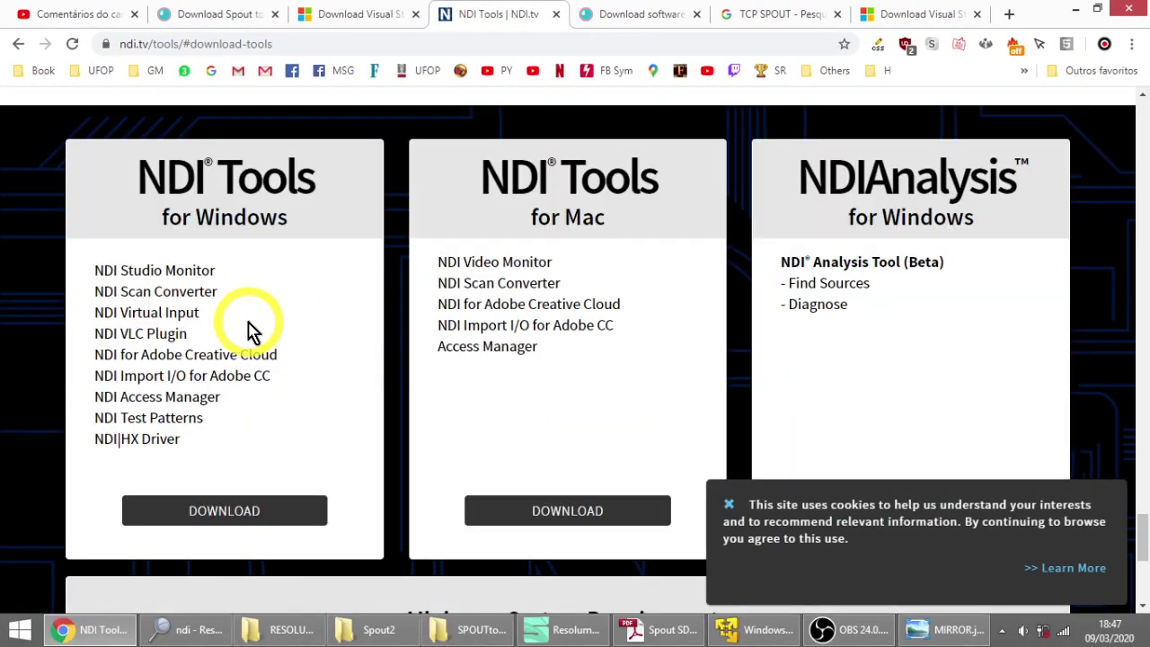
scroll(201, 500, down, 5)
scroll(205, 501, up, 3)
click(236, 374)
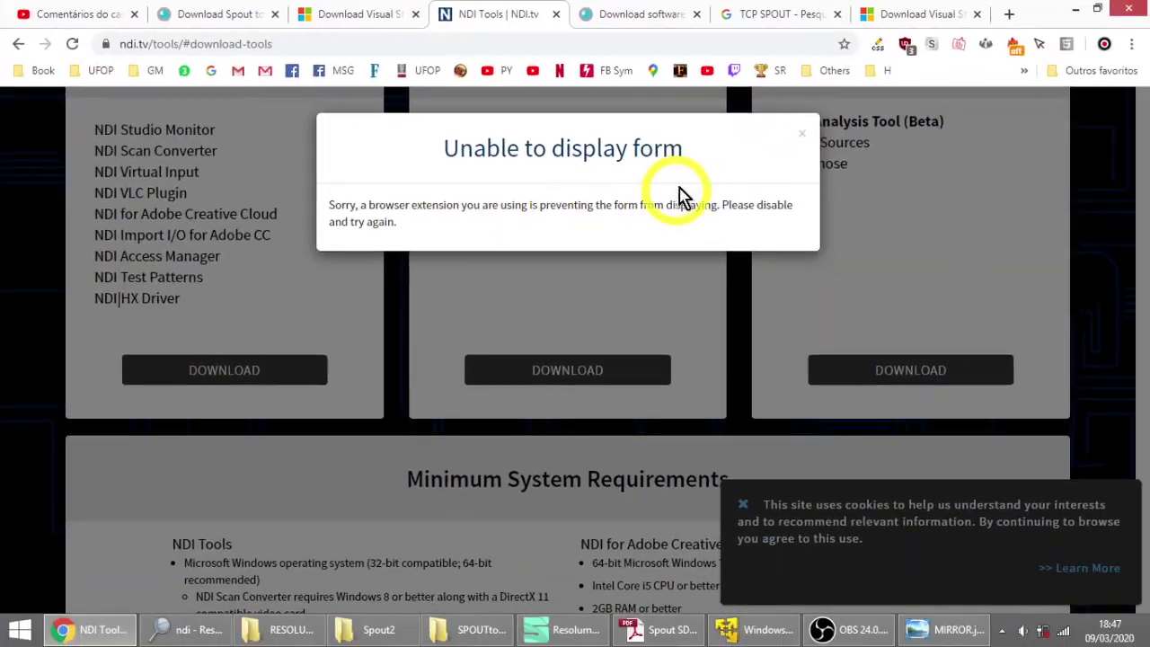
click(803, 126)
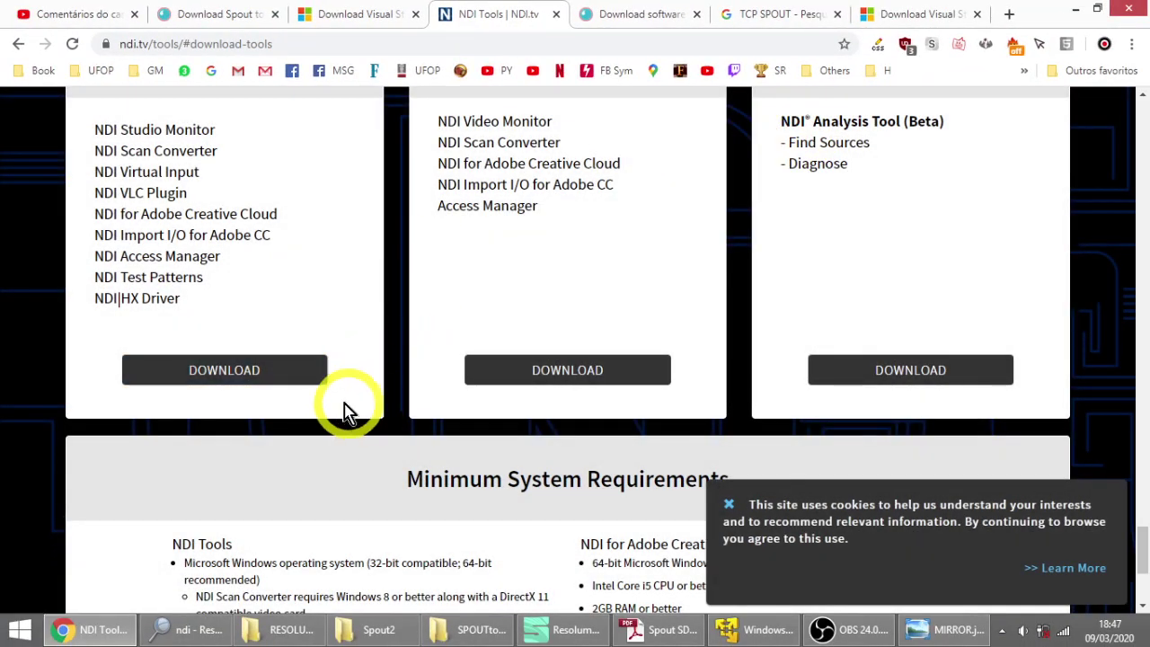
Switch to the File Explorer search results for "ndi" on SSD (E:) and launch the NewTek NDI 3.8 Tools.exe installer.
click(475, 640)
click(476, 636)
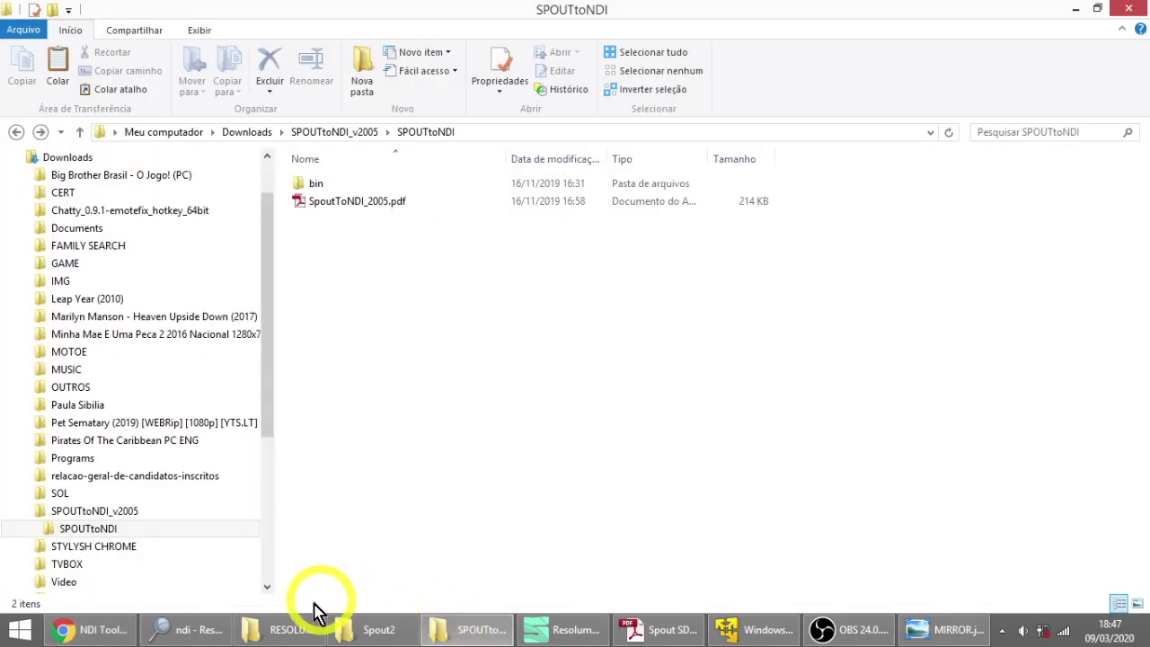
click(205, 624)
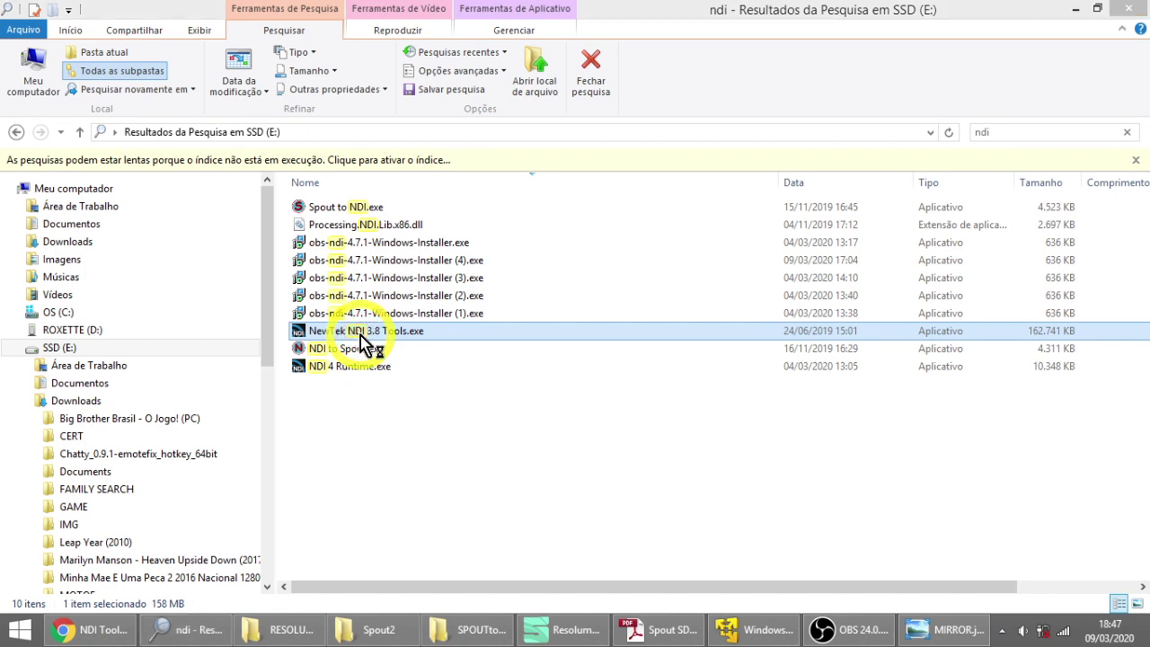
Minimize the background windows and accept the NewTek NDI 3.8 Tools license agreement, advancing the setup to the destination location.
click(1076, 13)
click(1076, 12)
click(1076, 12)
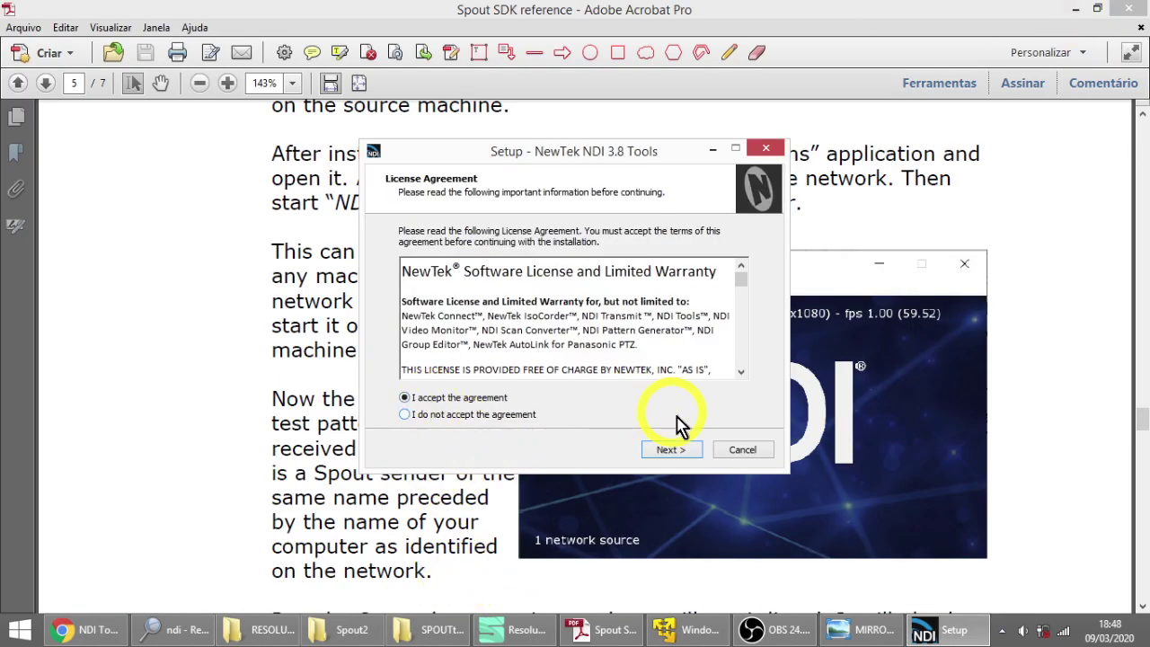
click(673, 449)
click(1076, 12)
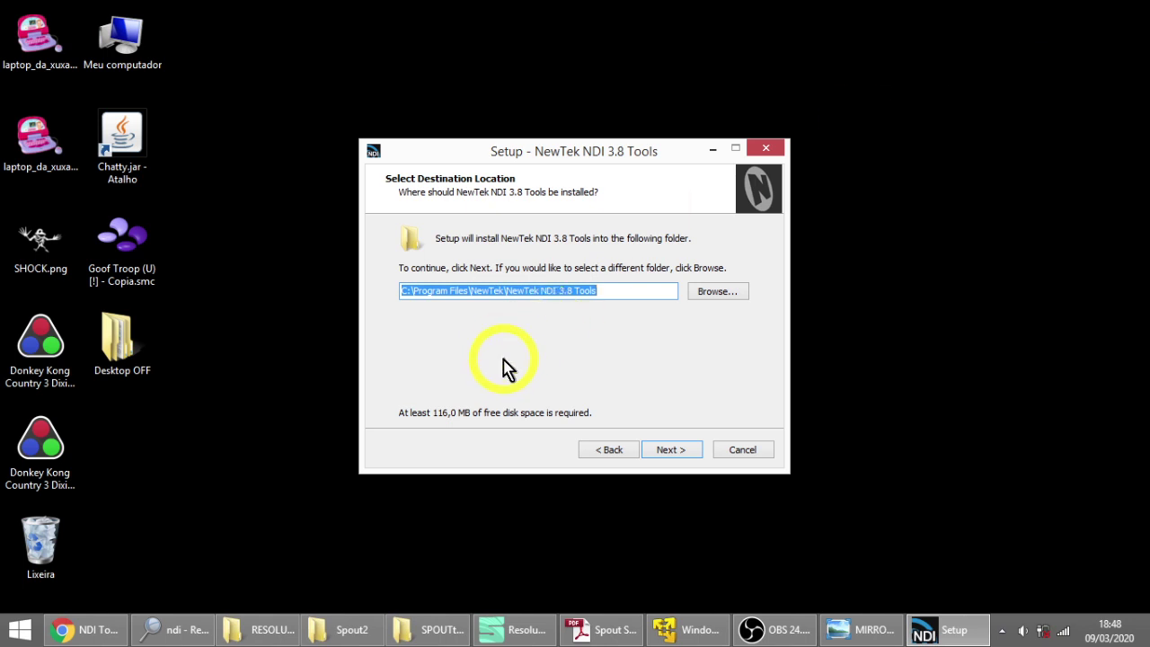
Agree to install into the existing NewTek NDI 3.8 Tools folder, and compare the Full and Custom installation types, choosing Custom installation.
click(680, 453)
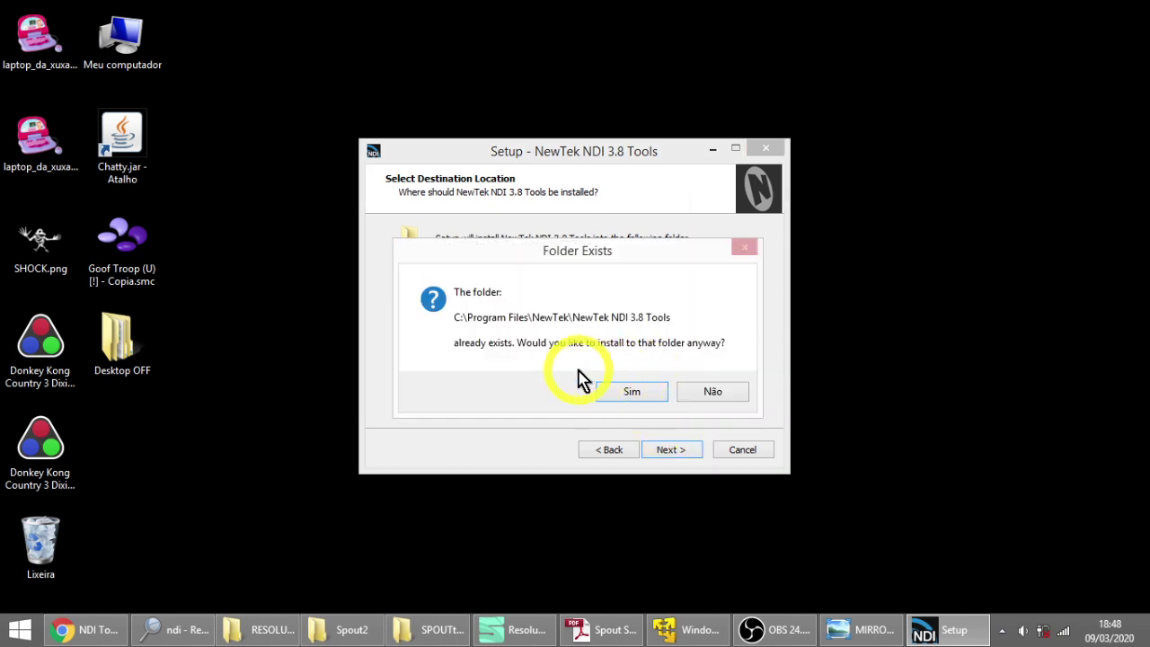
click(632, 393)
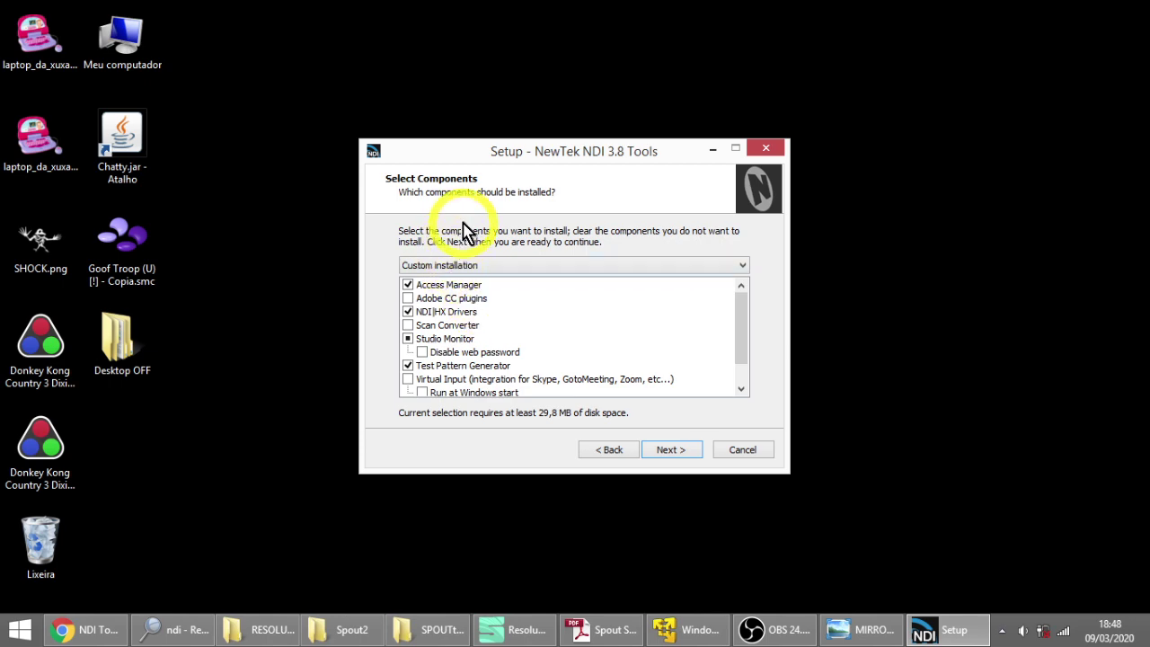
drag(478, 158, 523, 167)
key(Up)
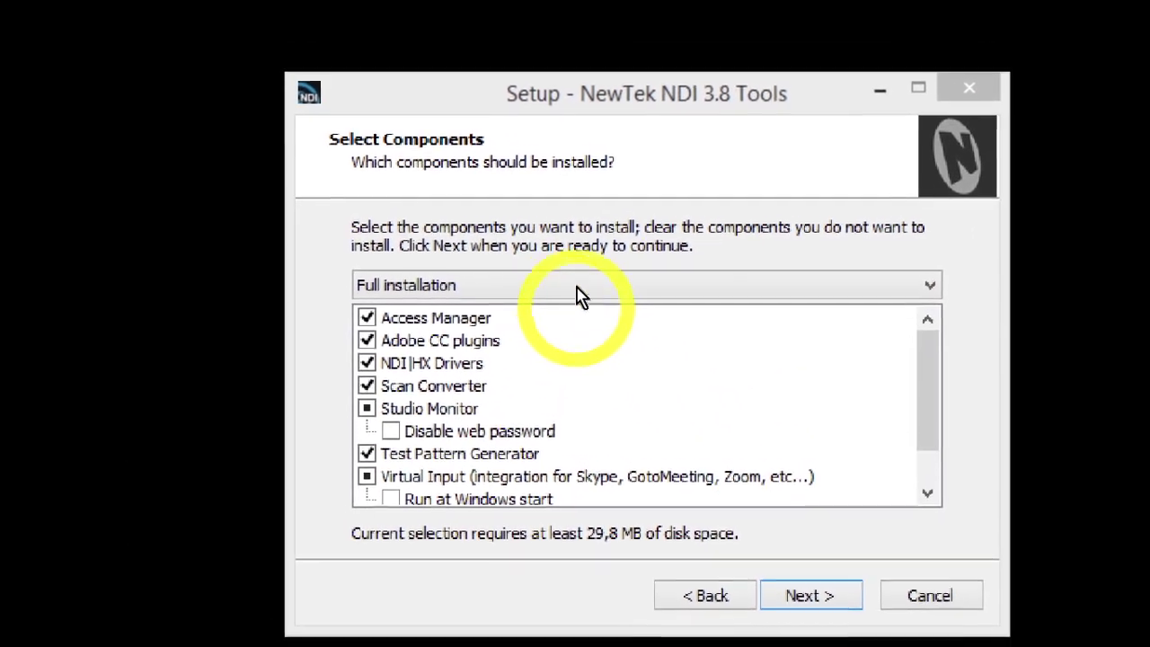
click(579, 289)
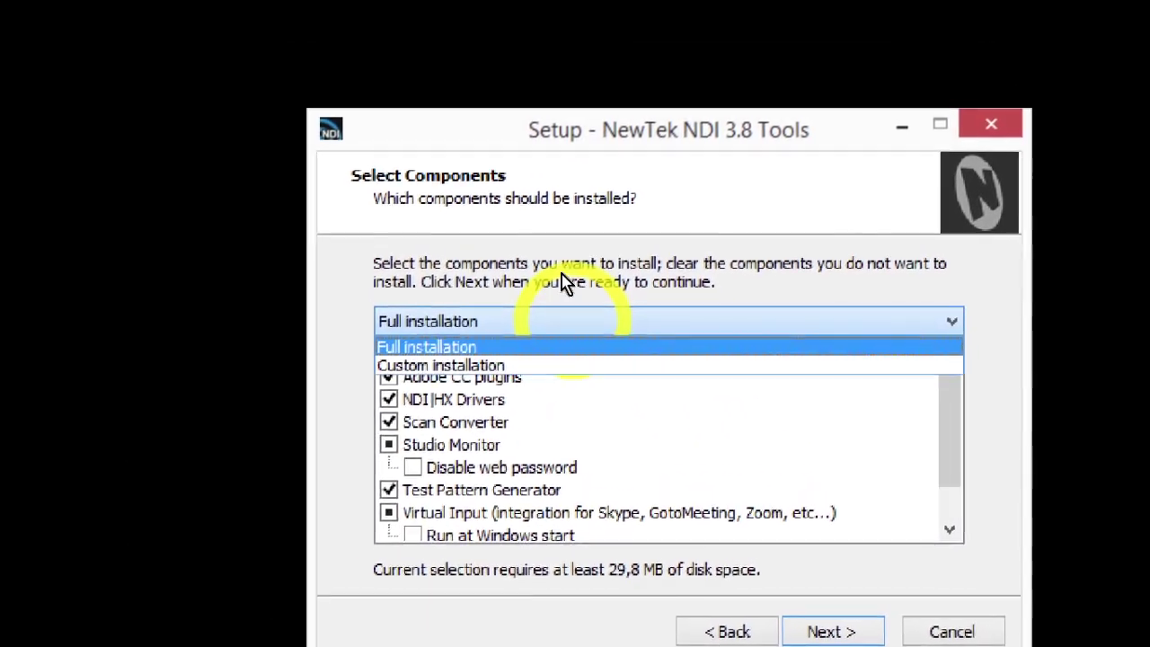
click(534, 301)
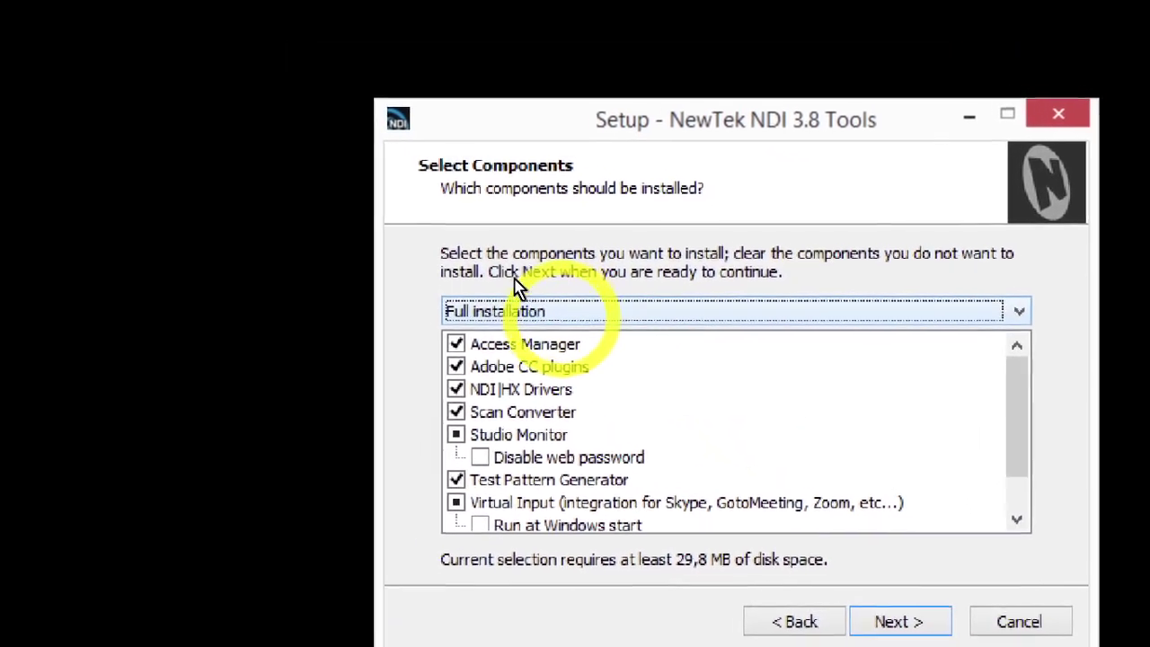
click(519, 304)
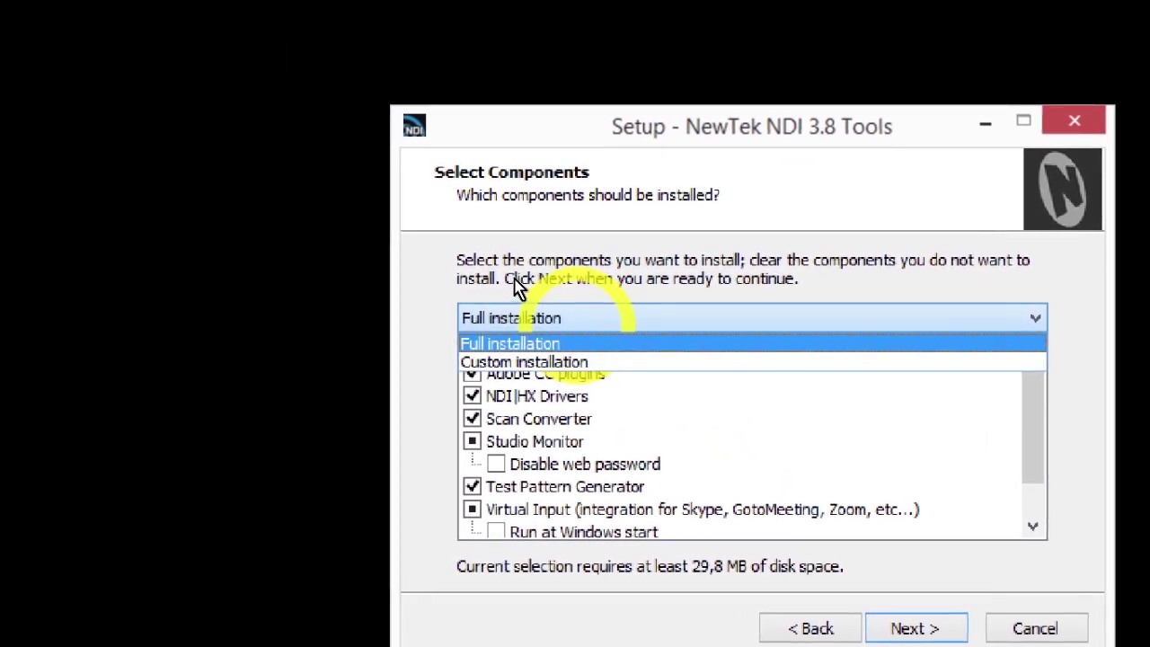
click(485, 353)
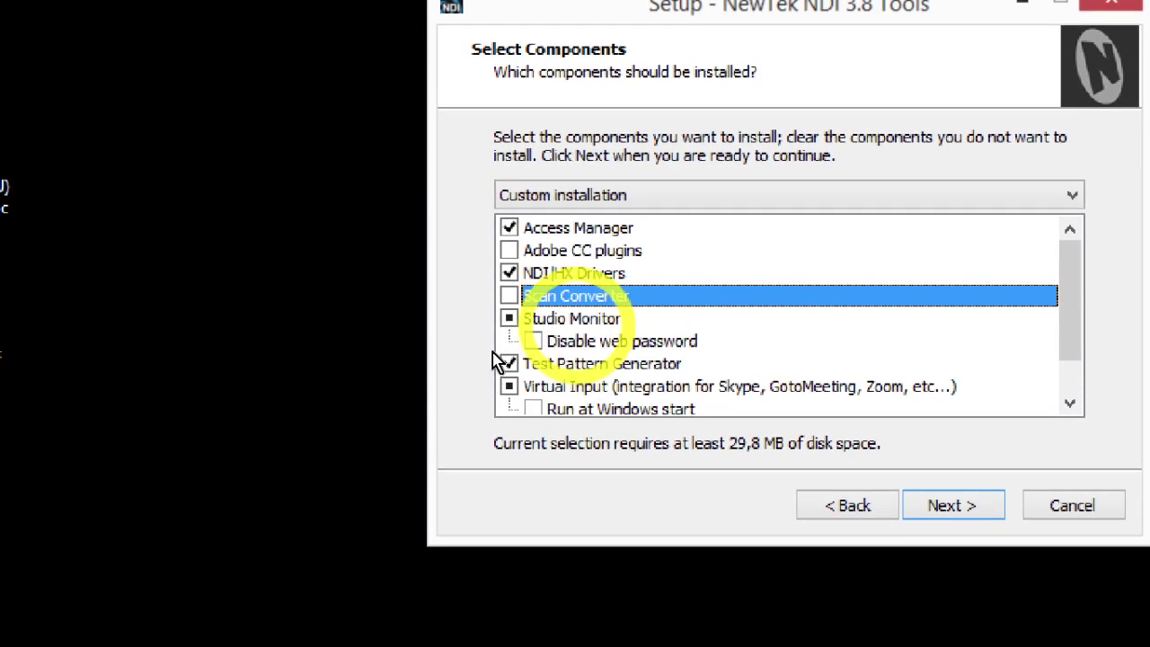
Toggle the Studio Monitor and Disable web password options, and clear the Virtual Input and VLC Media Player plugin components.
key(Down)
key(space)
key(space)
key(space)
key(Down)
key(space)
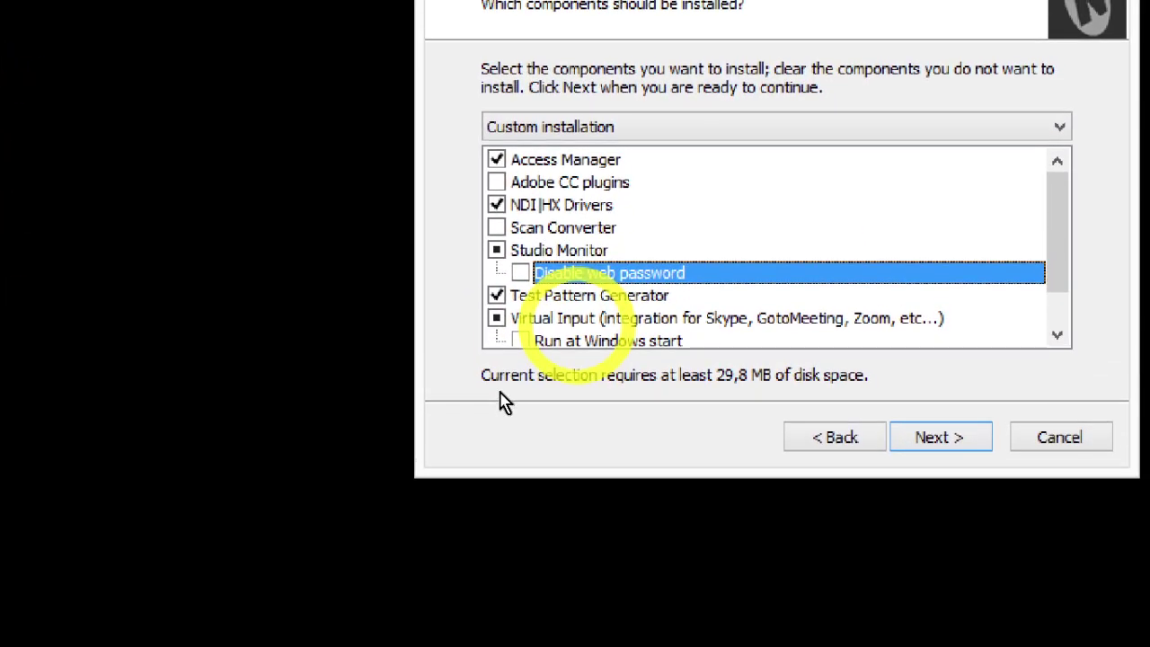
key(space)
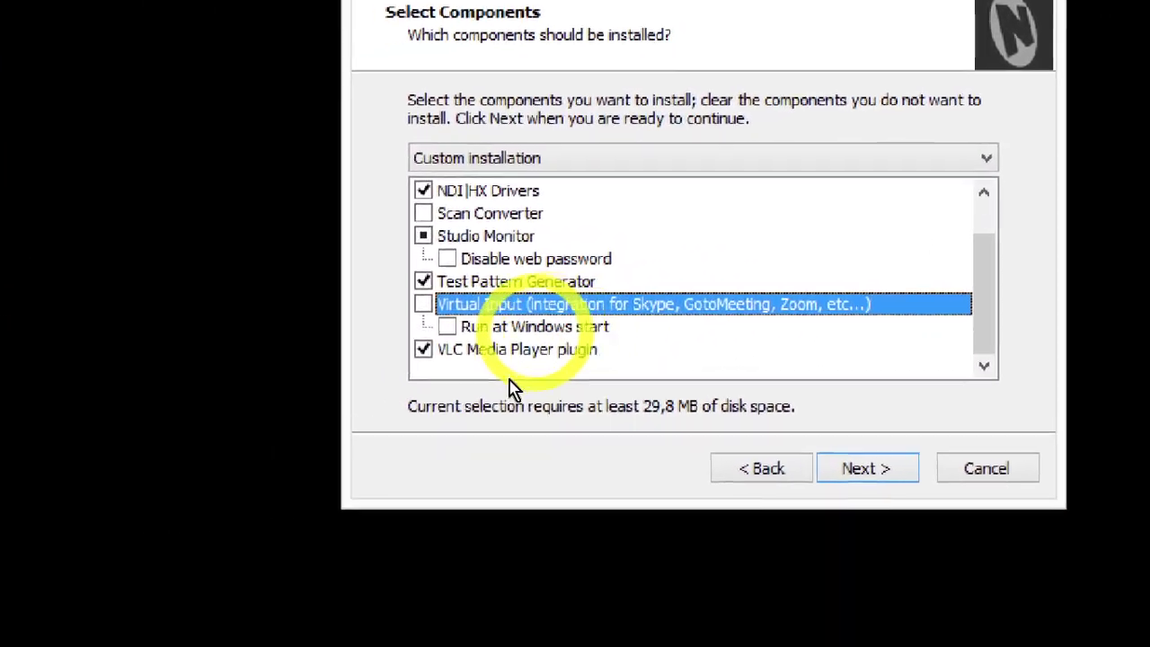
key(Down)
key(Down)
key(space)
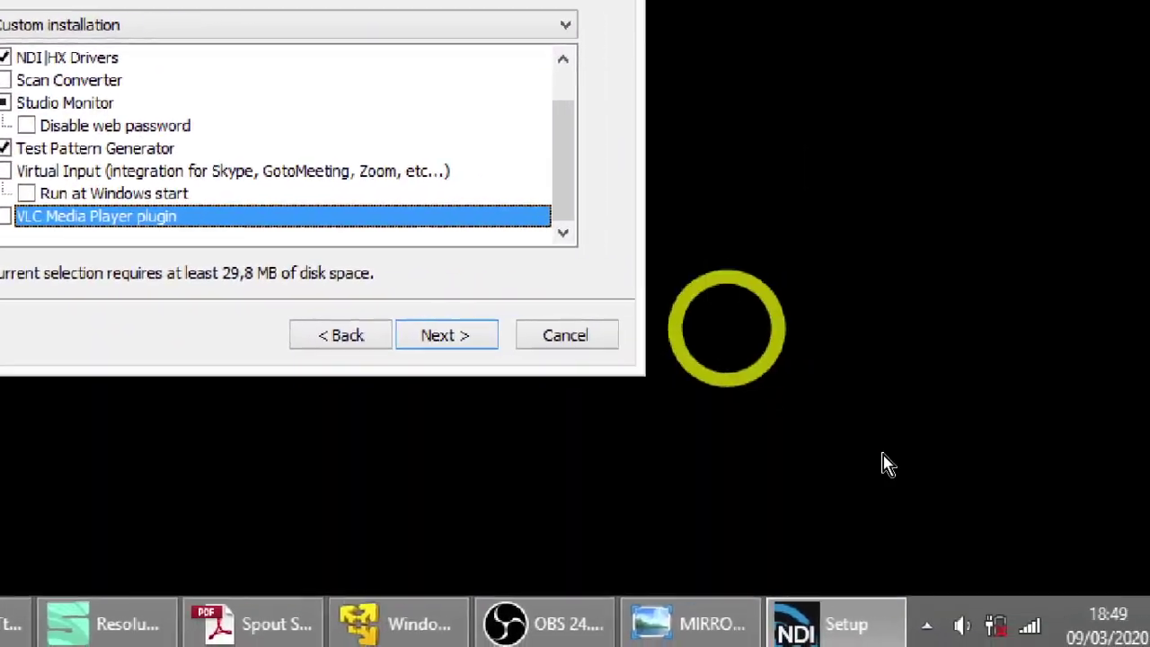
Cancel the NewTek NDI 3.8 Tools setup and confirm exiting without installing.
key(Escape)
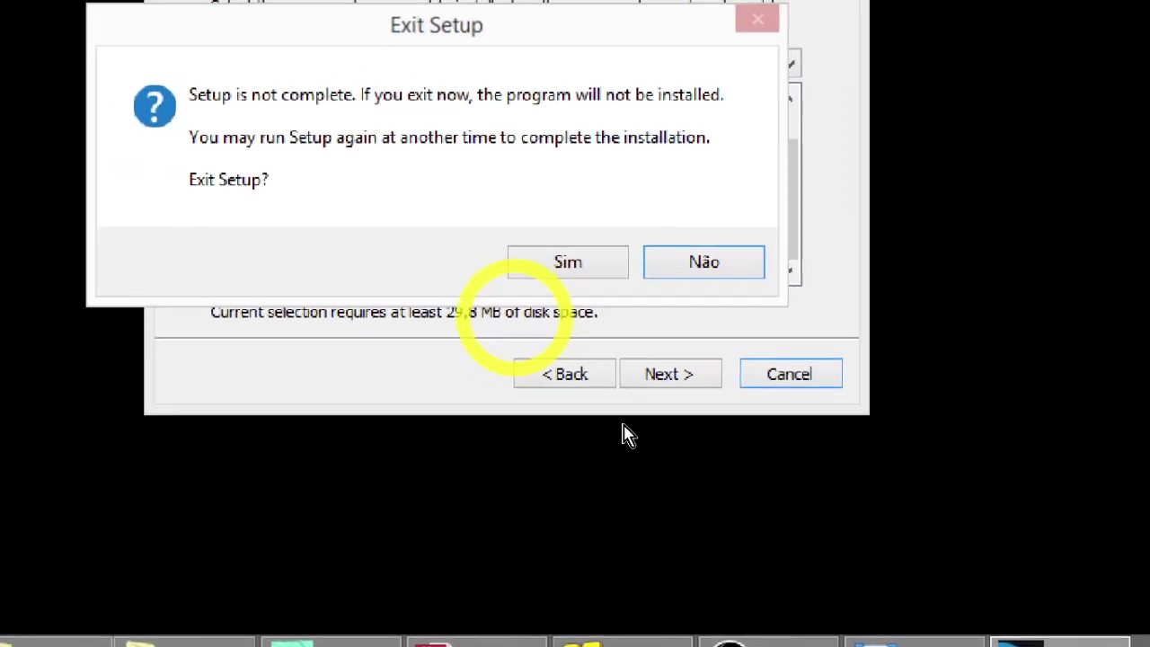
click(518, 218)
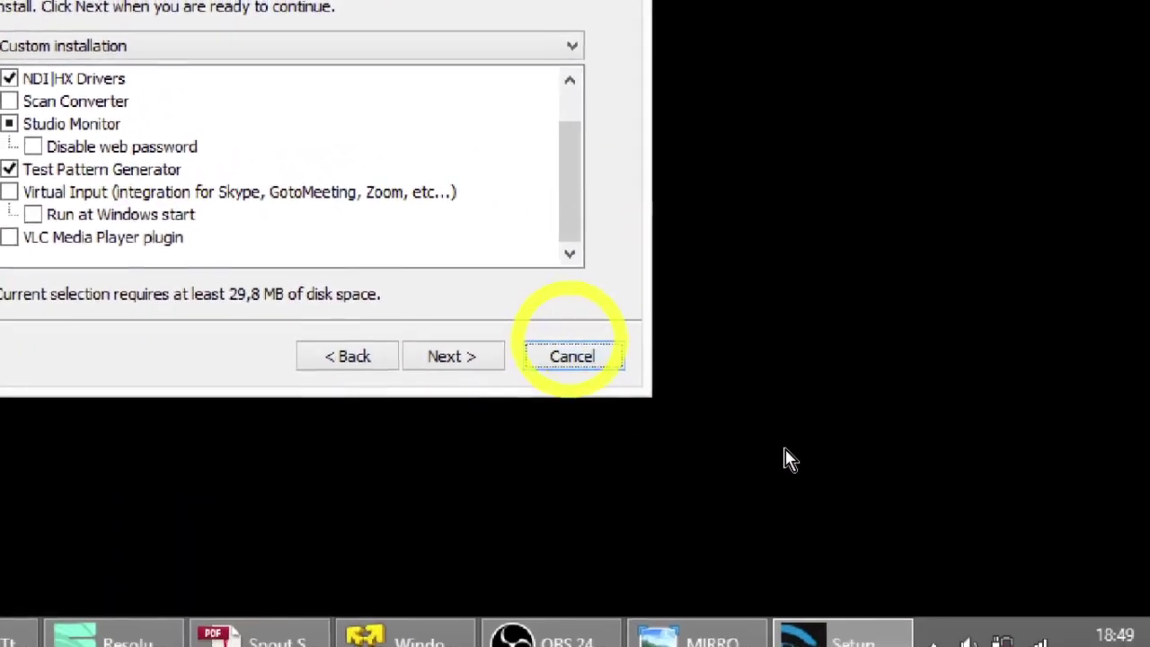
key(Escape)
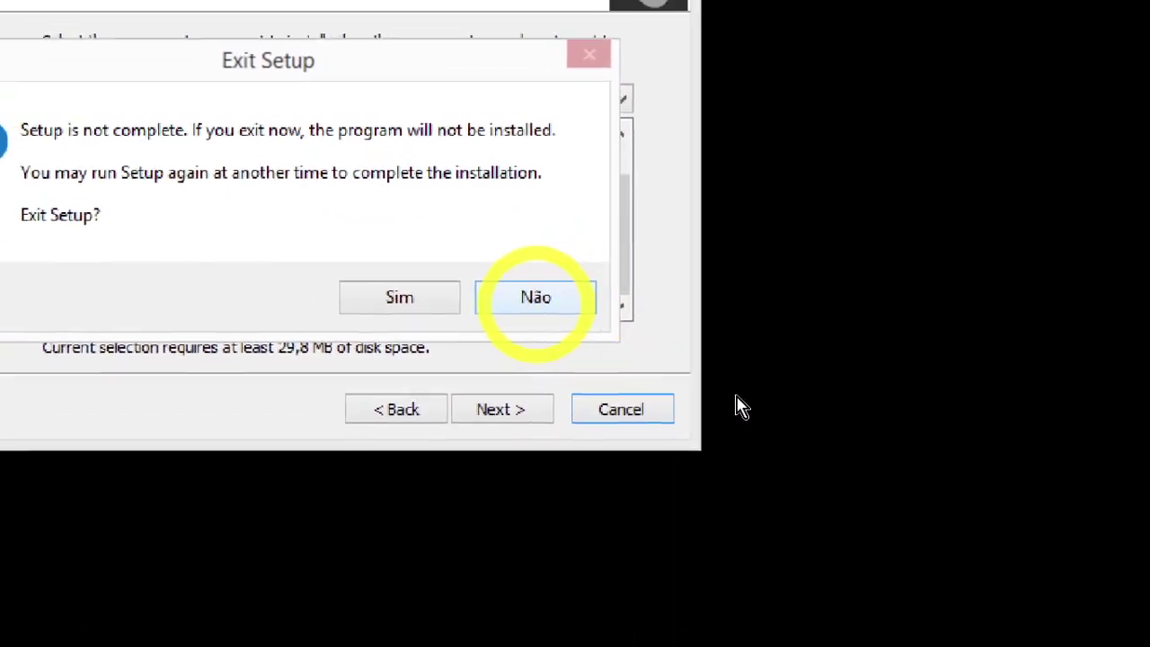
click(360, 220)
key(ctrl)
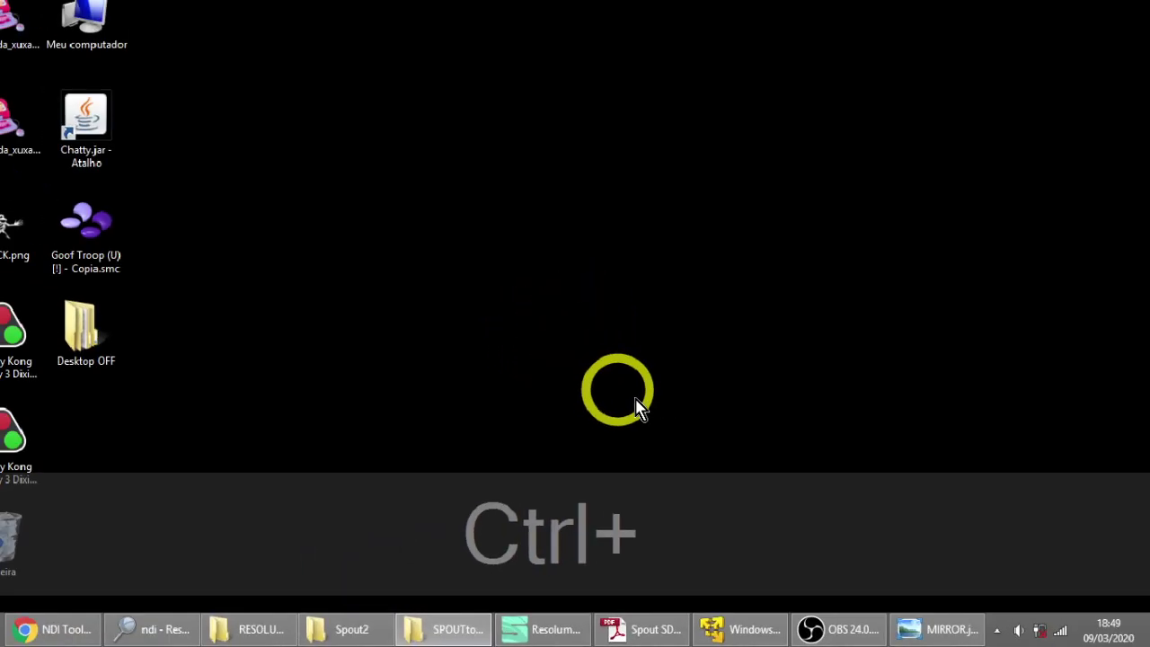
Open the DEMO folder inside Spout2 in File Explorer and launch SpoutSender.exe.
click(725, 582)
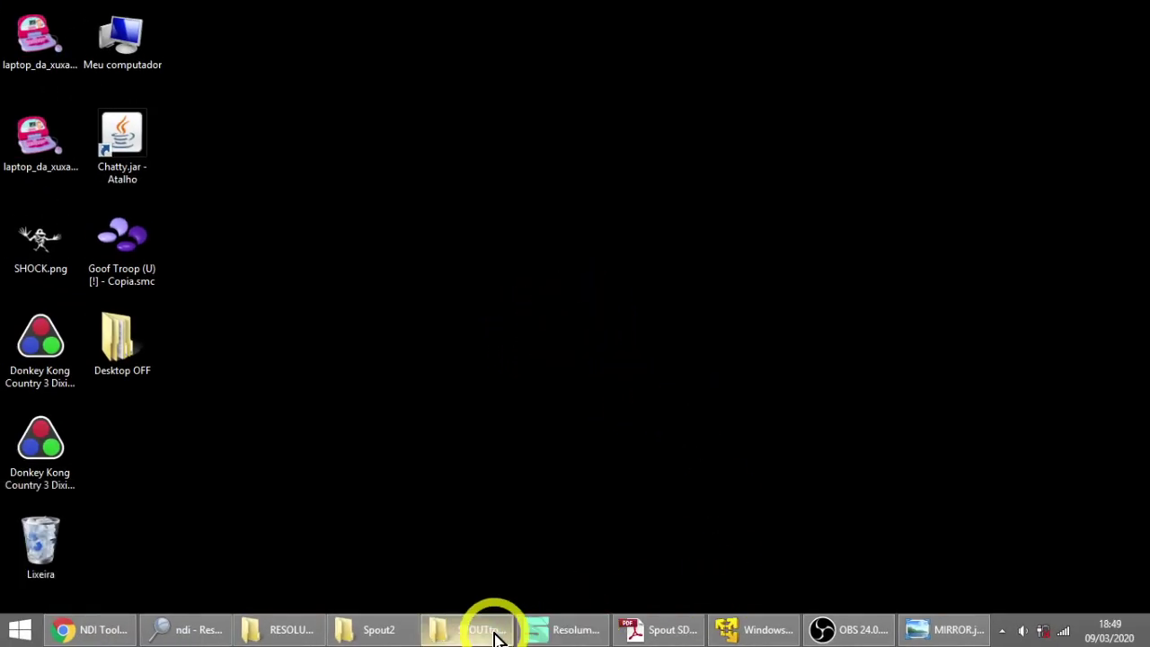
mouse_move(494, 635)
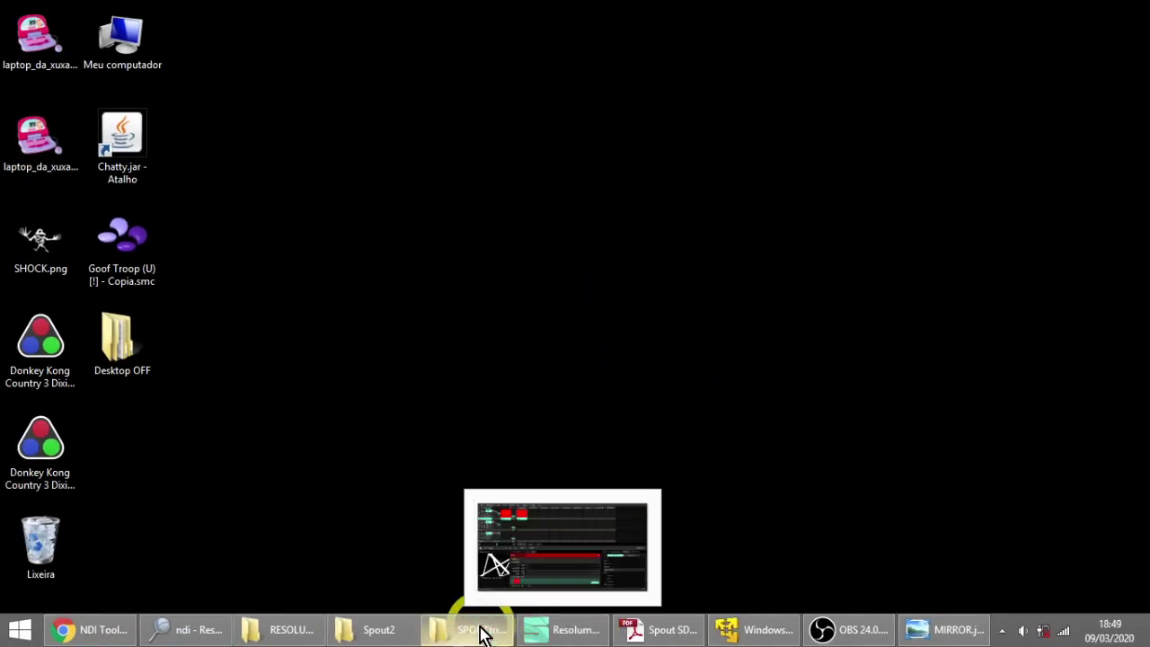
click(459, 618)
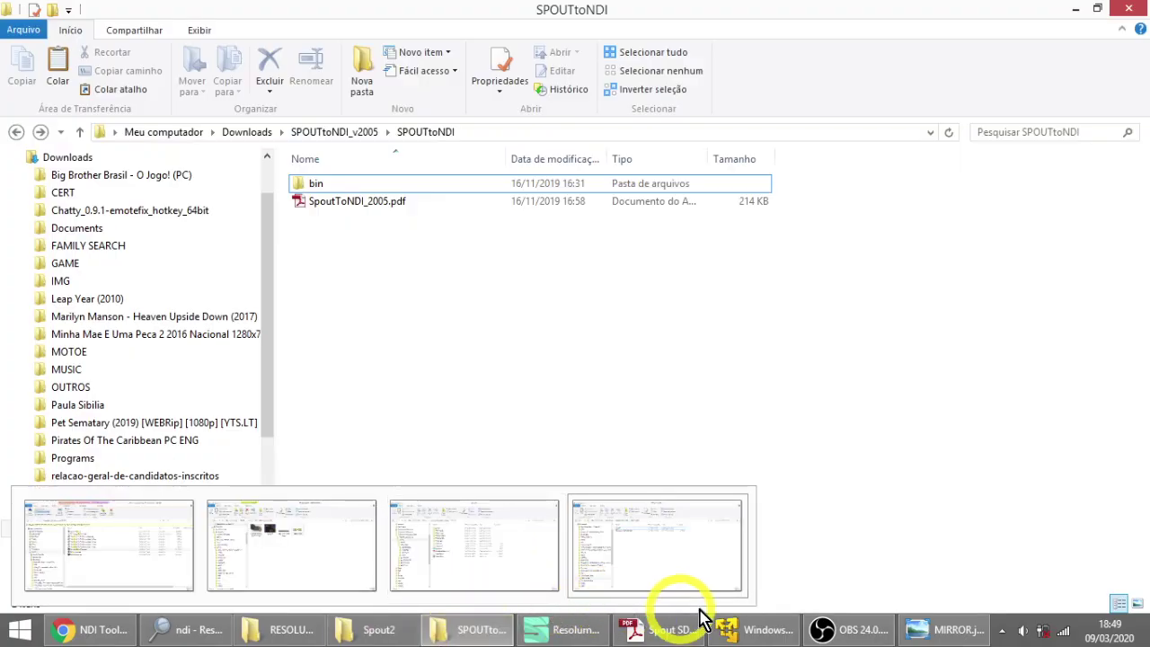
click(382, 613)
double_click(337, 185)
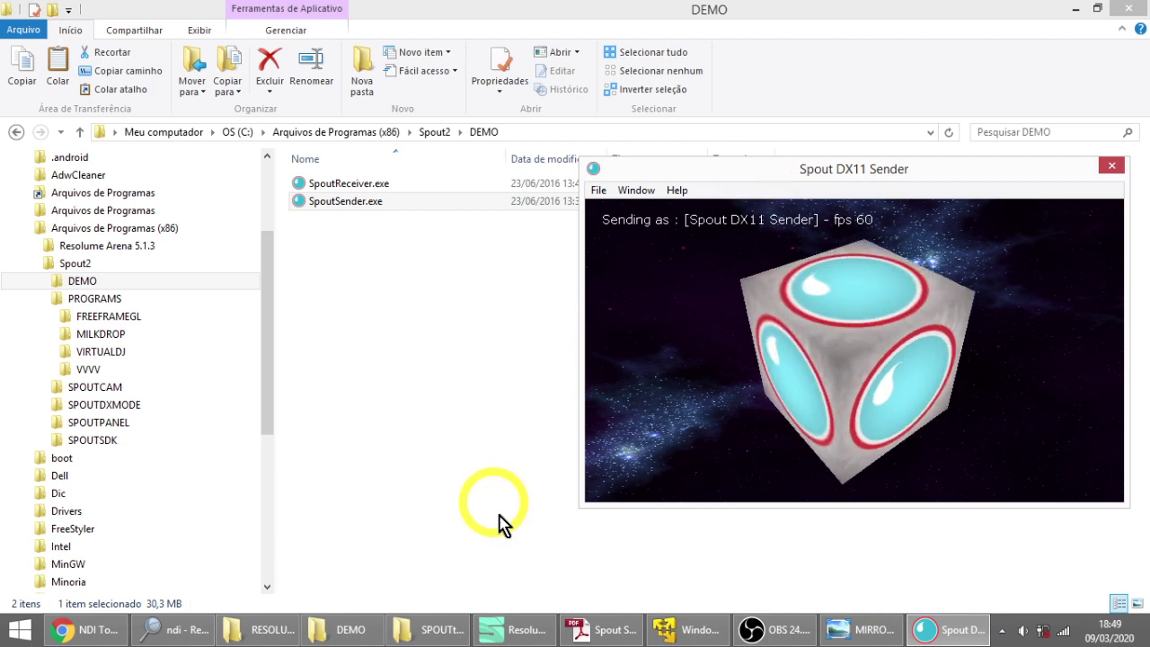
Check the open Resolume Arena composition, and launch SpoutReceiver.exe from the Spout2 DEMO folder, moving its window clear of the file list.
click(510, 629)
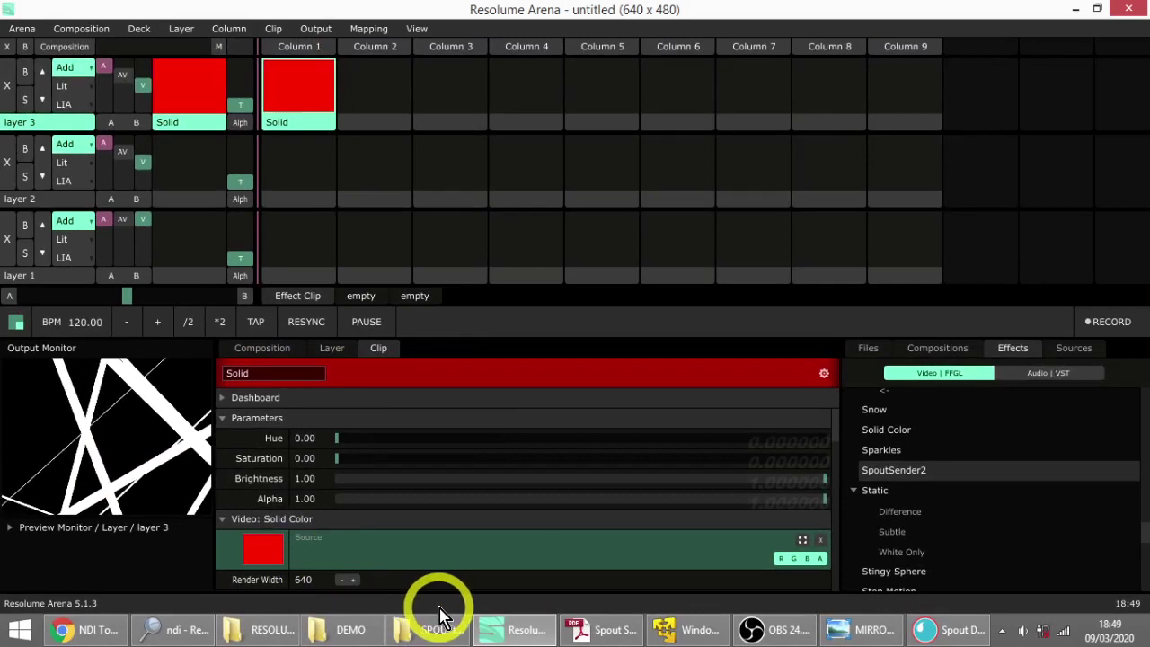
click(427, 629)
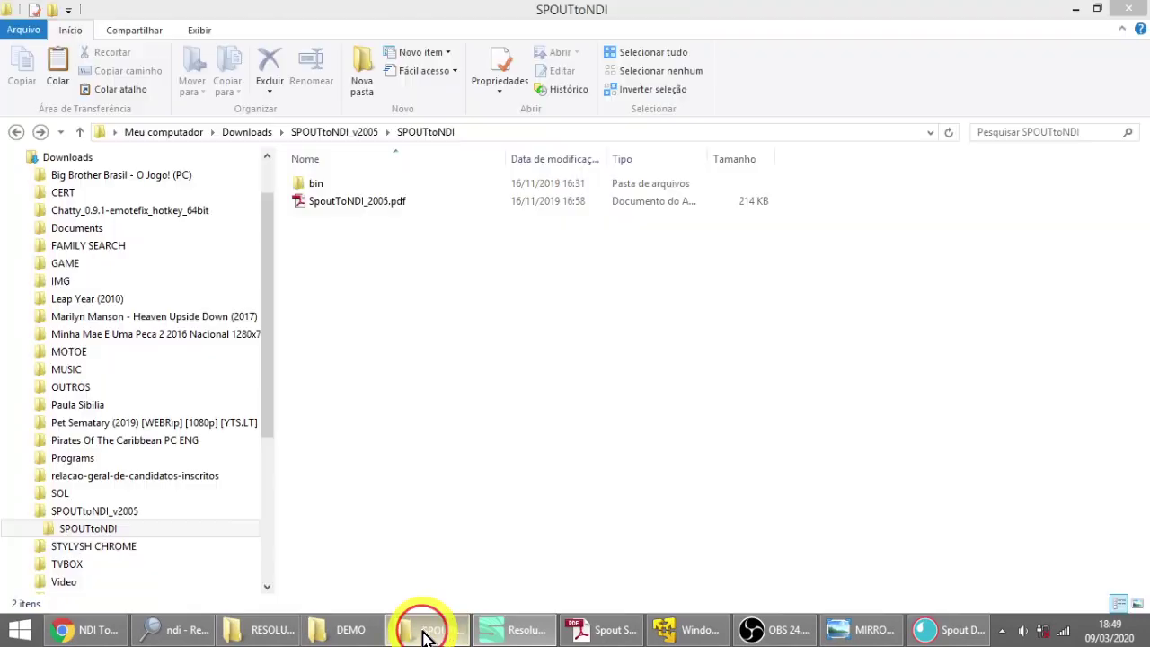
click(344, 630)
double_click(346, 182)
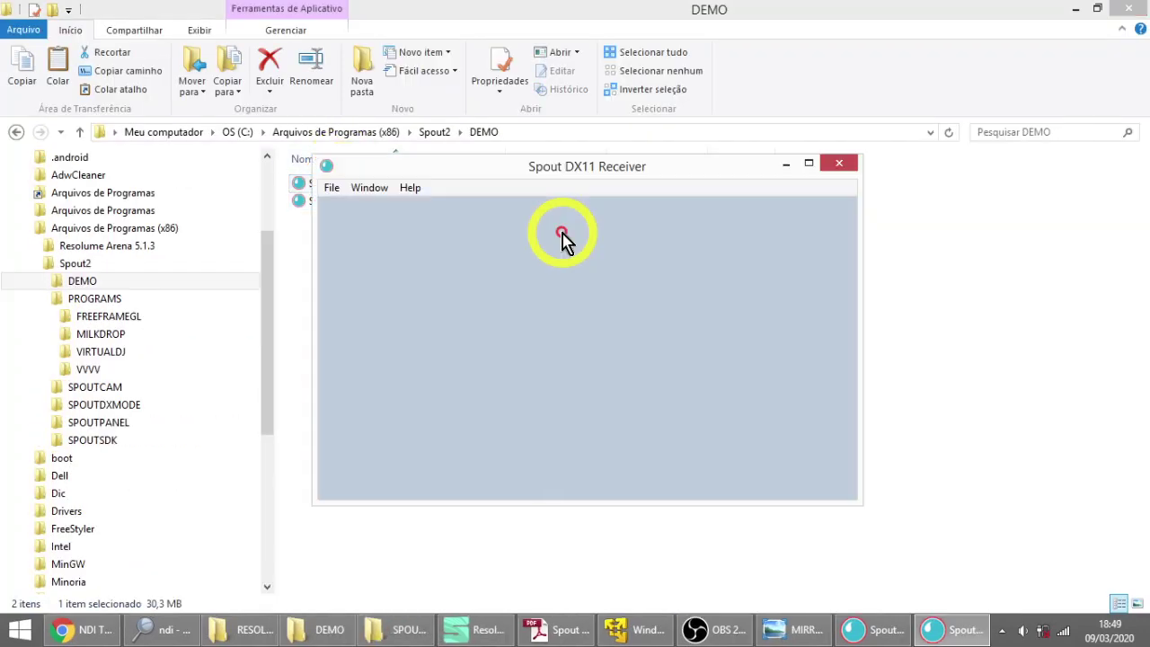
drag(541, 177, 657, 186)
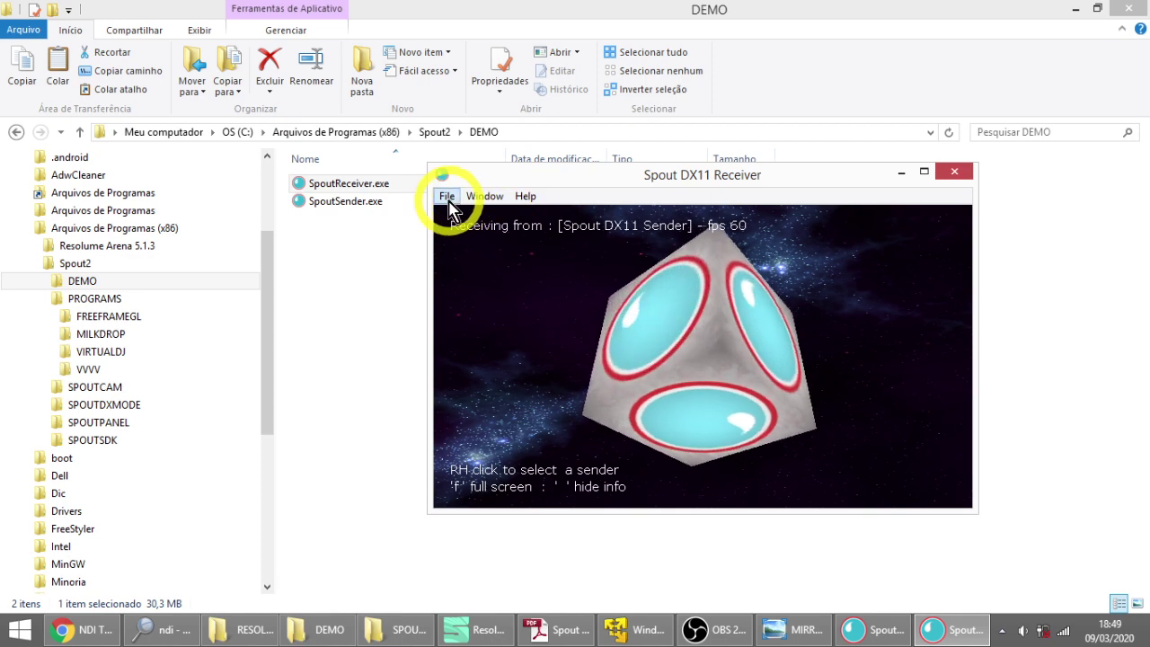
Set the Spout DX11 Receiver to receive from the Res sender and reposition its window.
click(446, 197)
click(492, 215)
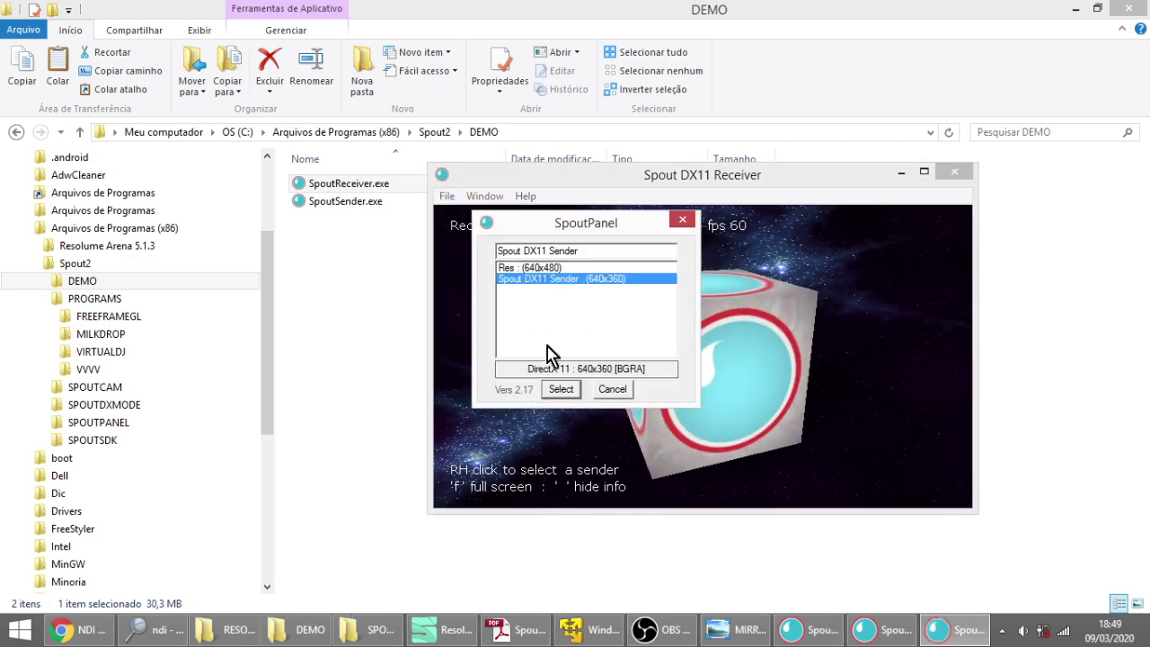
click(563, 389)
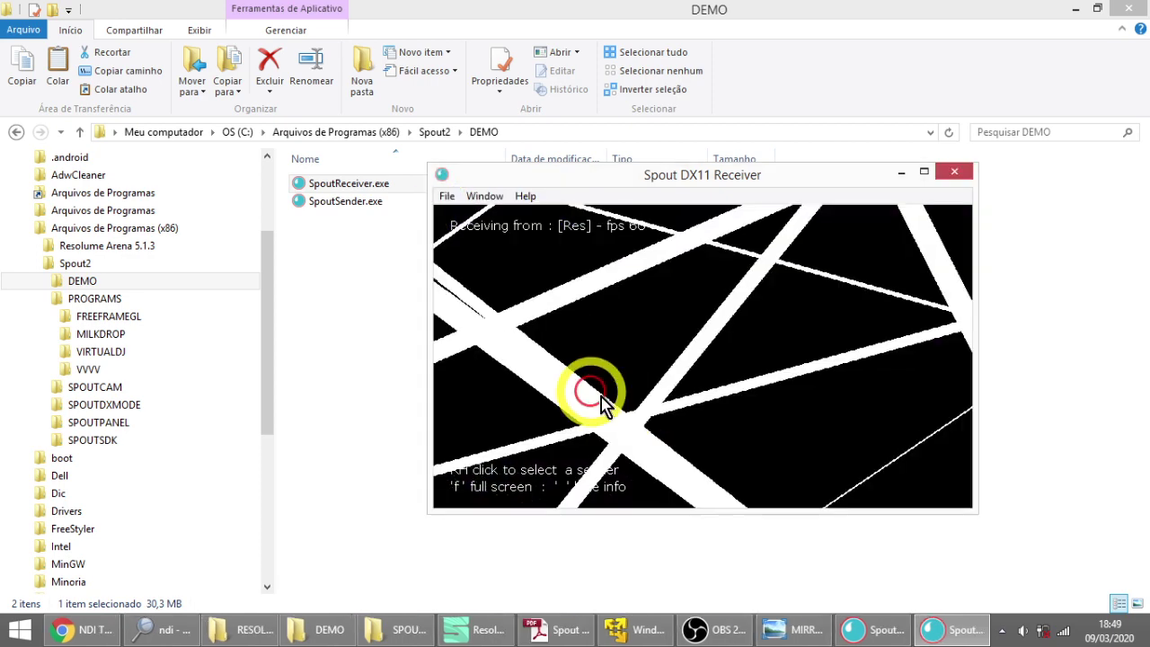
drag(615, 178, 655, 180)
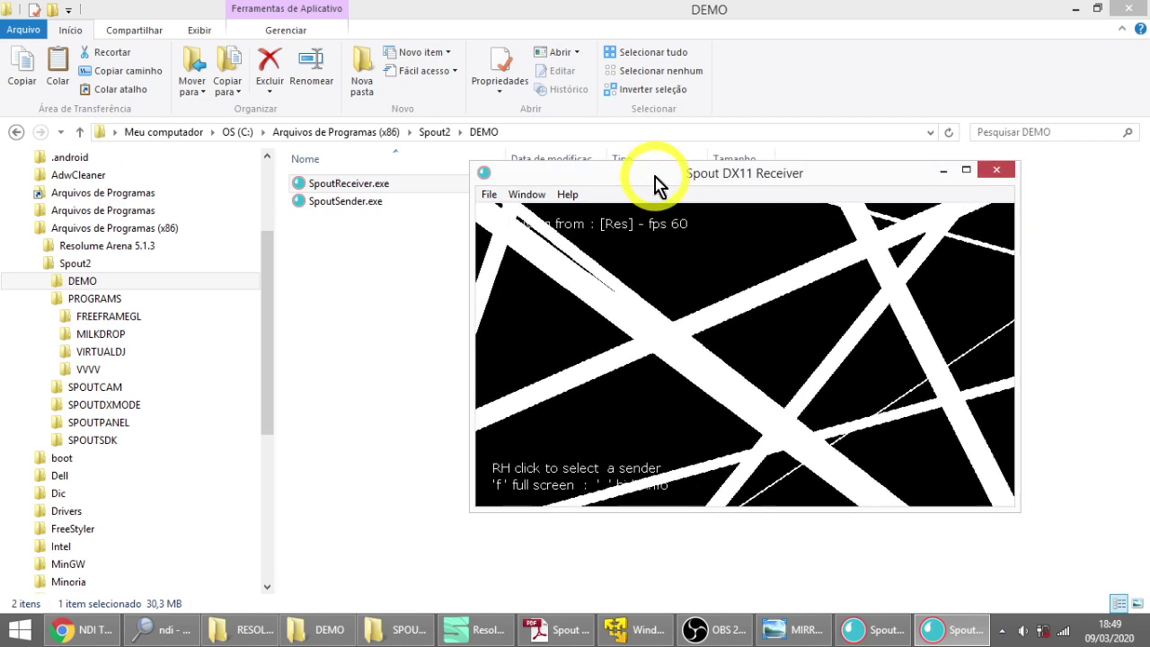
Switch to the SPOUTtoNDI folder in File Explorer and open its bin subfolder.
click(407, 632)
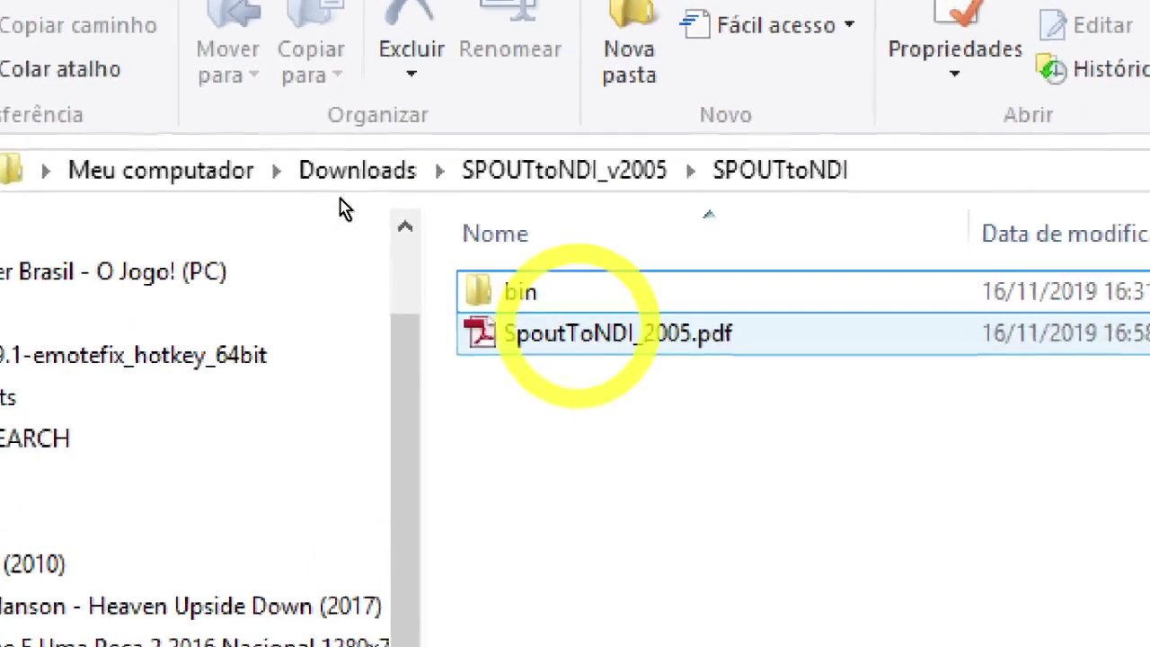
click(319, 184)
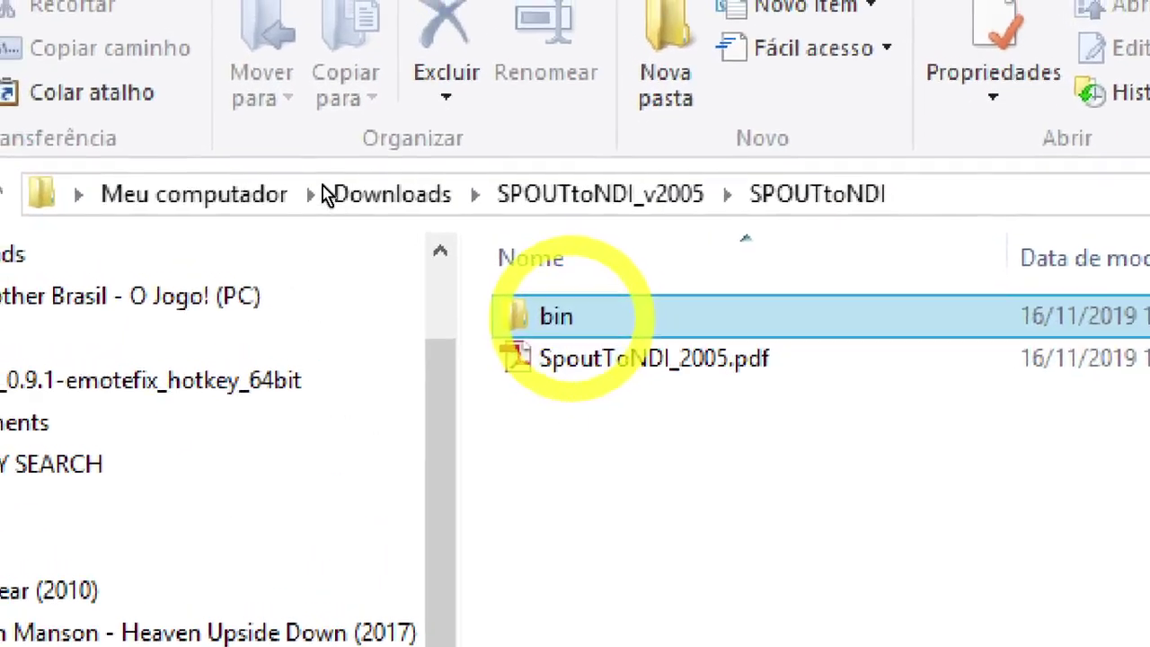
double_click(564, 324)
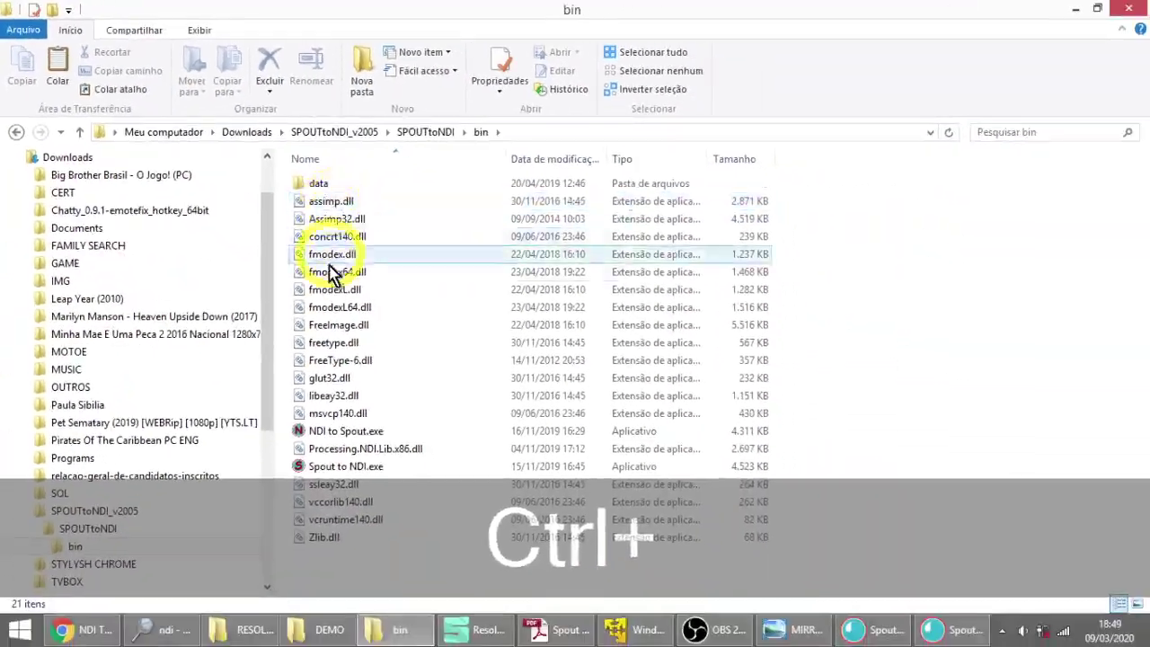
Point out the NDI to Spout and Spout to NDI executables in the bin folder, and launch Spout to NDI.exe.
click(323, 465)
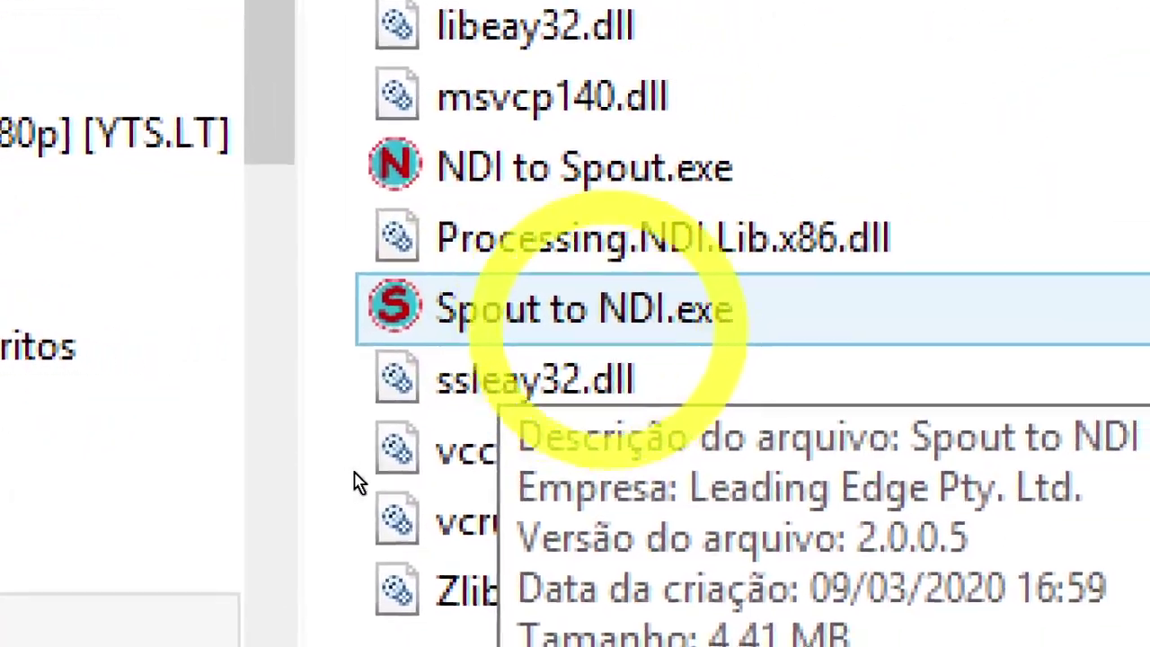
key(Up)
key(Up)
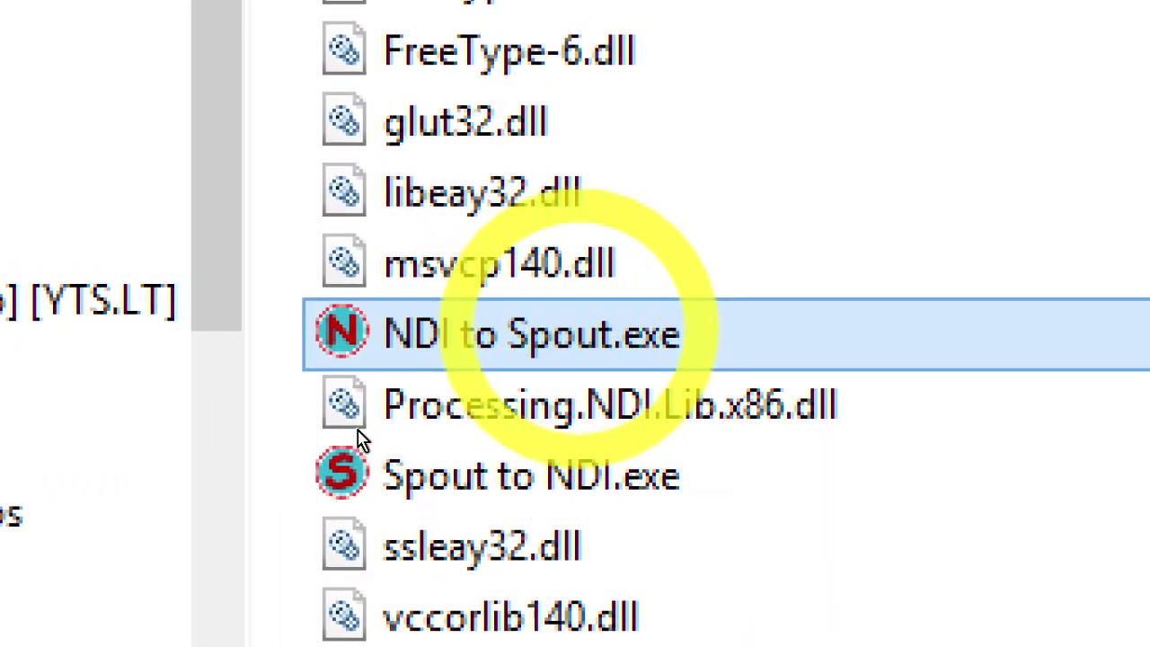
key(Down)
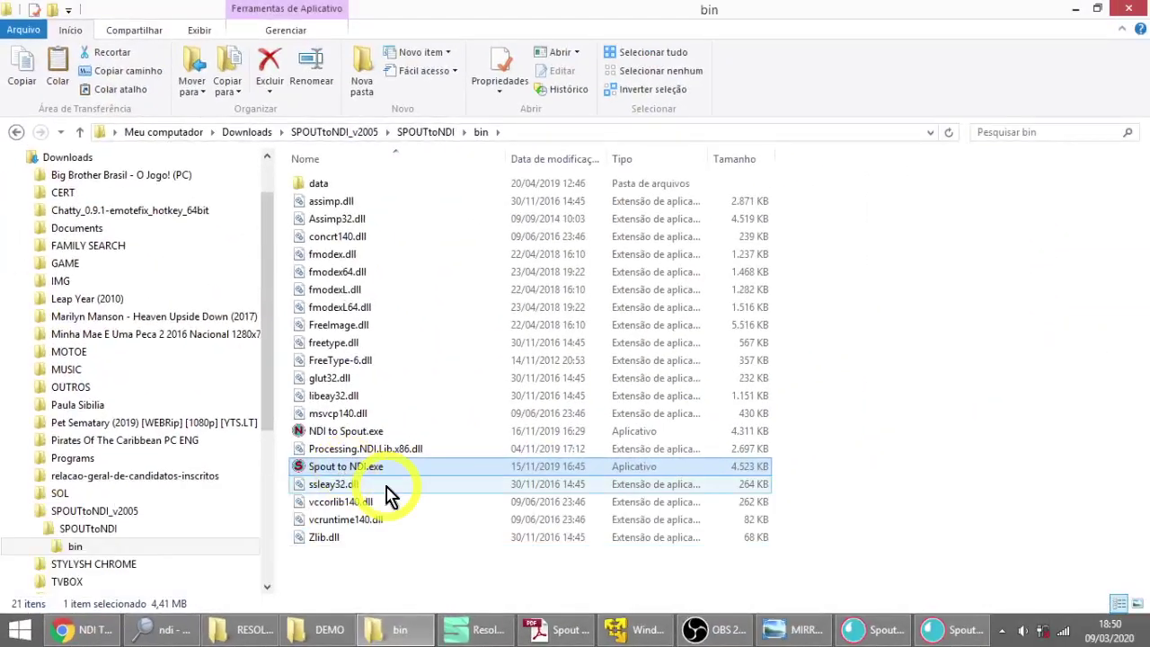
key(Return)
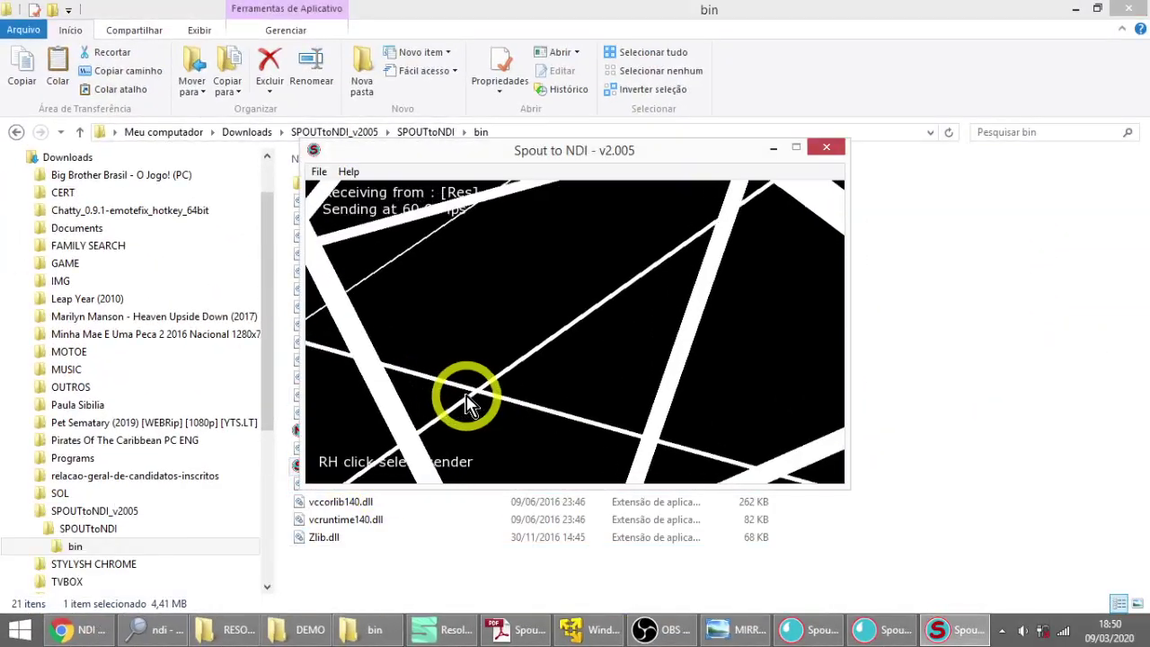
Move the Spout to NDI window clear of the file list and open its settings with the NDI Sender options.
drag(476, 162, 570, 99)
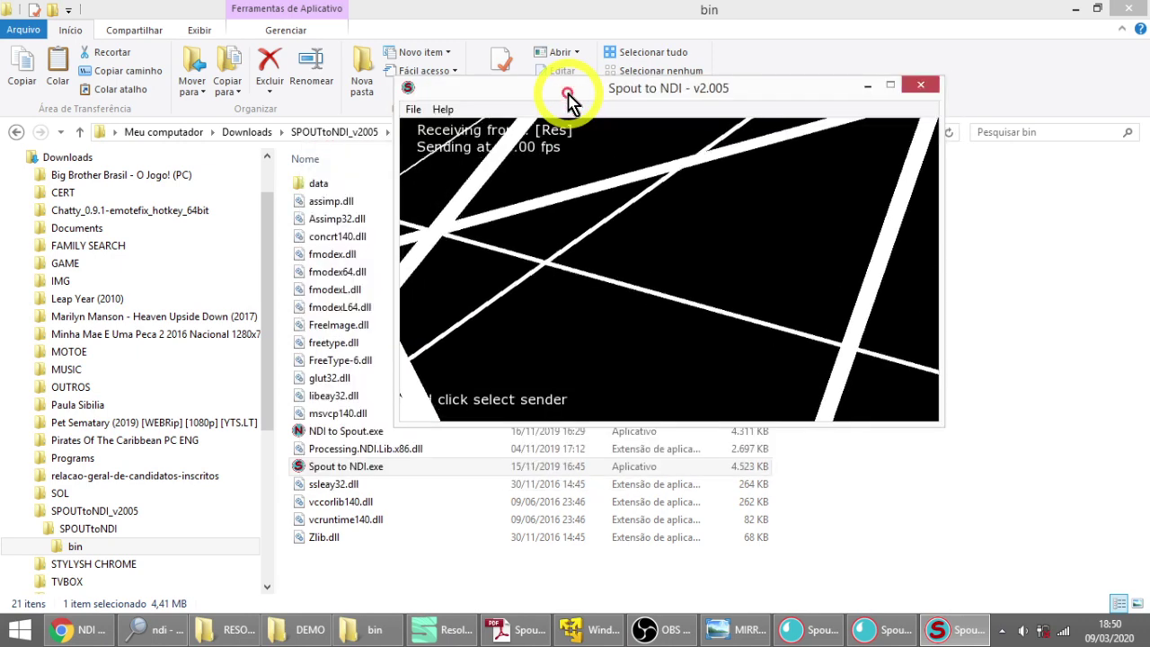
click(413, 110)
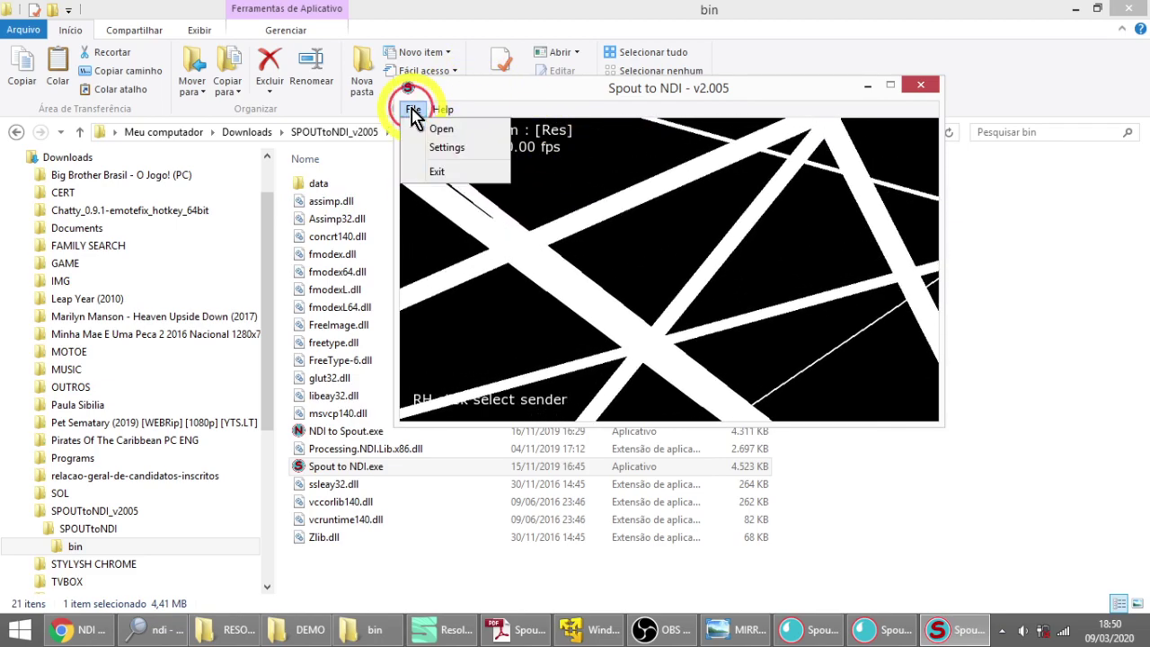
click(441, 146)
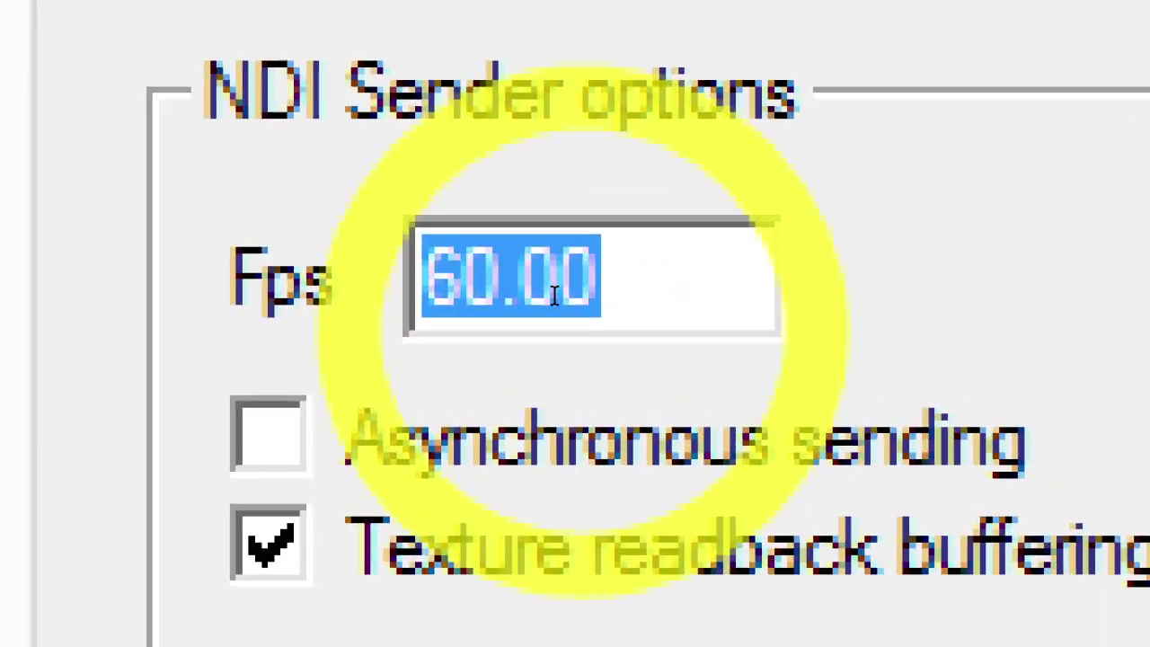
Set the NDI sender frame rate to 30.00 fps and apply the settings.
drag(483, 286, 427, 240)
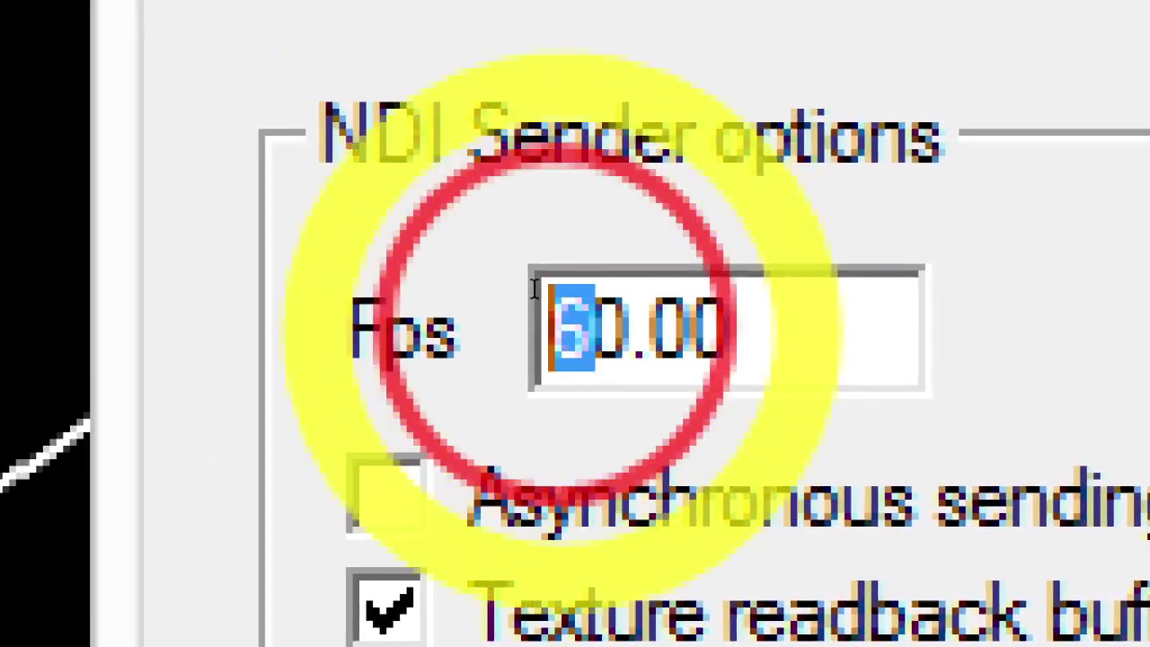
text(3)
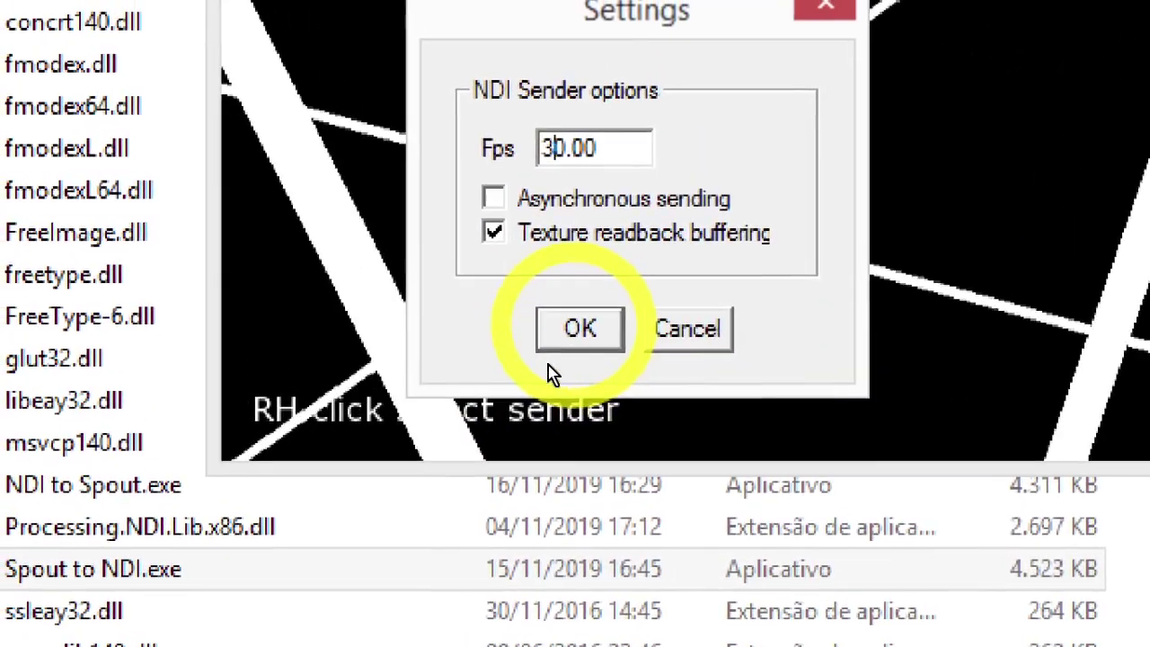
click(571, 458)
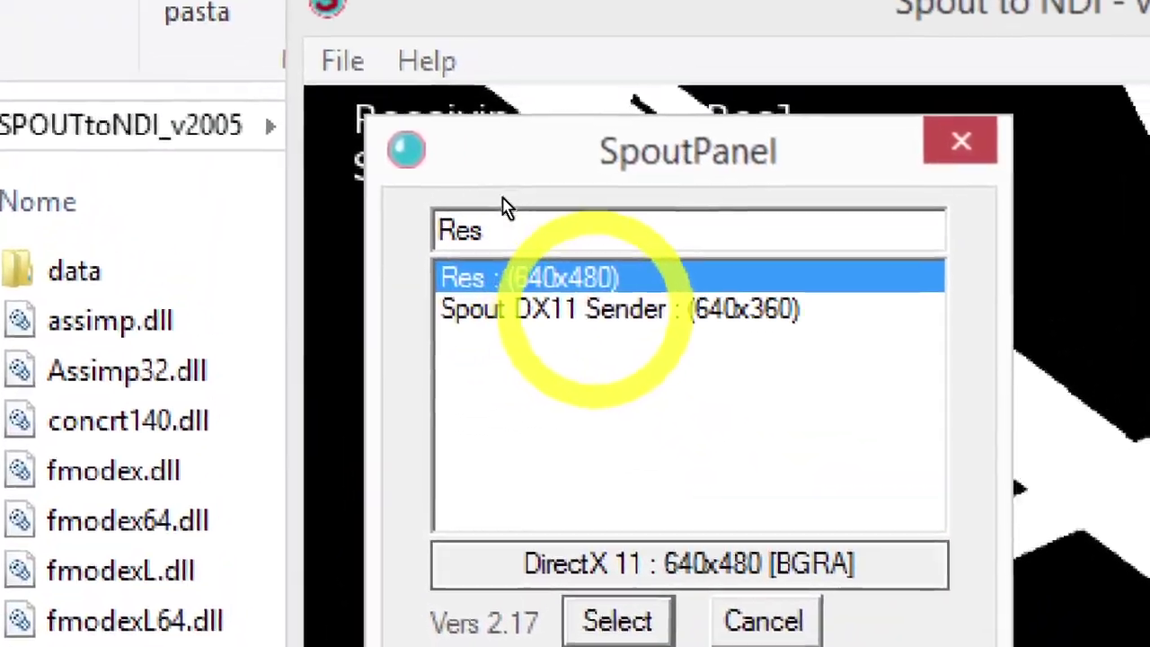
Choose Spout DX11 Sender as the source in Spout to NDI and move the window clear of the executables.
click(503, 201)
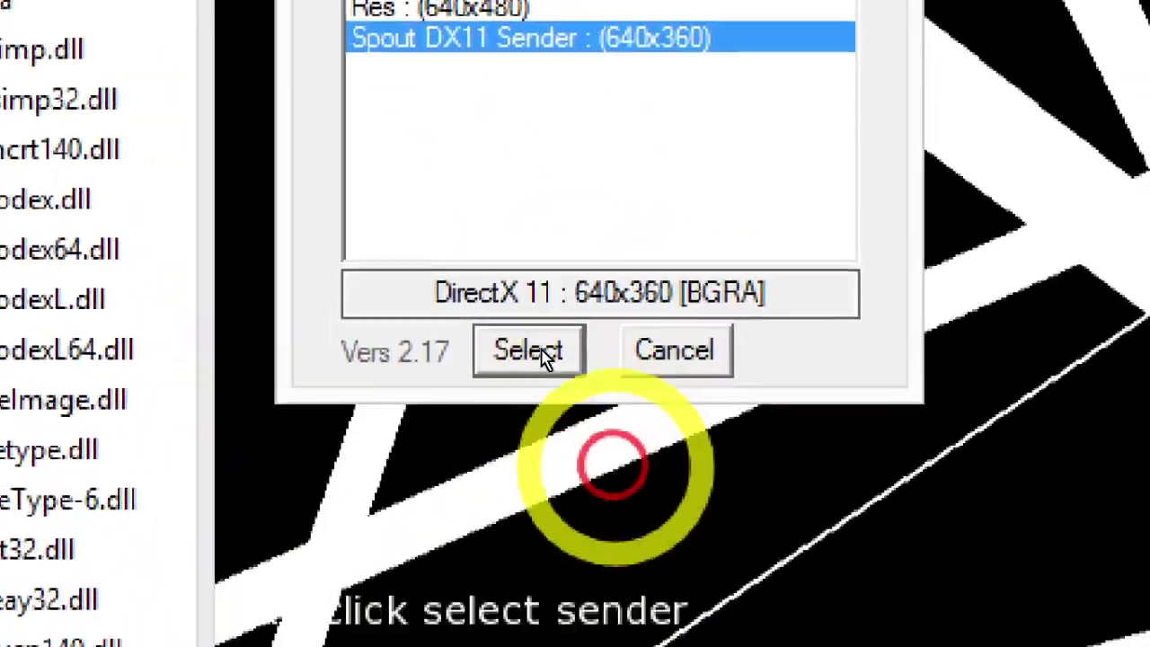
click(598, 513)
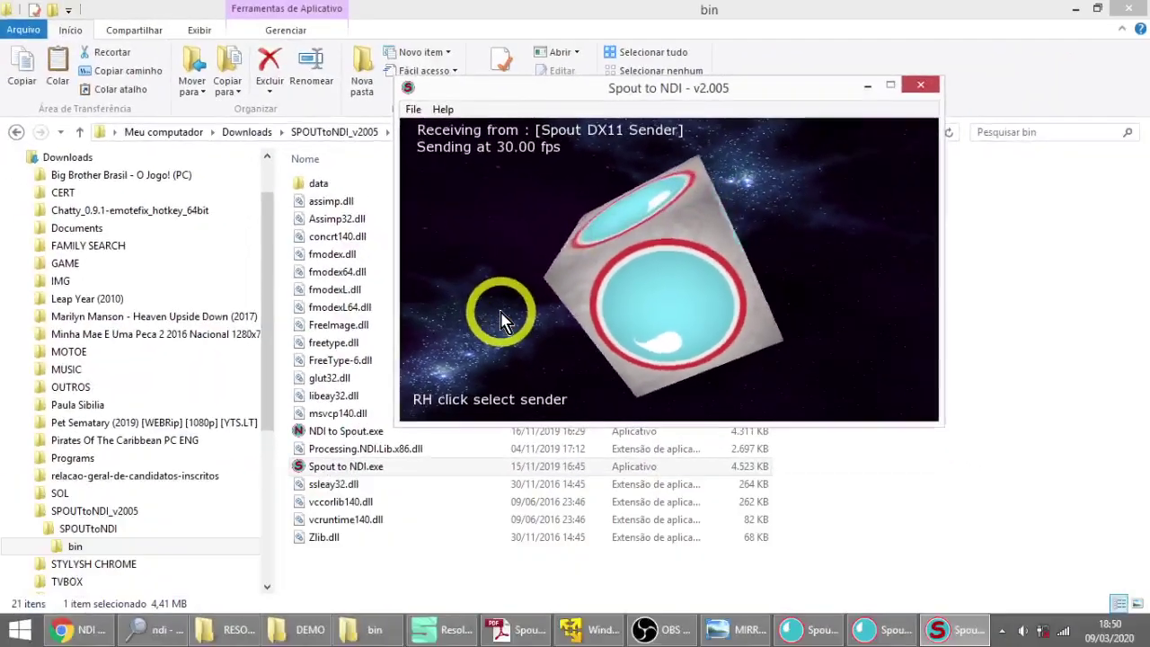
drag(638, 92, 724, 146)
Launch NDI to Spout.exe, move its window aside, and choose the Spout DX11 Sender stream as its NDI source.
click(352, 438)
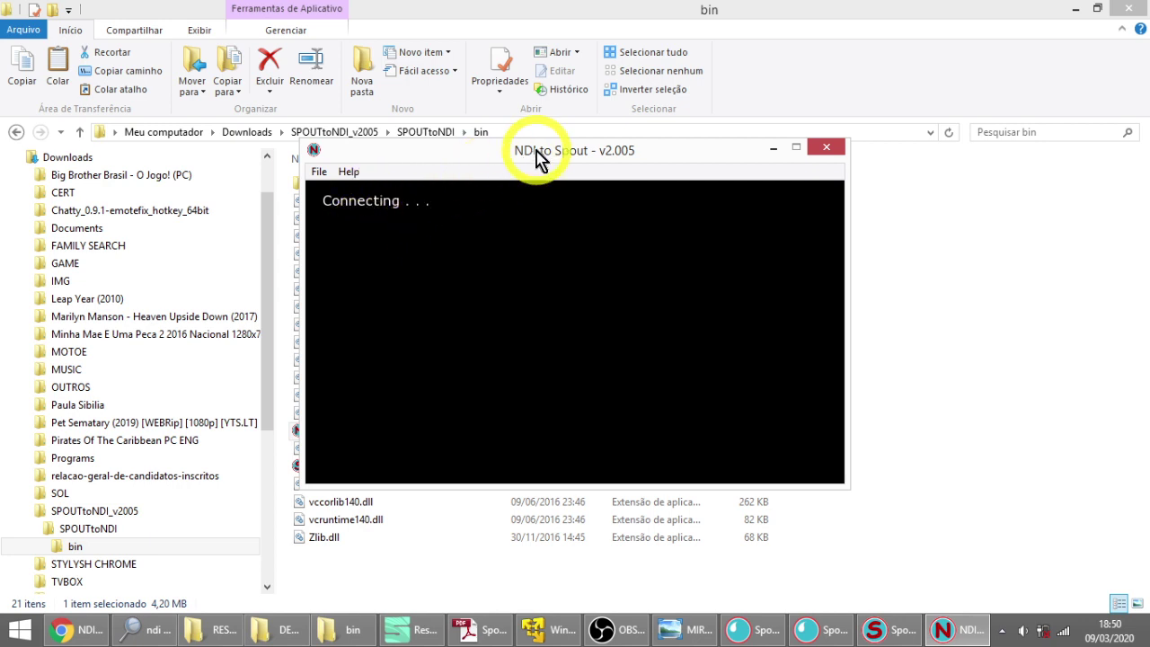
drag(537, 159, 438, 140)
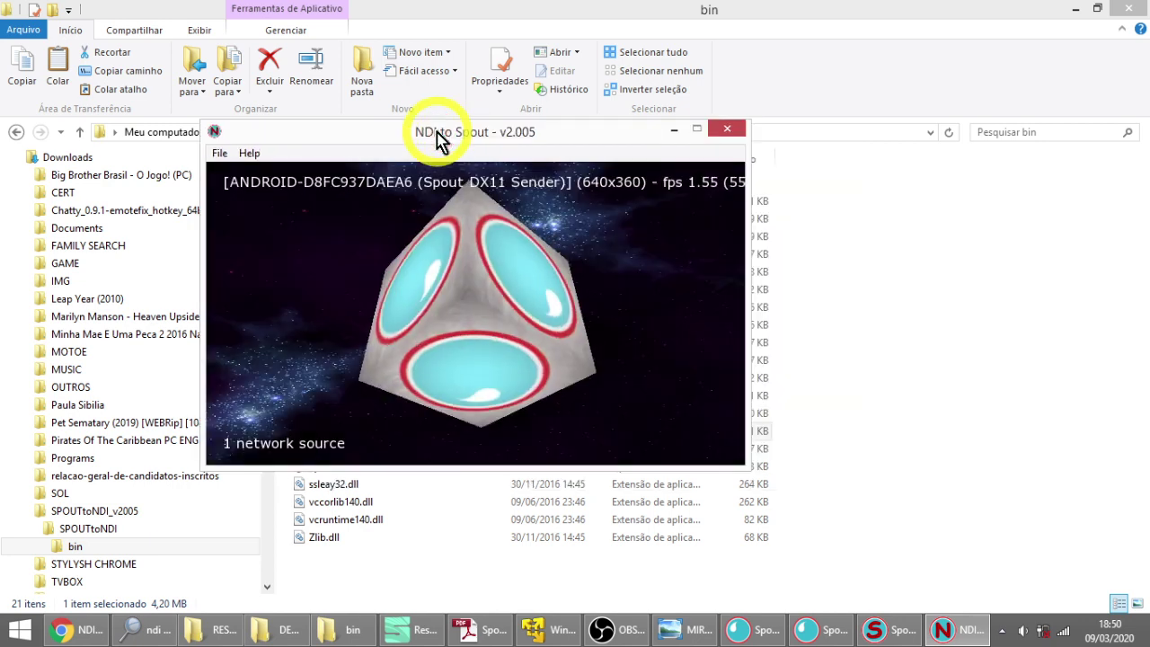
click(220, 153)
click(246, 173)
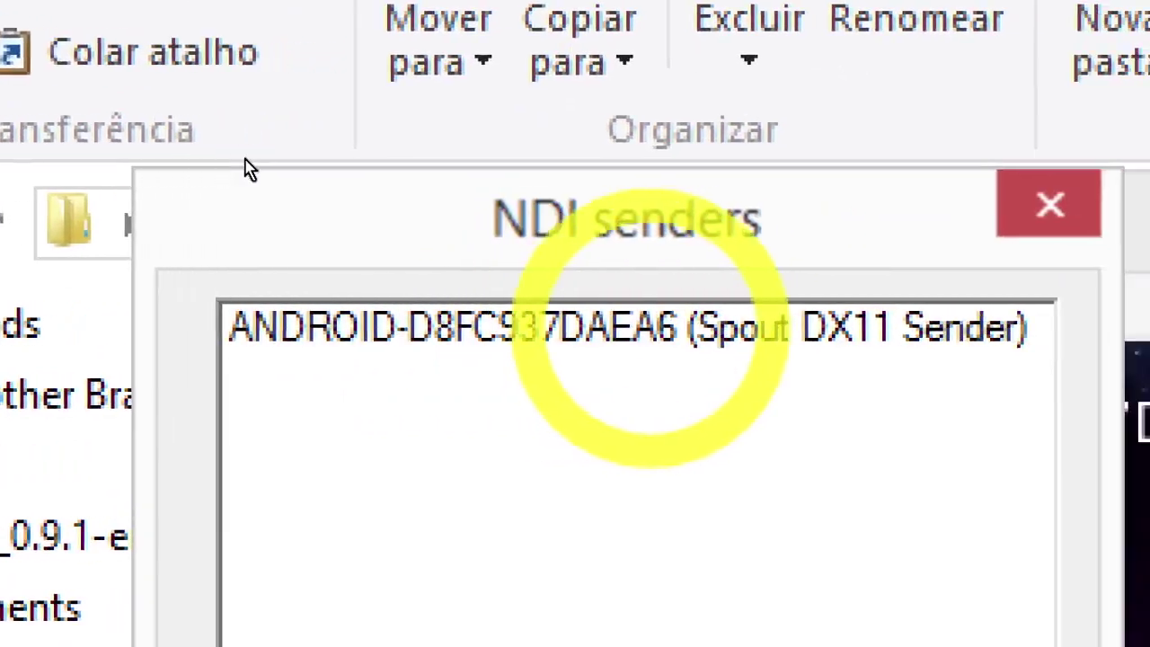
click(261, 158)
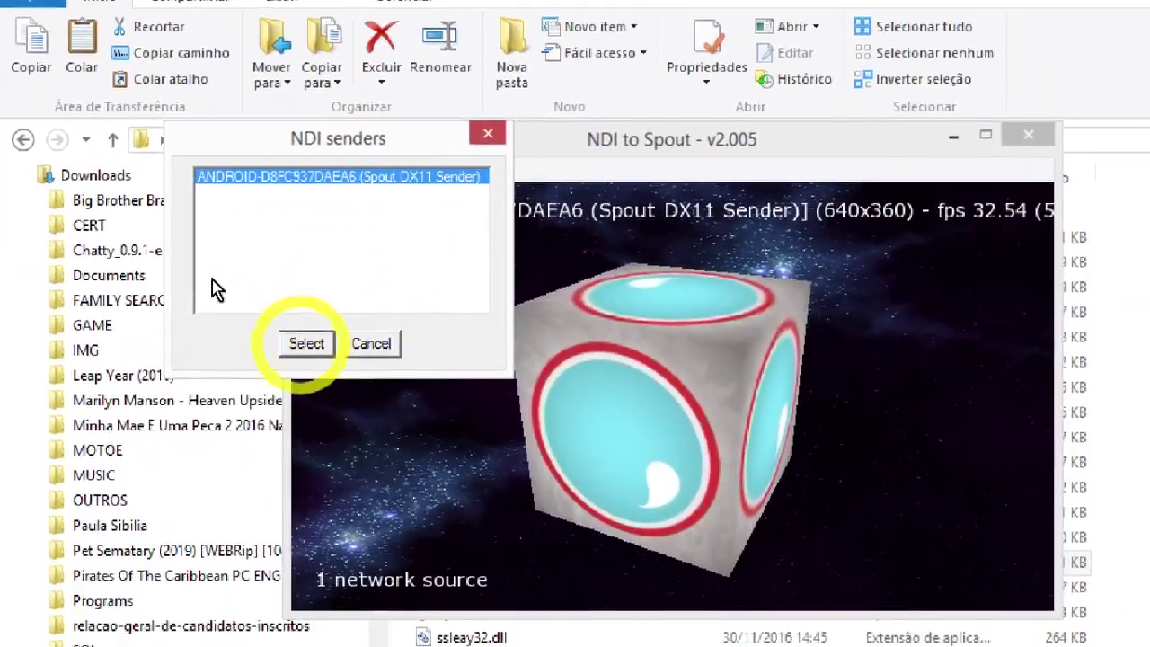
click(408, 646)
Bring Spout to NDI forward beside the receiver window and change its source to the Res sender.
click(889, 629)
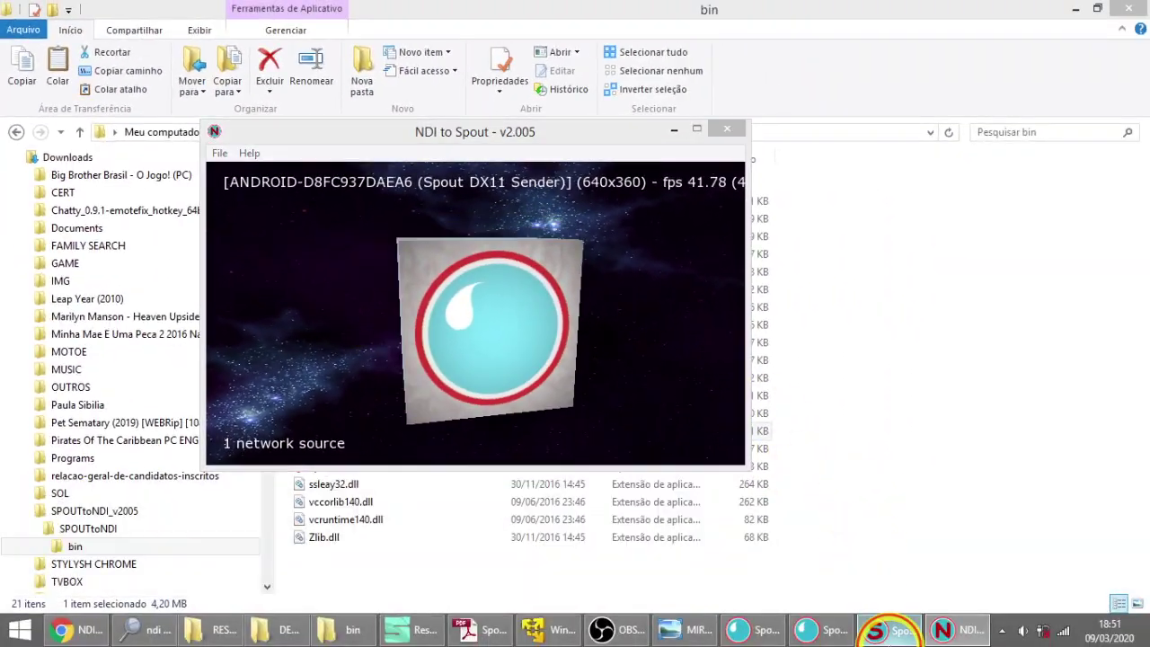
drag(589, 151, 613, 206)
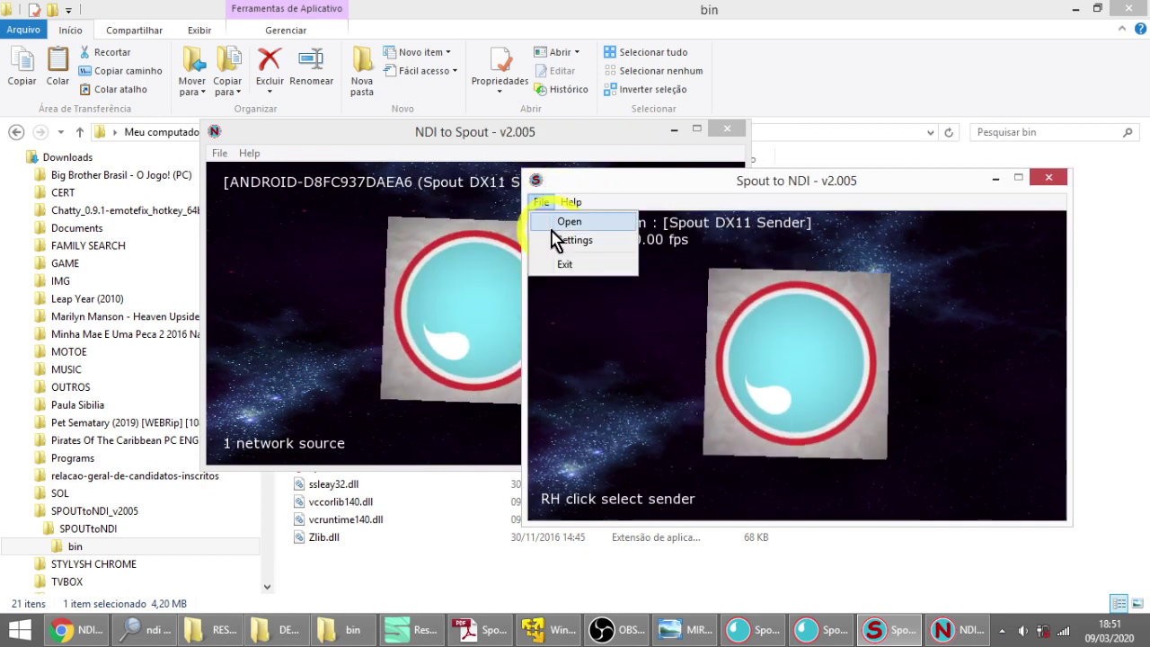
click(567, 221)
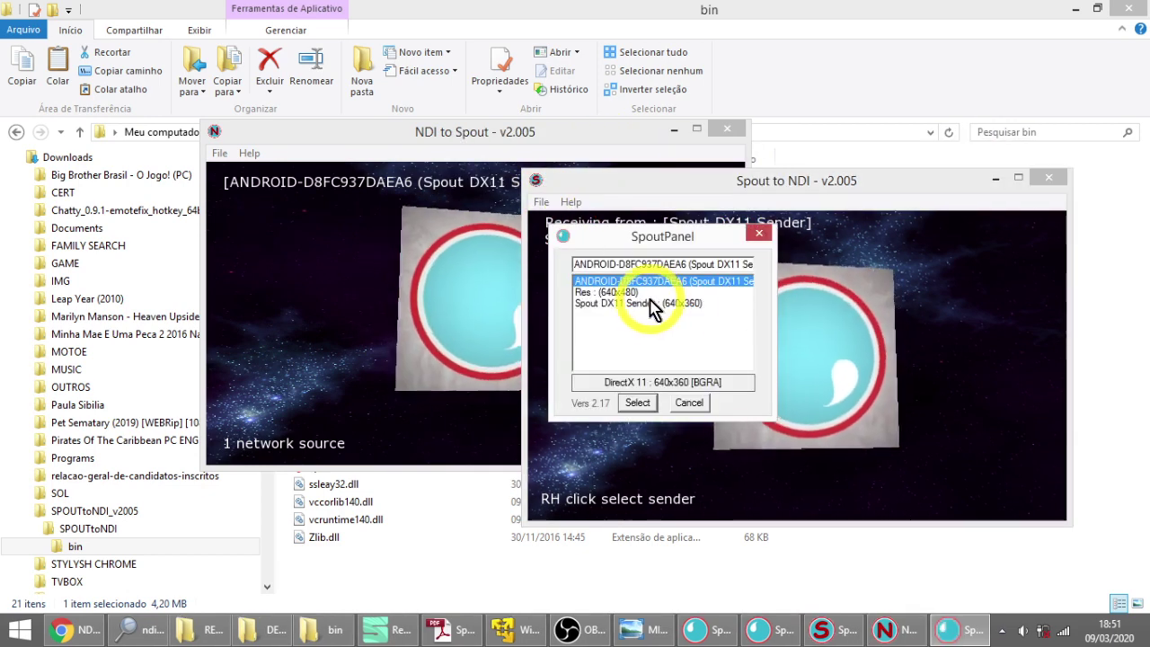
click(636, 402)
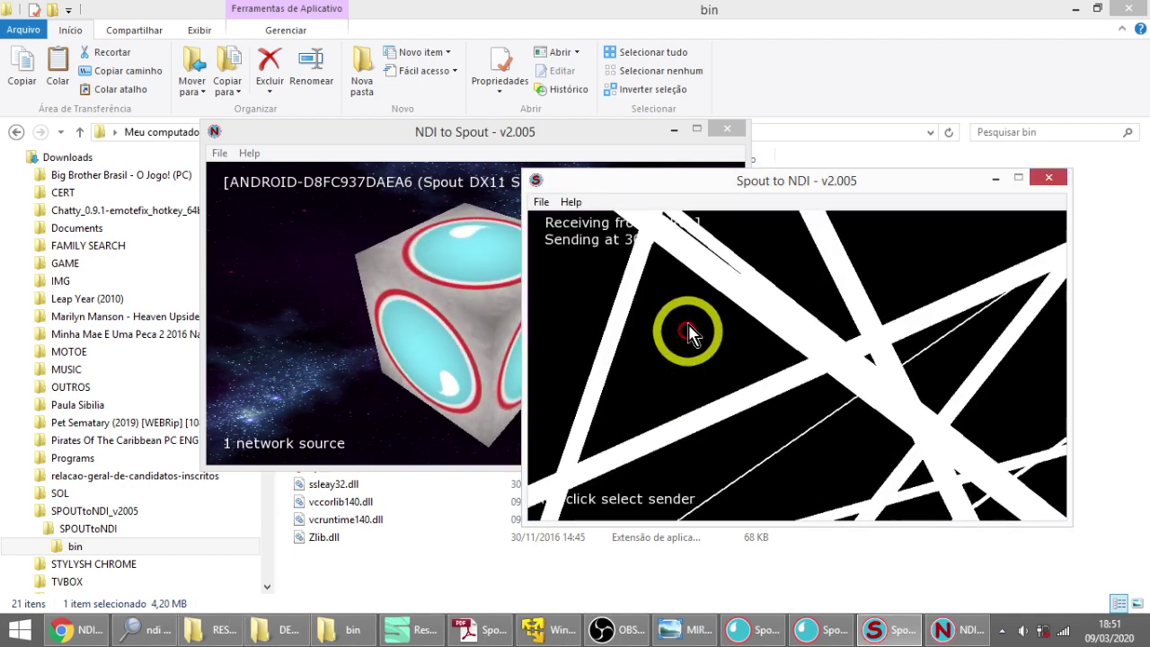
Bring NDI to Spout forward to check the Res stream it receives, and move its window away from the sender window.
click(379, 135)
click(478, 345)
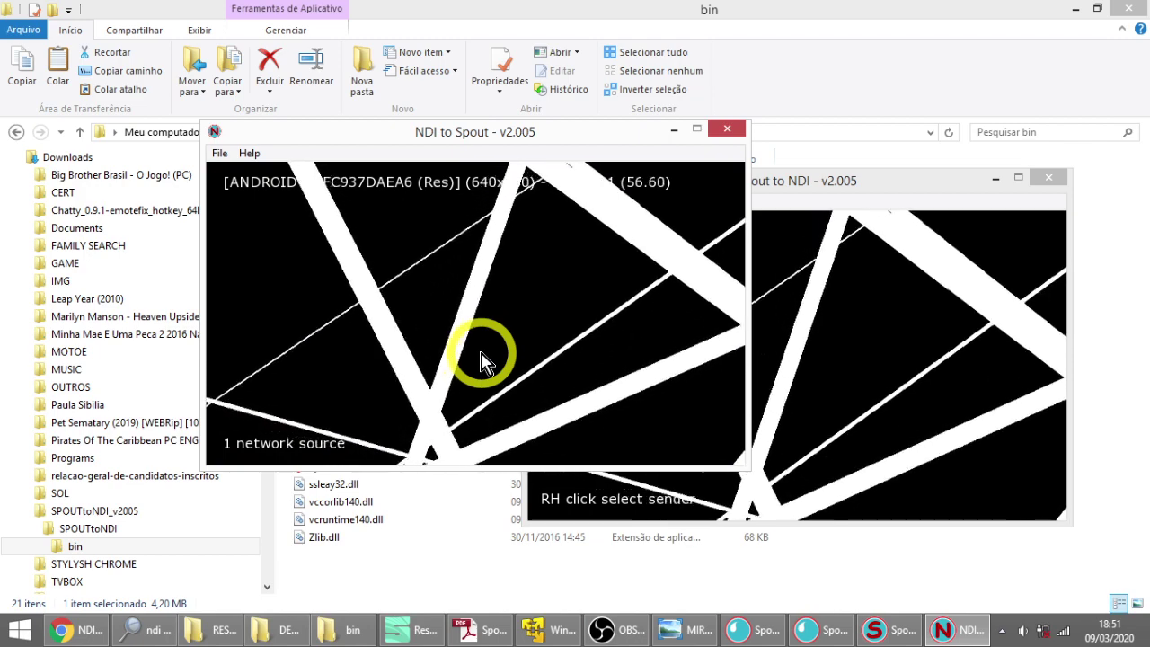
drag(519, 135, 475, 126)
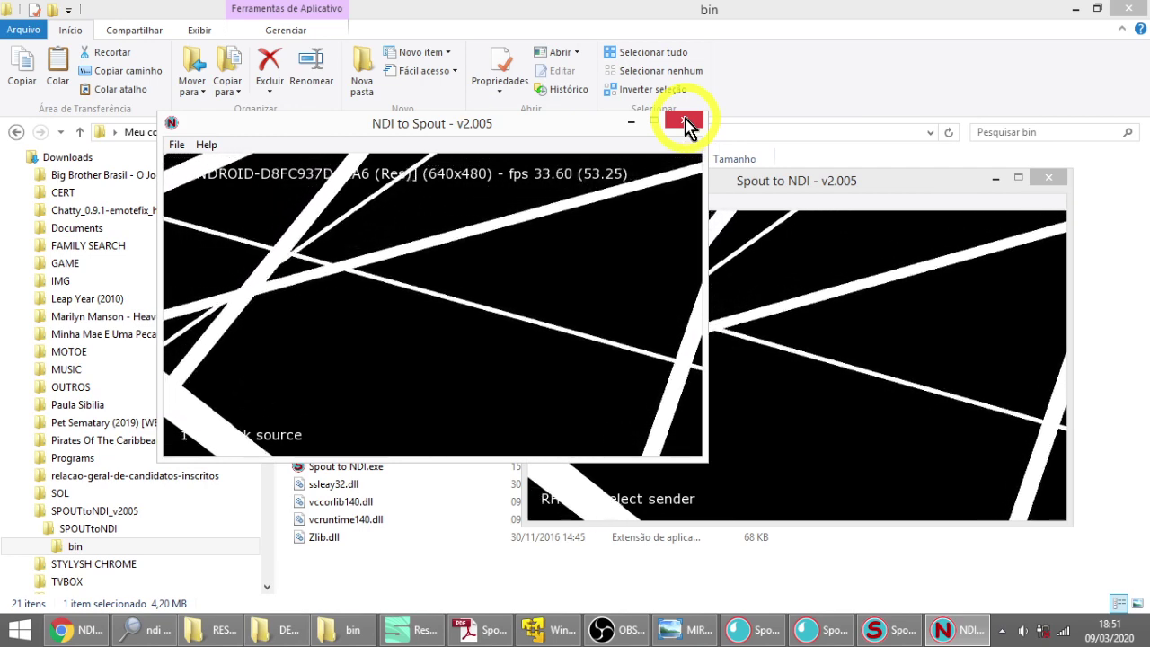
Compare the Spout to NDI and NDI to Spout windows, and close both programs.
click(817, 197)
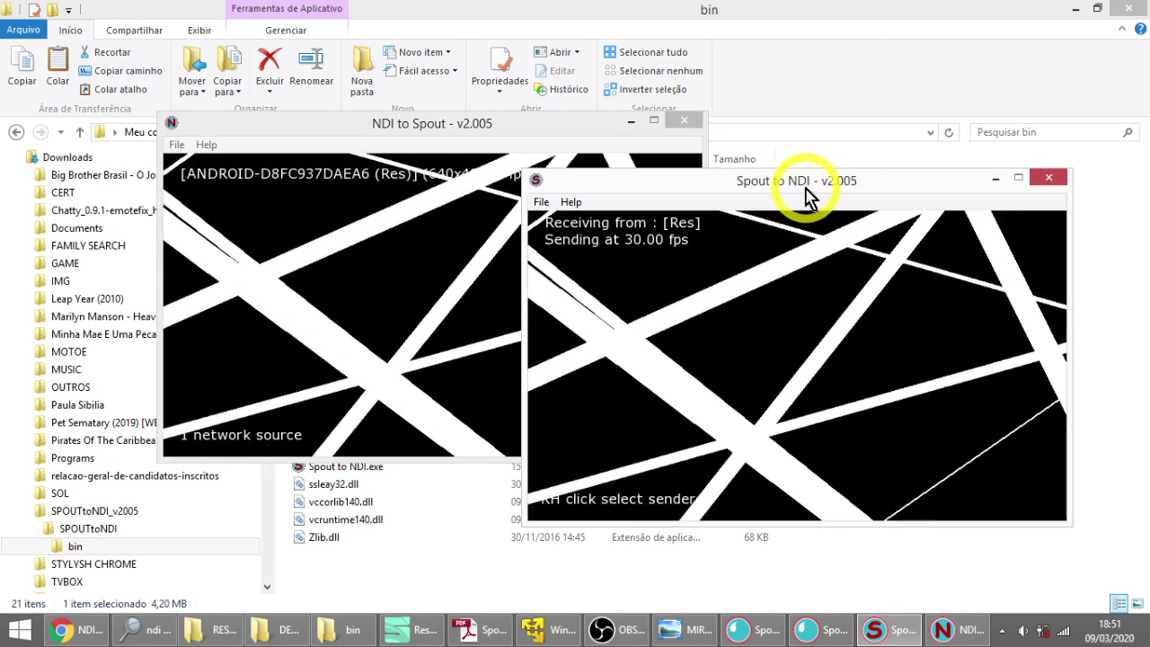
click(466, 132)
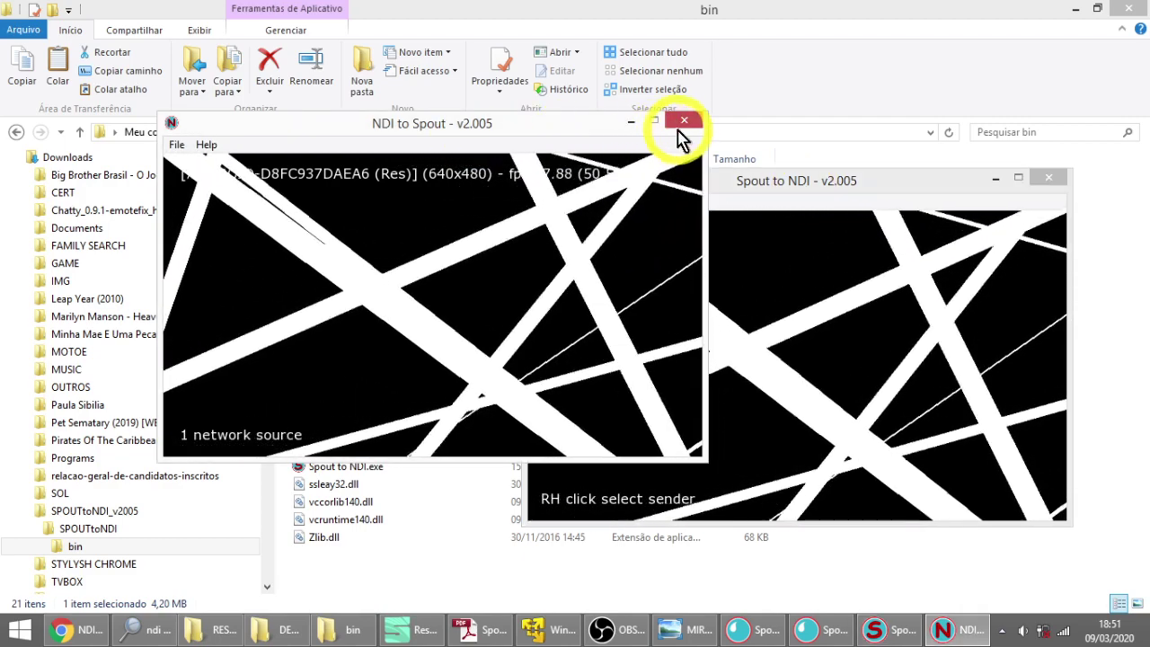
click(682, 126)
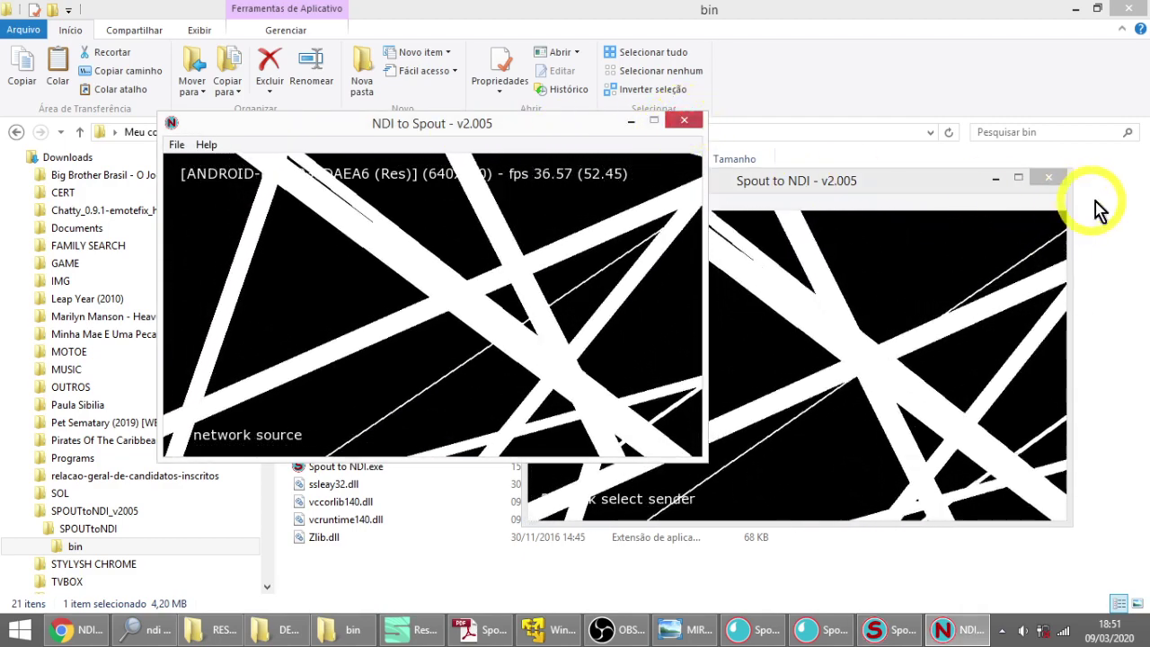
click(1049, 178)
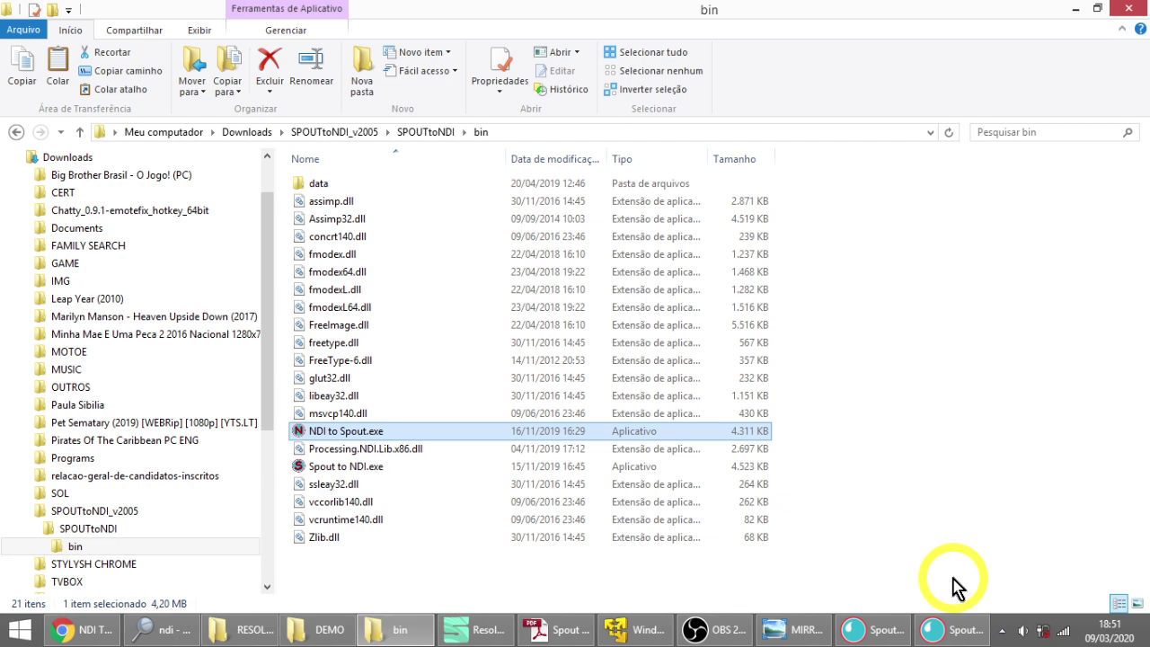
Switch to the Windows 10 virtual machine in VMware to view its desktop, and return to the bin folder.
click(650, 632)
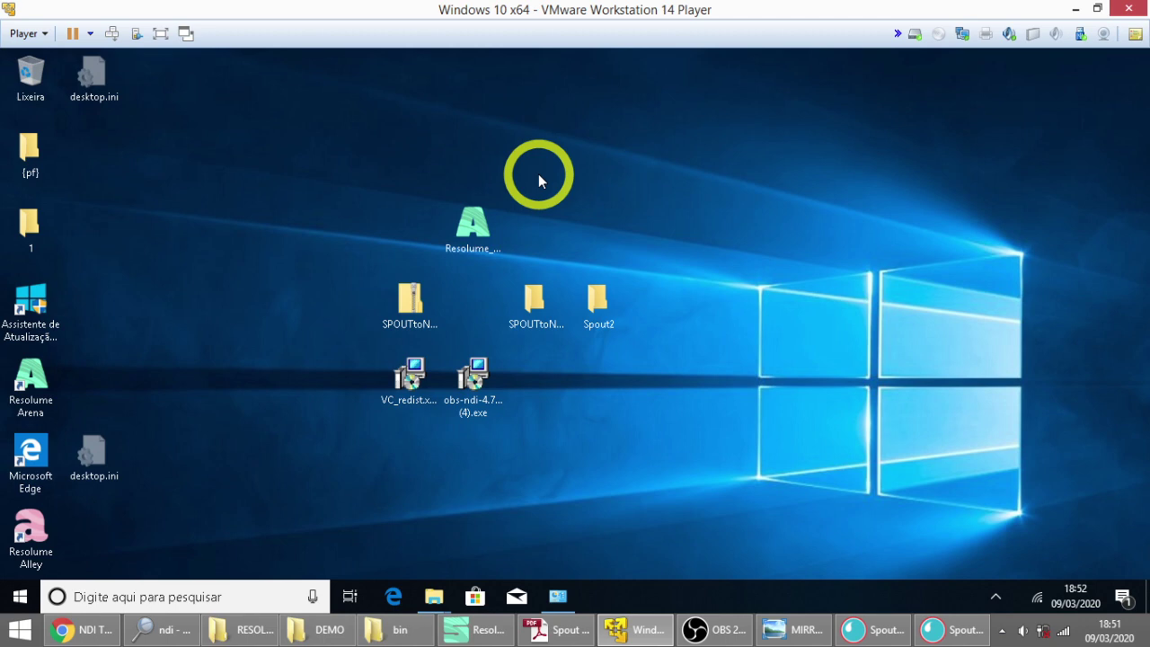
click(652, 631)
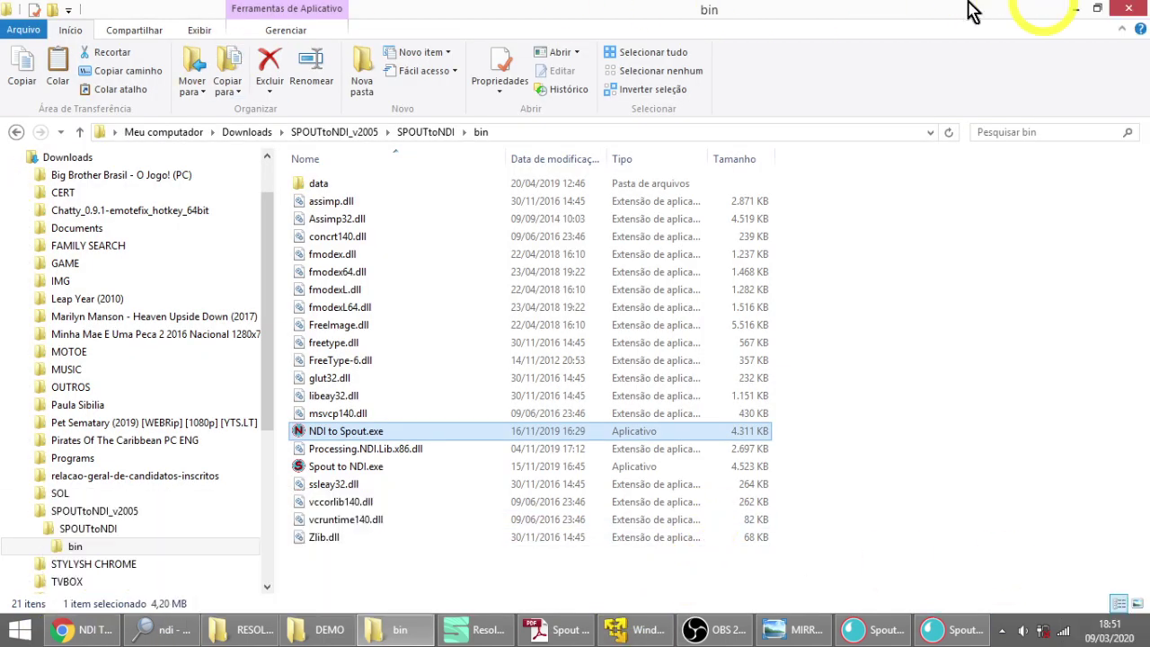
click(1069, 631)
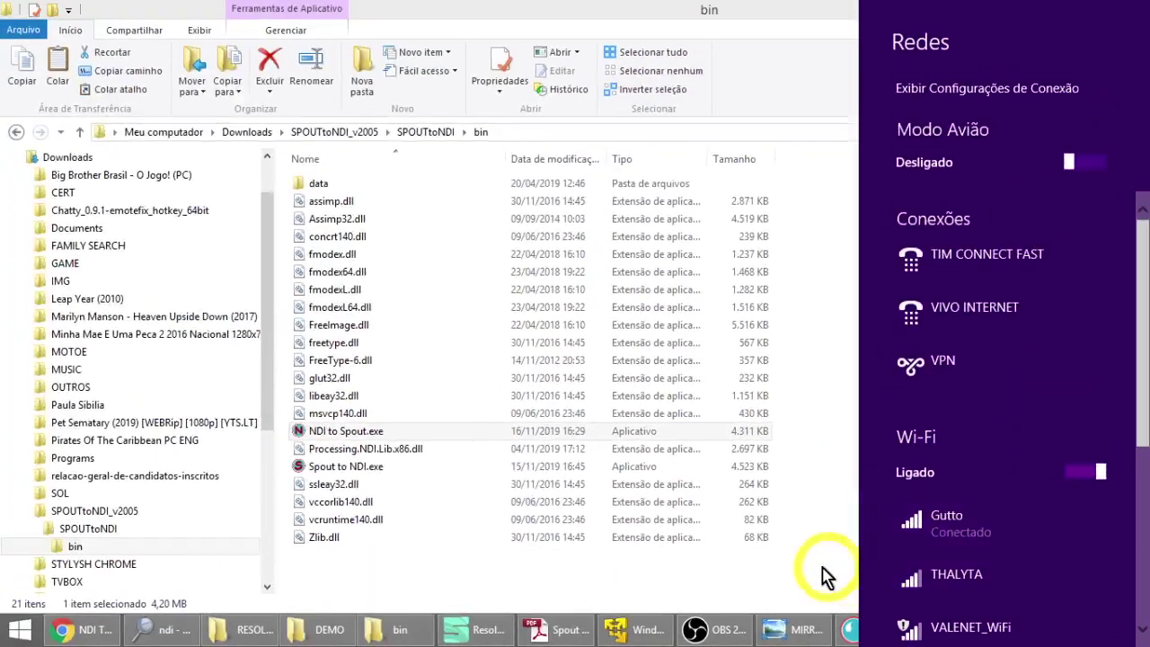
click(966, 600)
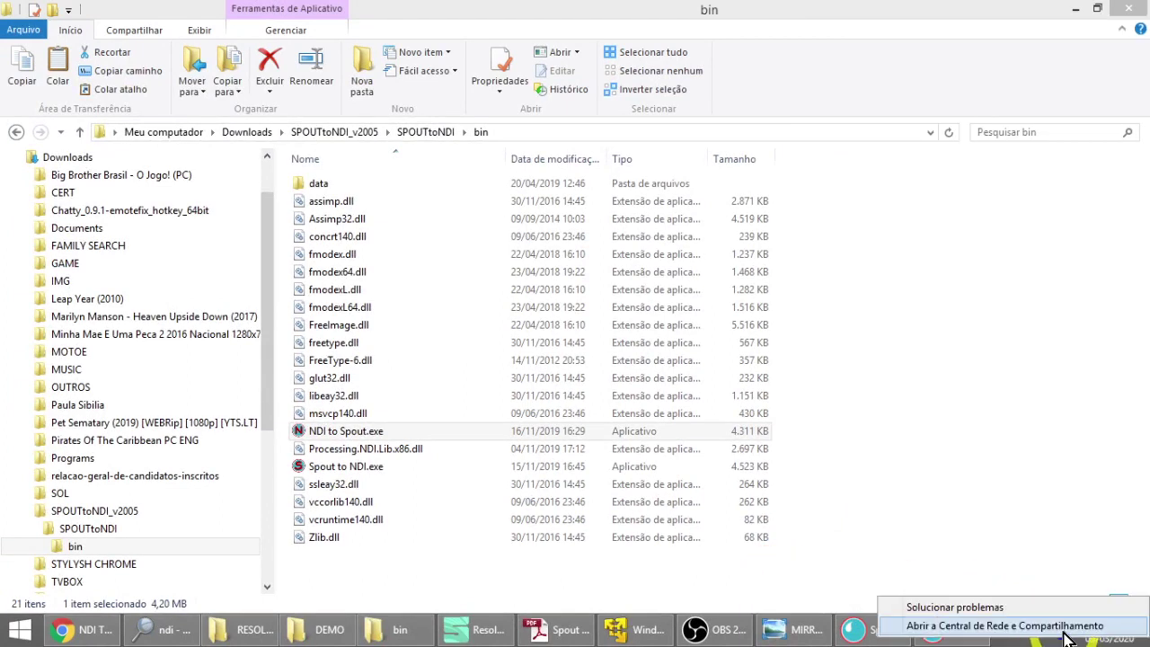
click(1102, 636)
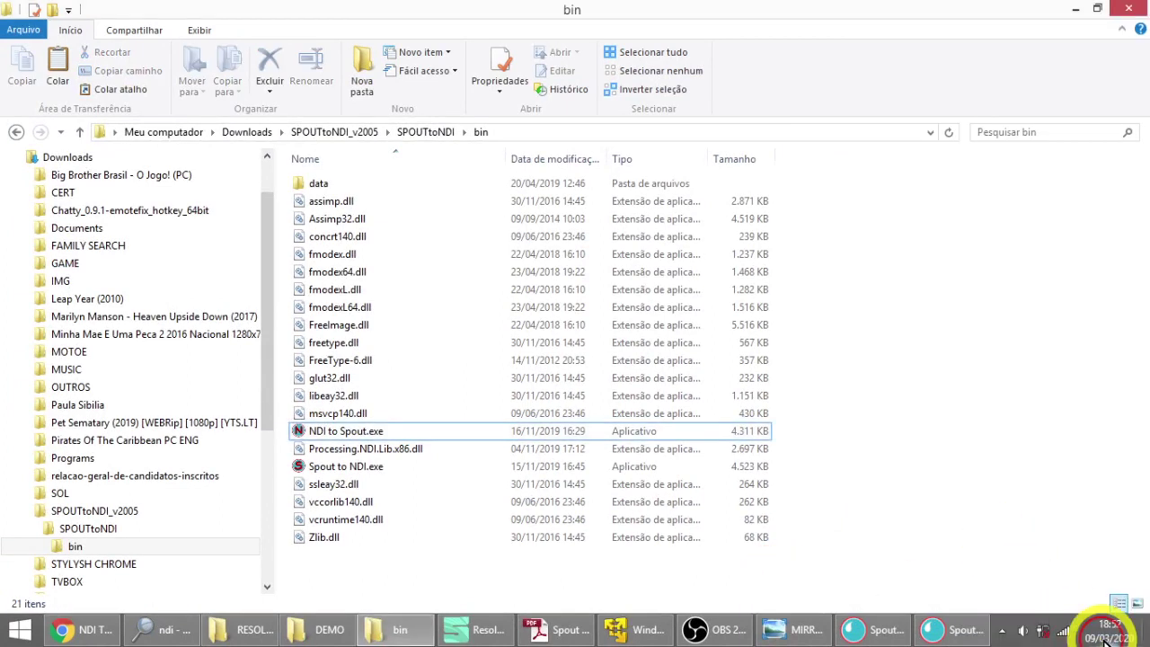
Examine the VMware, Ethernet and Wi-Fi adapters through the Network and Sharing Center's adapter settings, and close both network windows.
right_click(1067, 636)
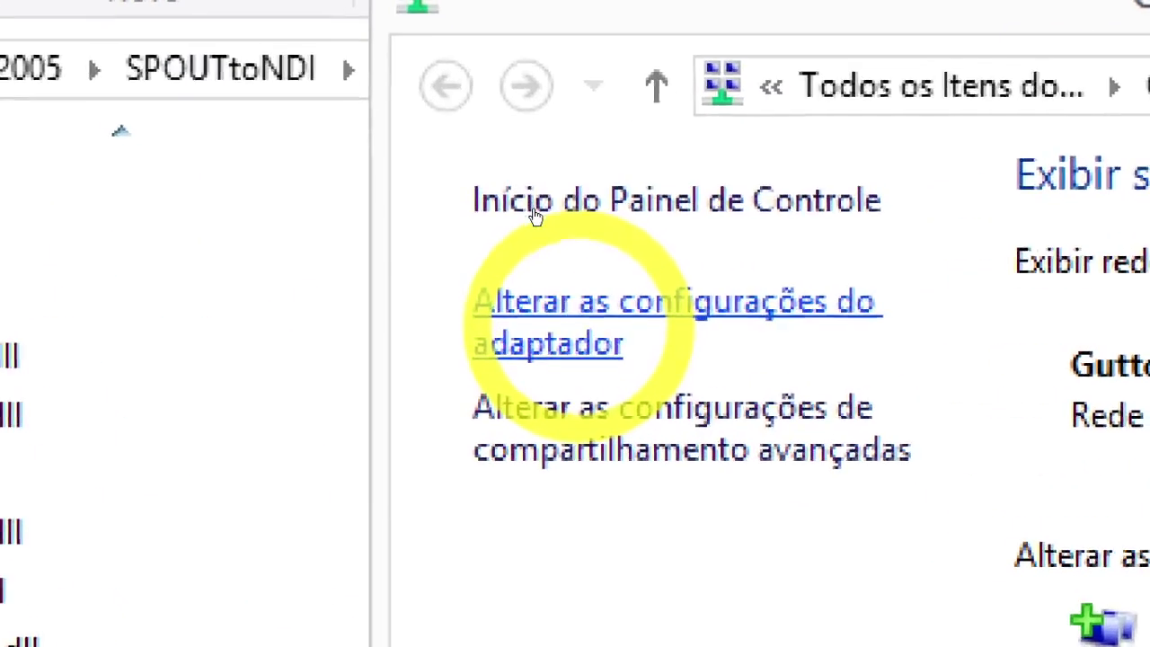
click(535, 212)
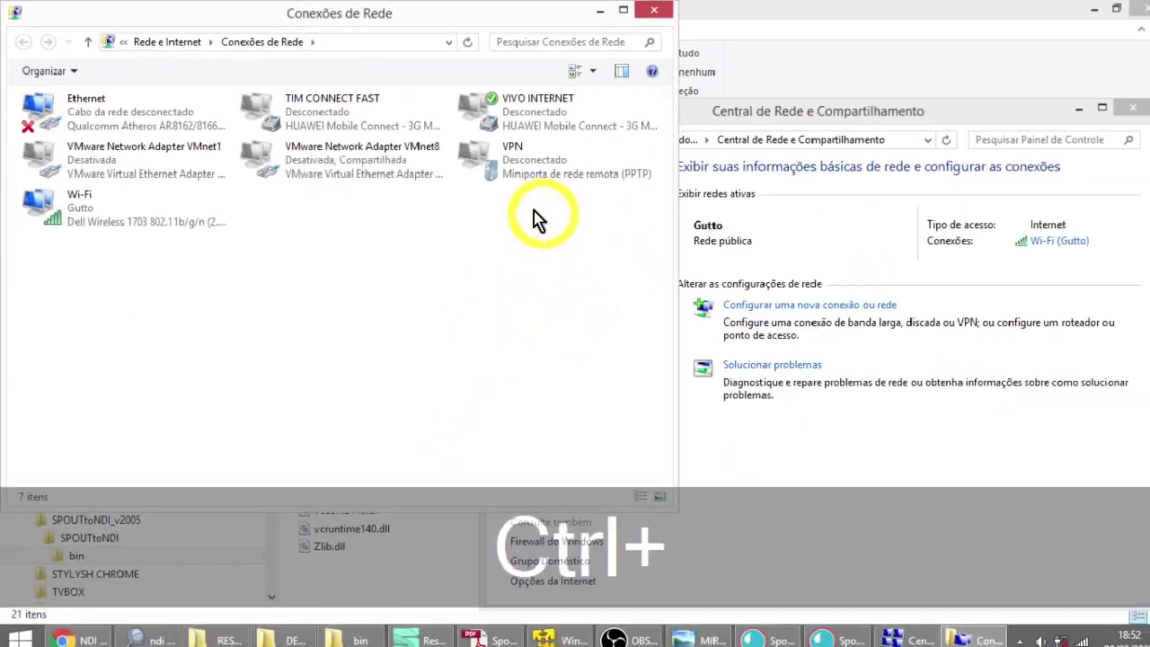
click(257, 179)
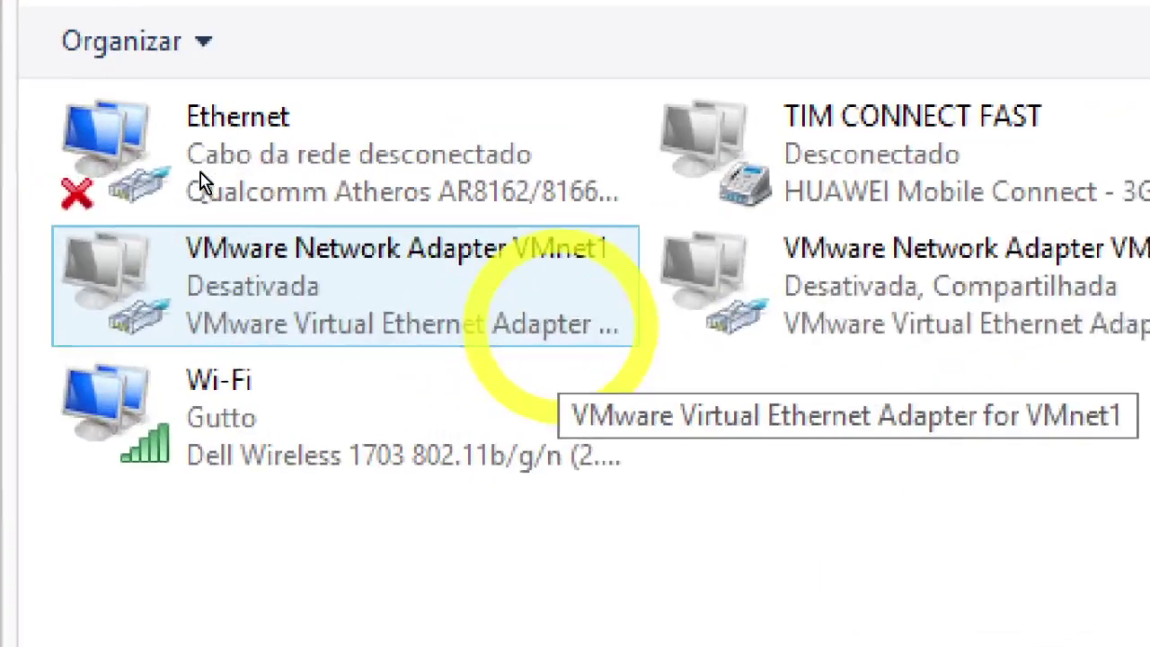
click(202, 180)
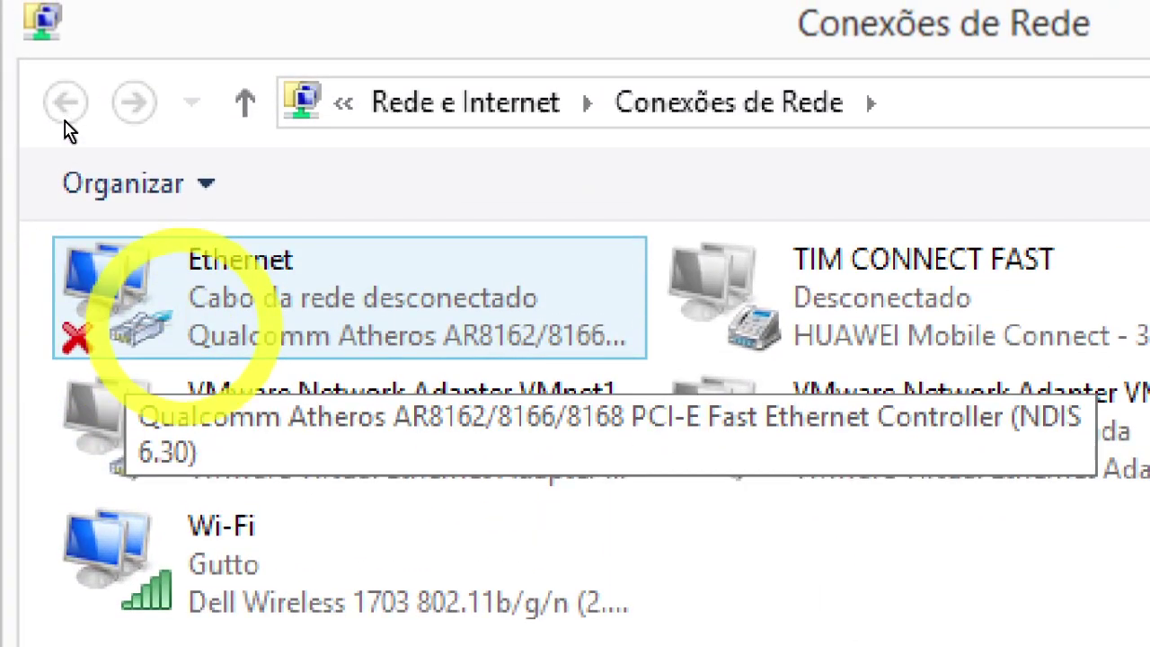
click(257, 574)
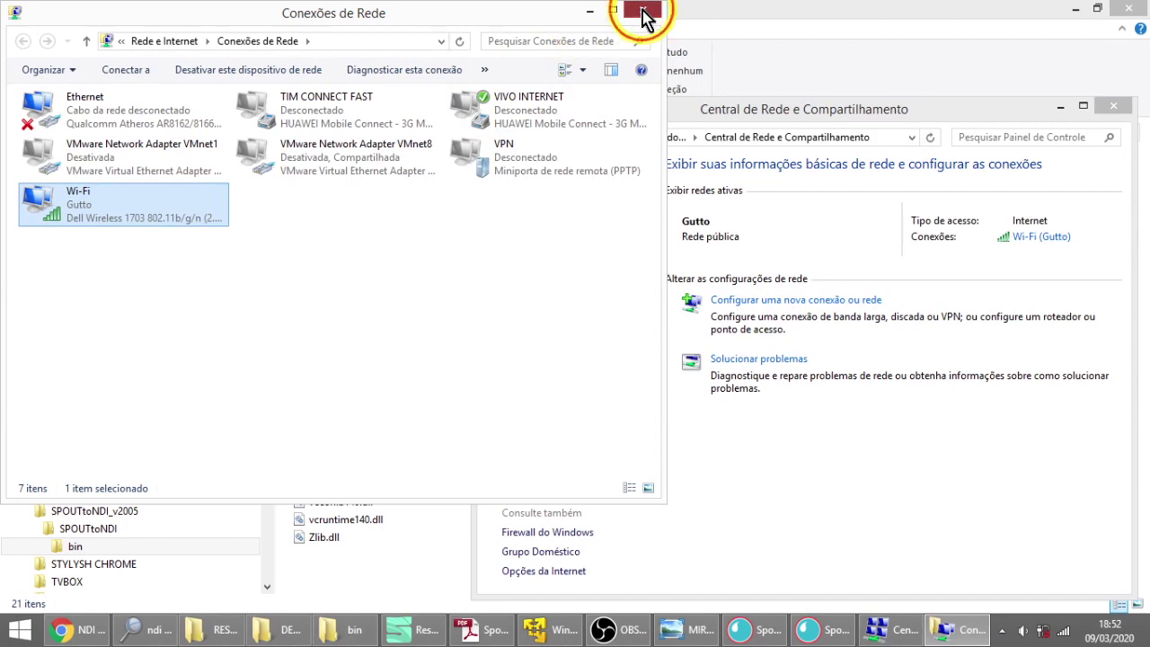
click(643, 14)
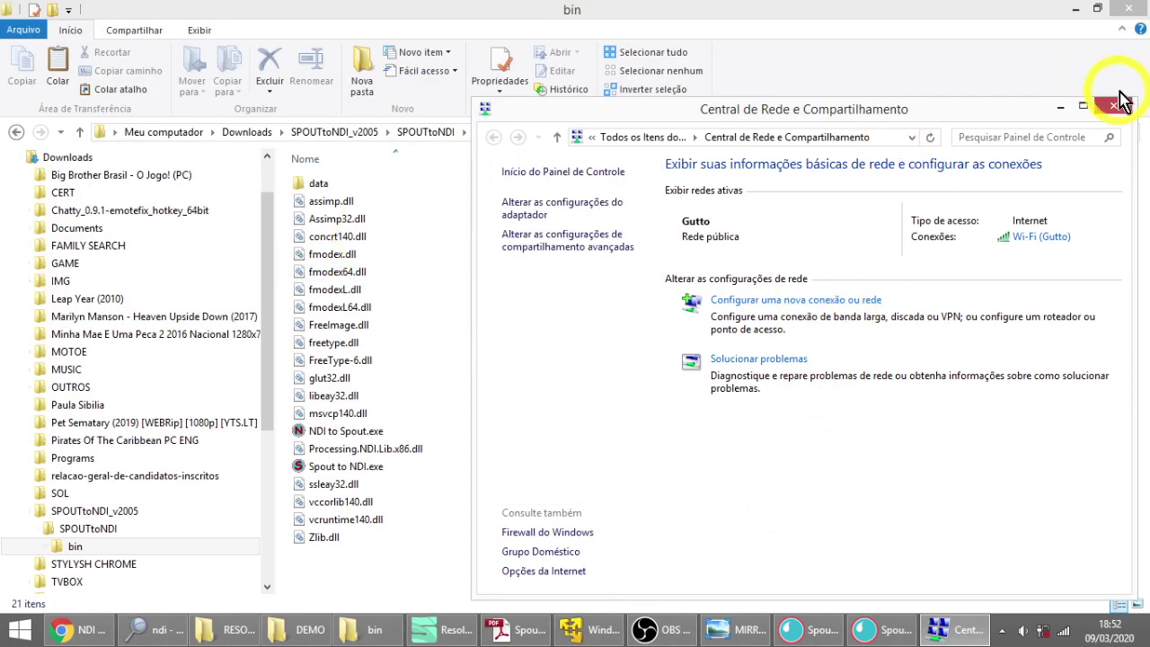
click(1117, 106)
Switch to the Windows 10 virtual machine and compare its network connection status with the host computer's.
click(655, 629)
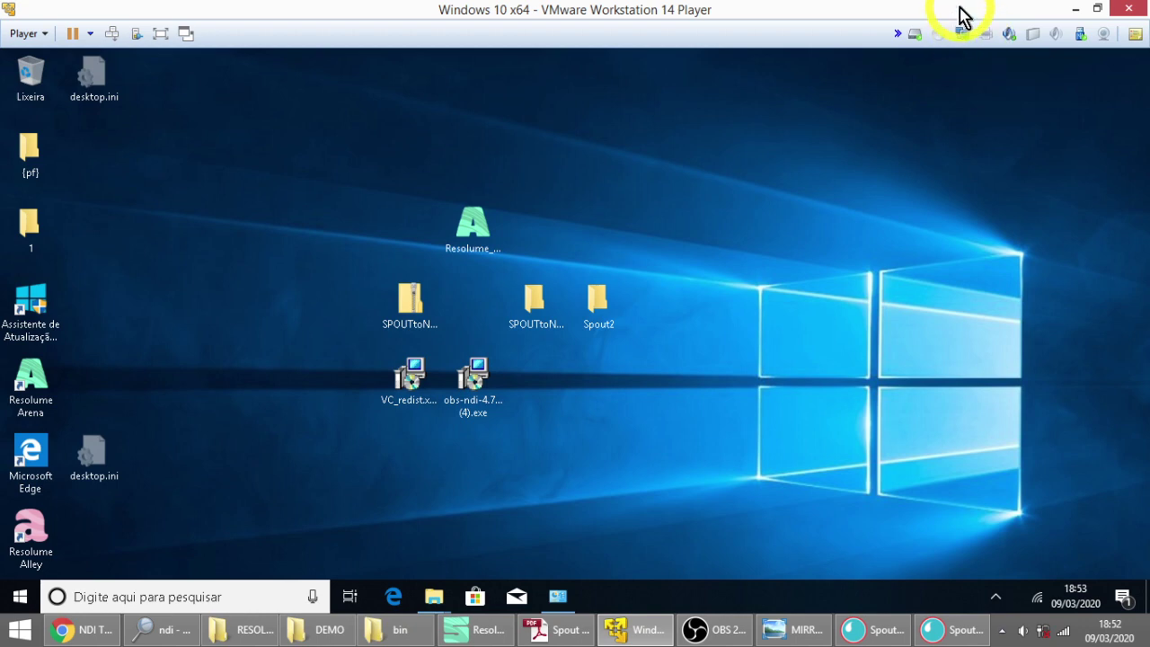
click(1002, 629)
key(ctrl)
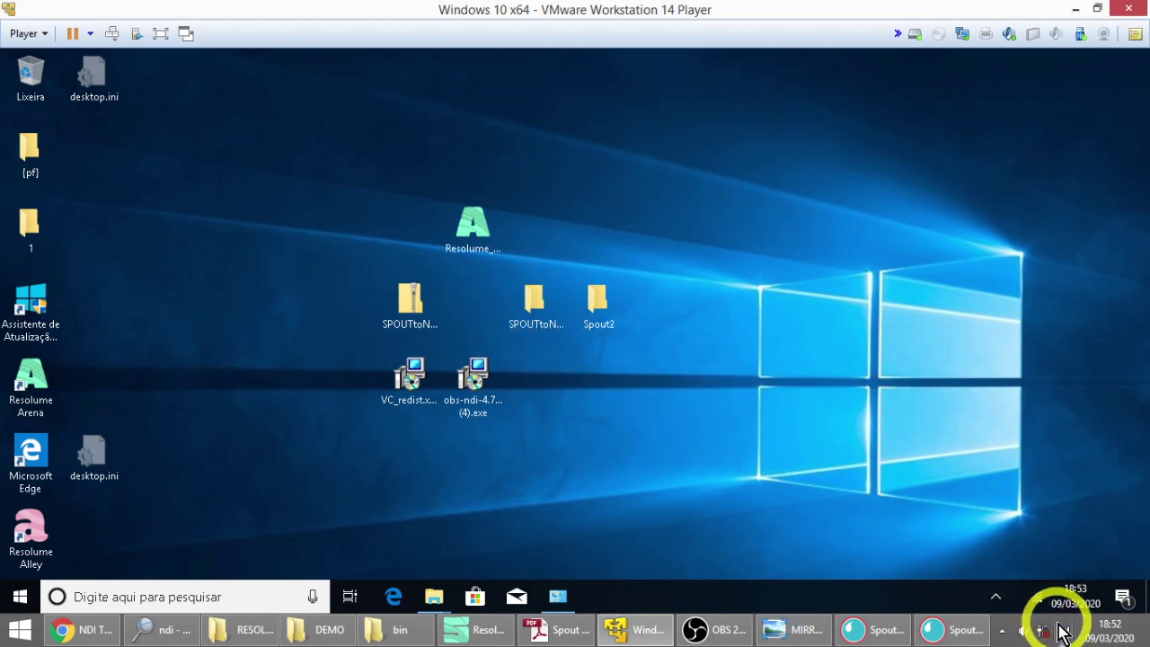
mouse_move(1042, 609)
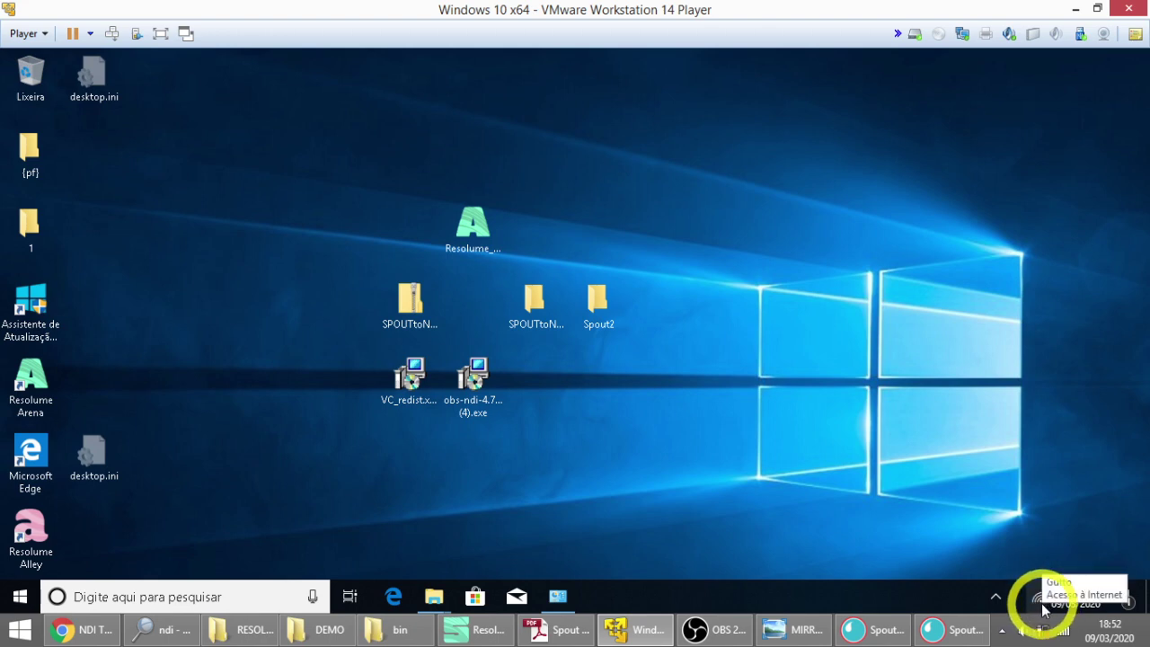
click(1002, 629)
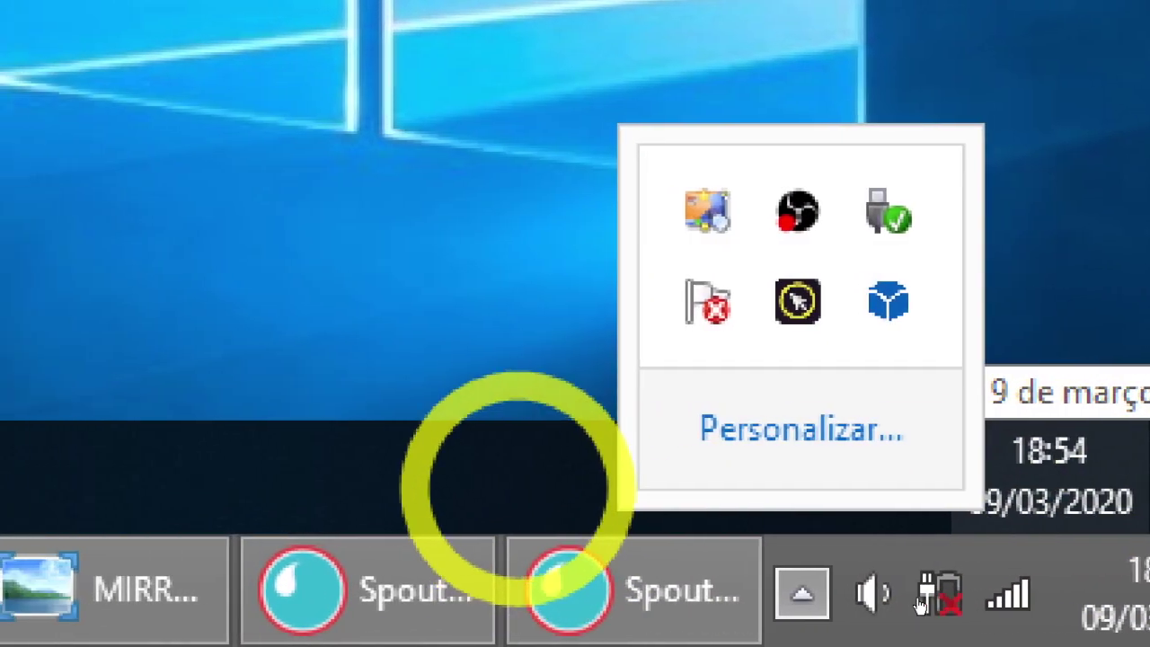
click(290, 487)
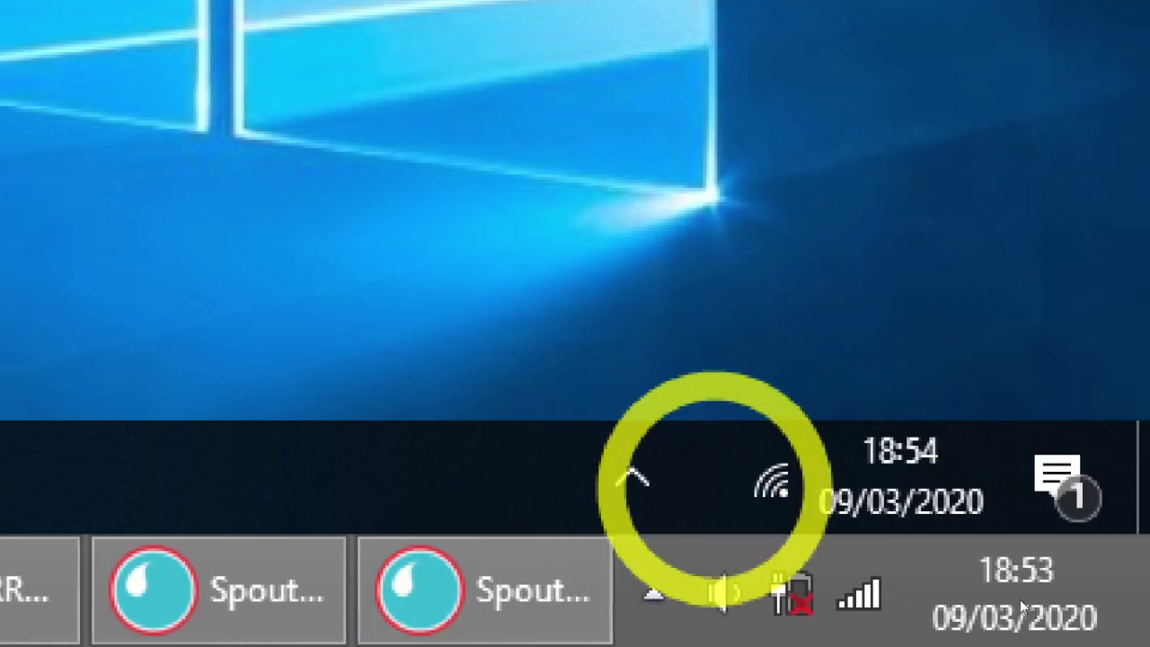
Examine the notification area icons of the host and the virtual machine, and open the virtual machine's list of Wi-Fi networks.
click(653, 593)
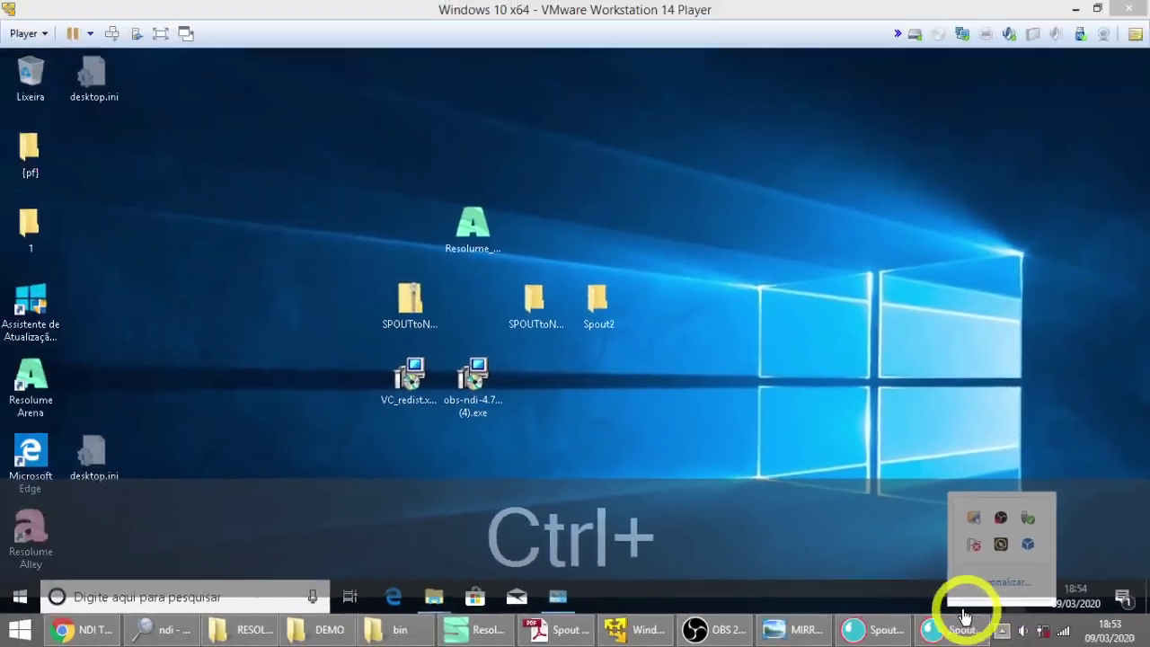
click(718, 631)
click(718, 630)
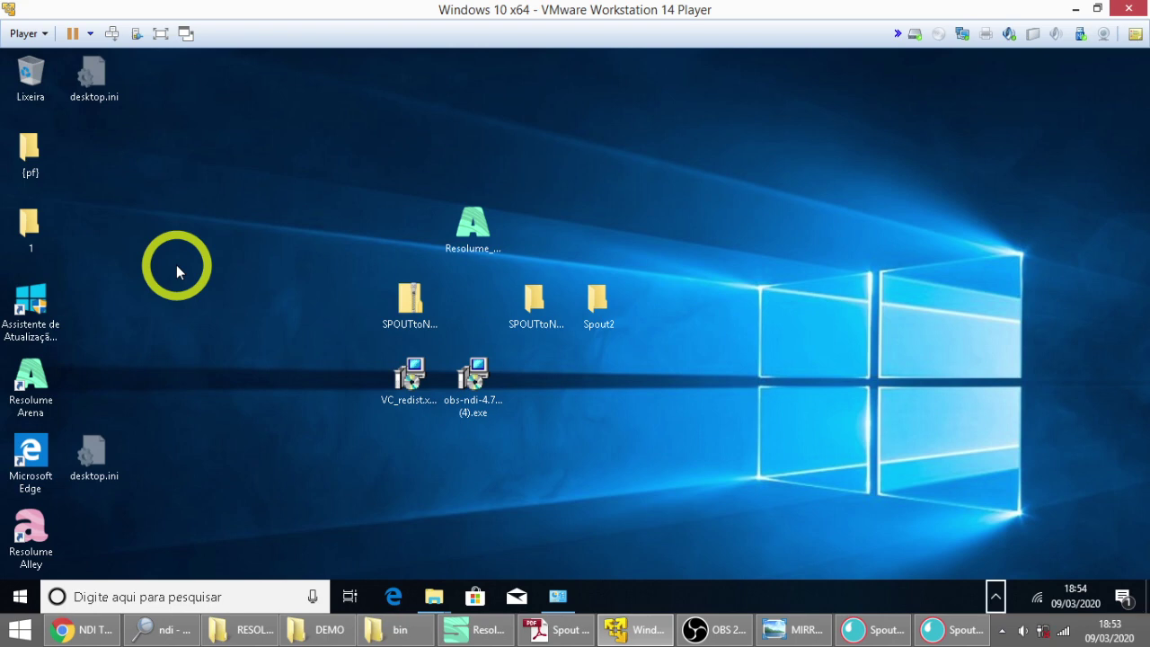
right_click(1122, 597)
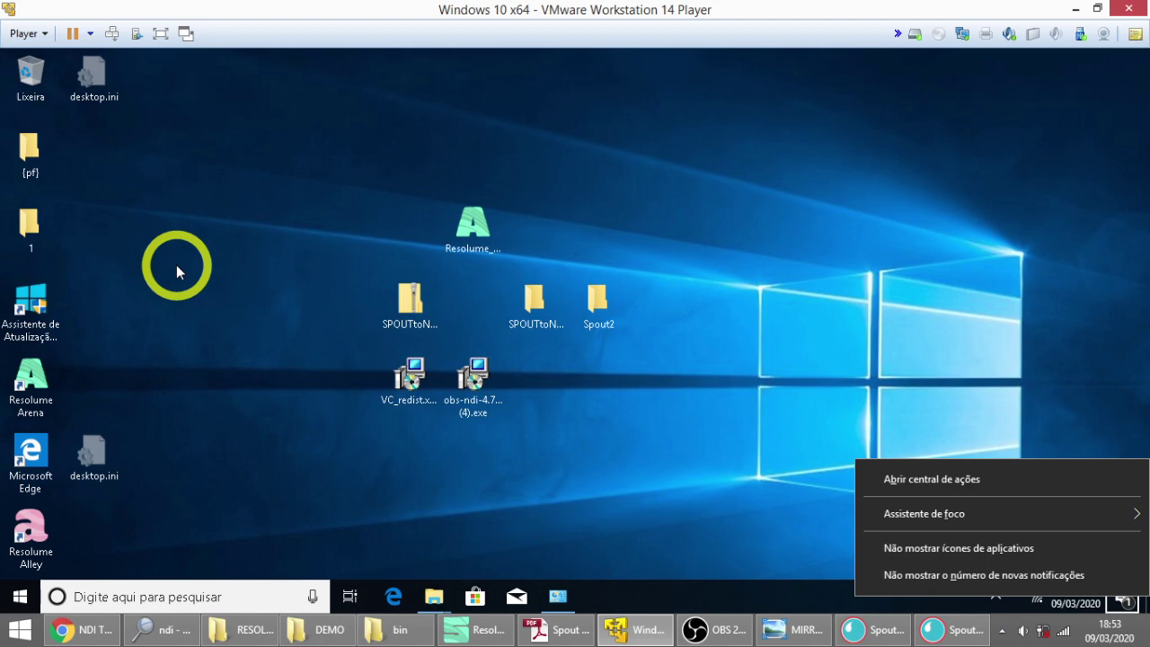
key(Escape)
right_click(1123, 597)
key(Escape)
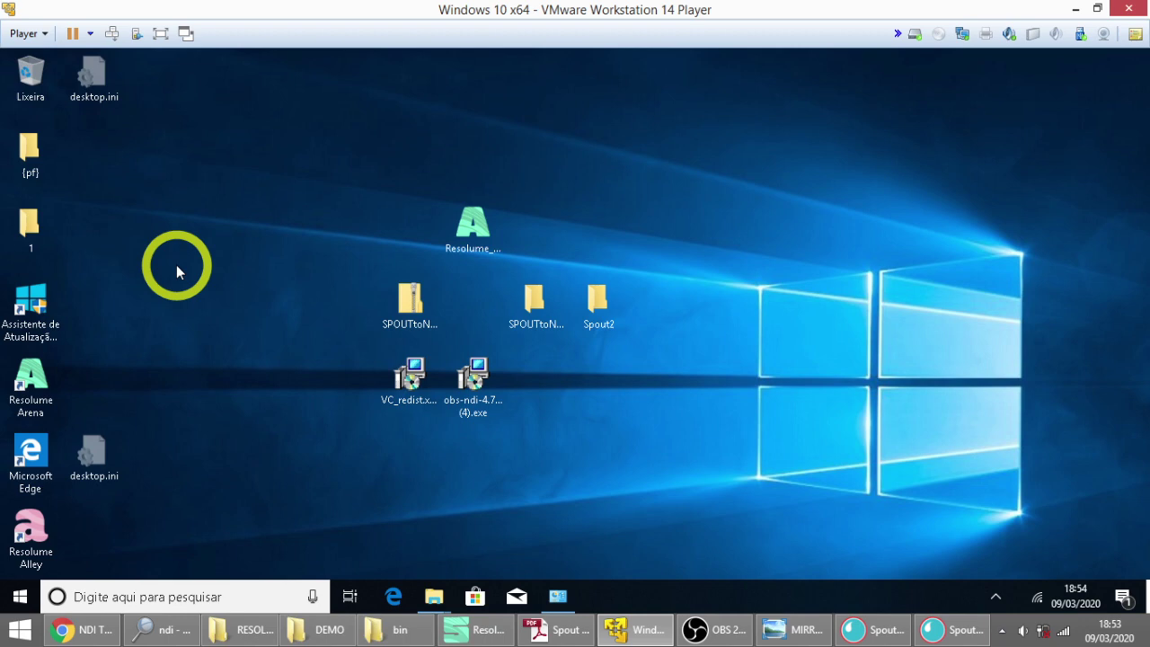
click(995, 596)
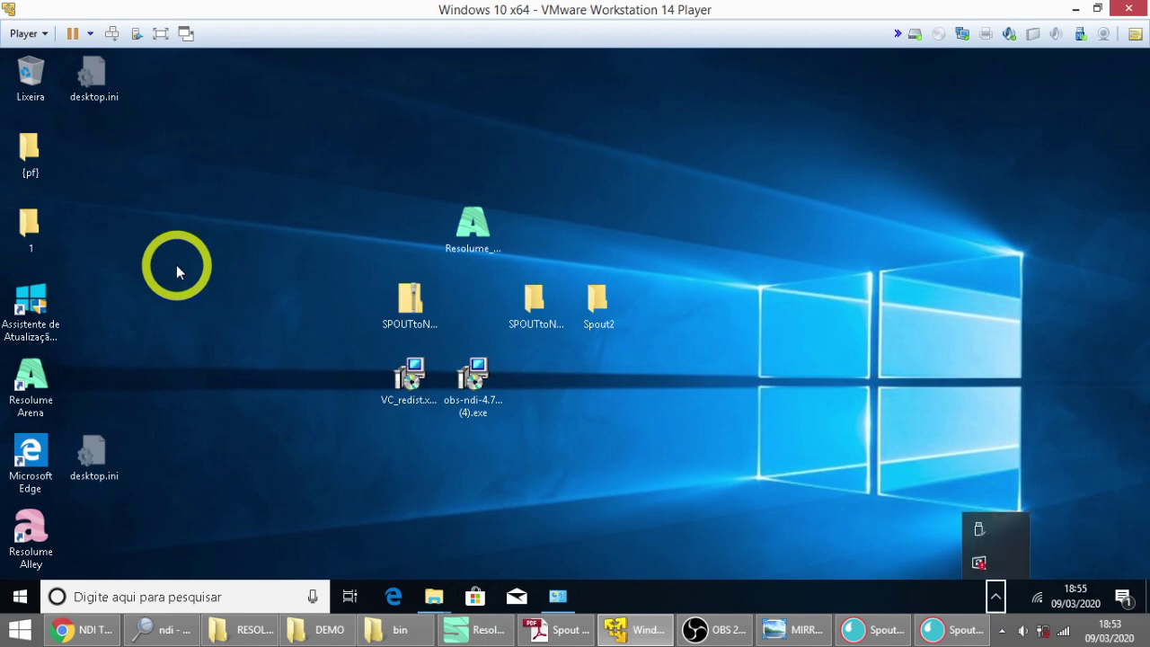
click(1036, 597)
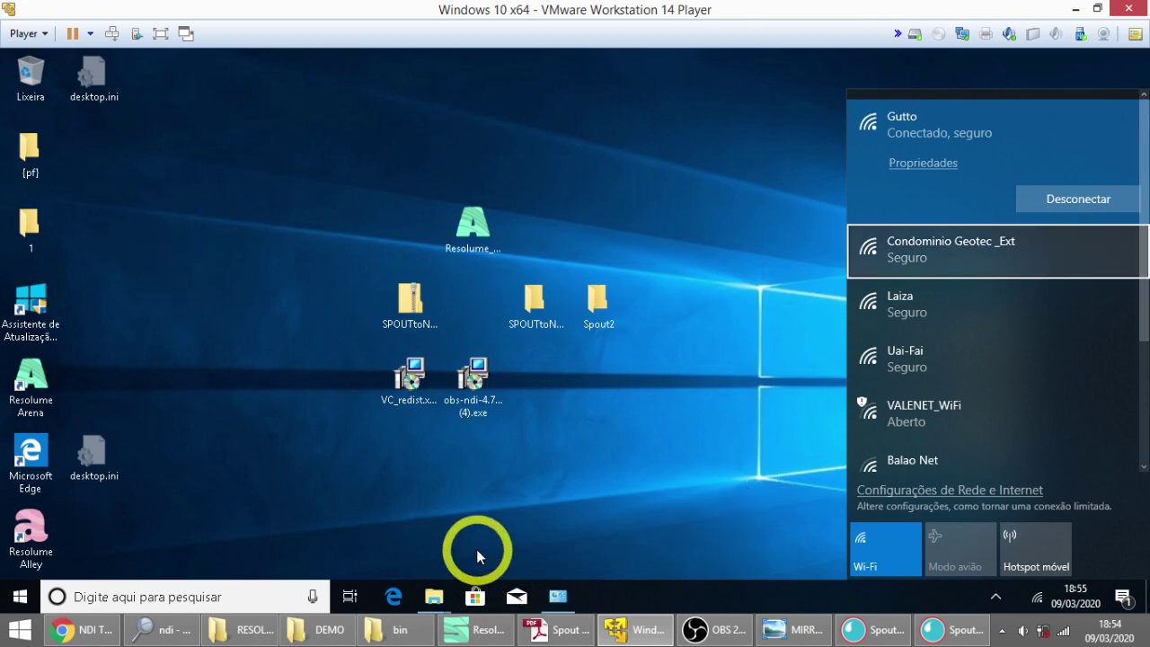
Examine the removable devices that VMware Player offers the virtual machine, including the Atheros, Realtek and Microdia USB devices.
click(24, 33)
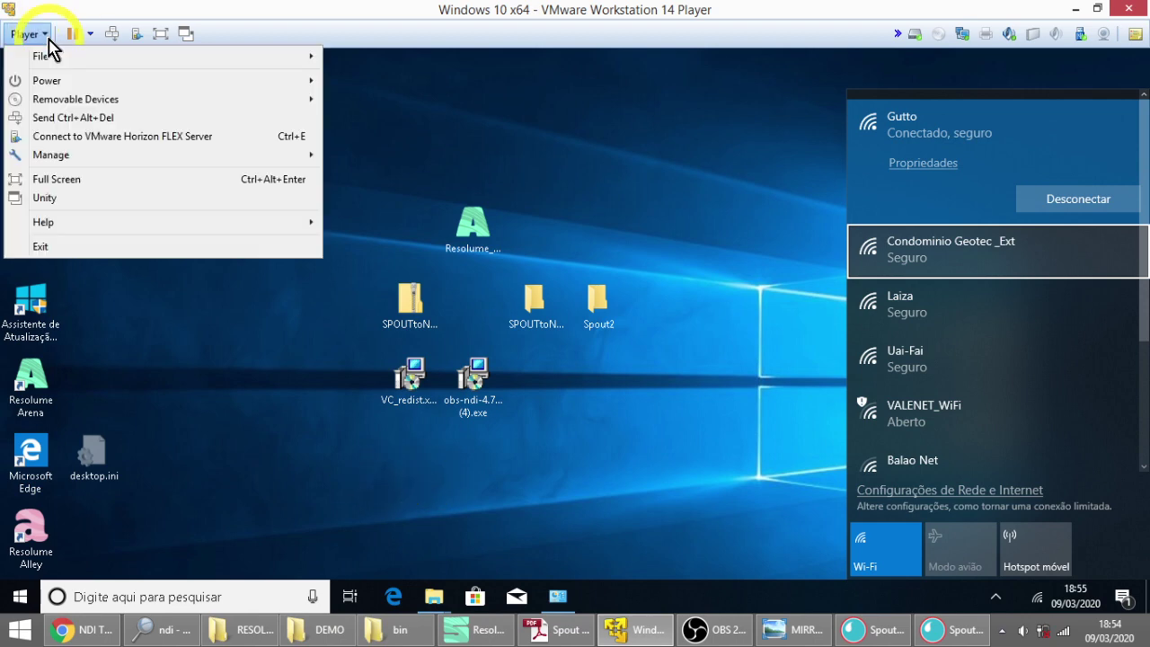
mouse_move(133, 103)
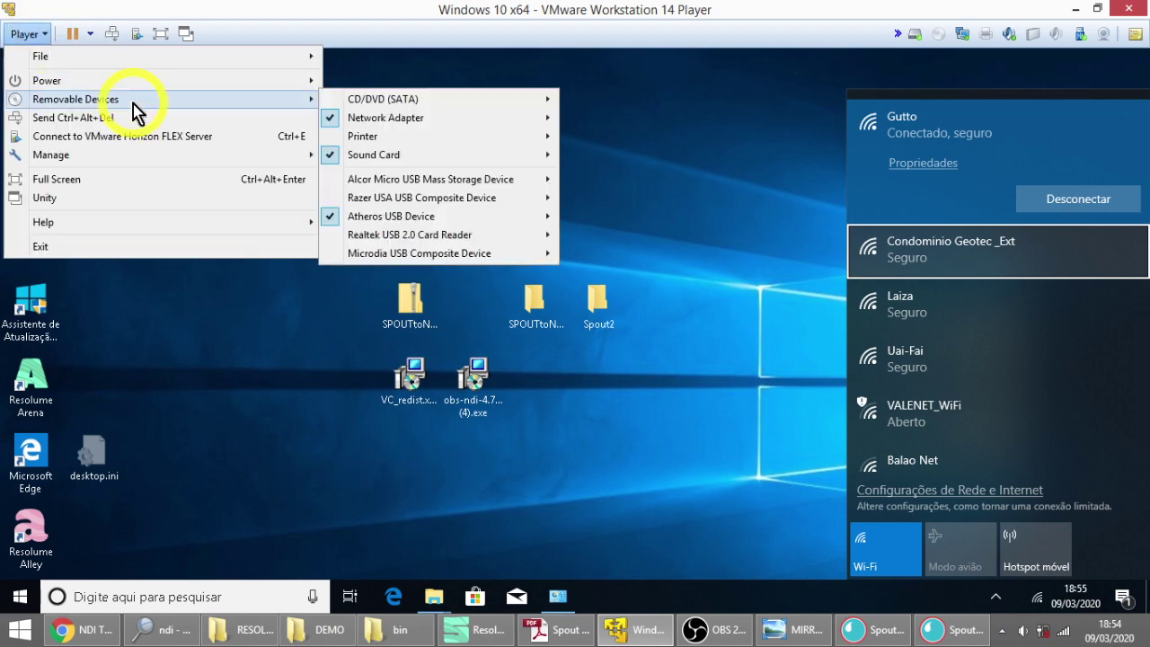
click(265, 355)
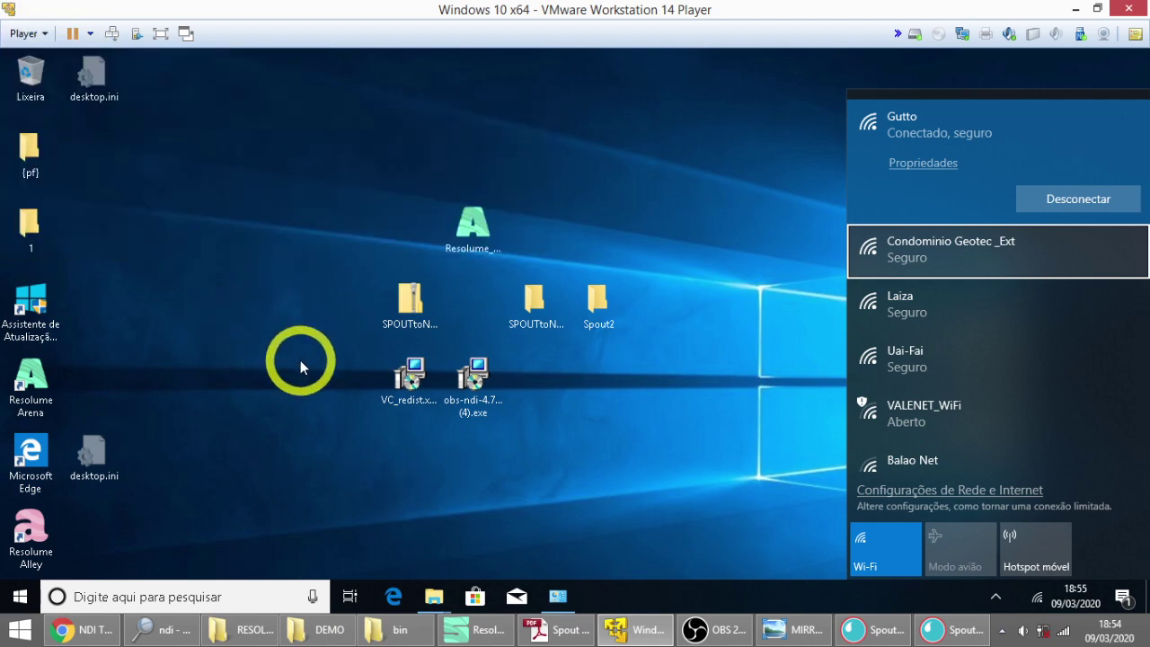
click(739, 630)
click(738, 624)
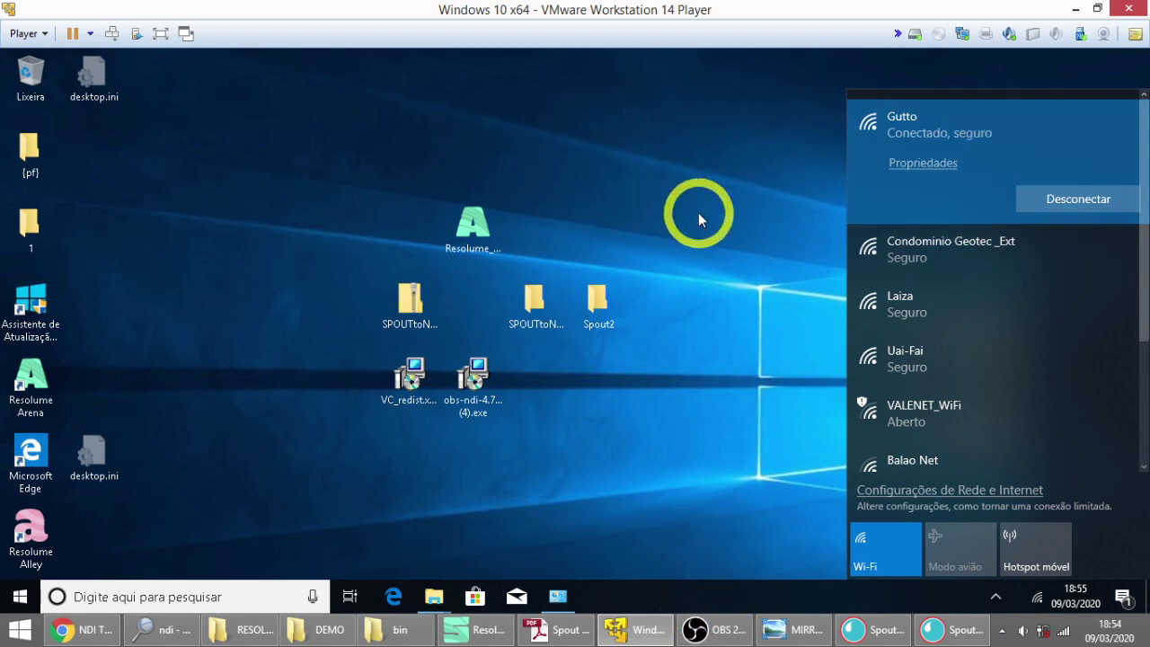
click(36, 33)
mouse_move(113, 97)
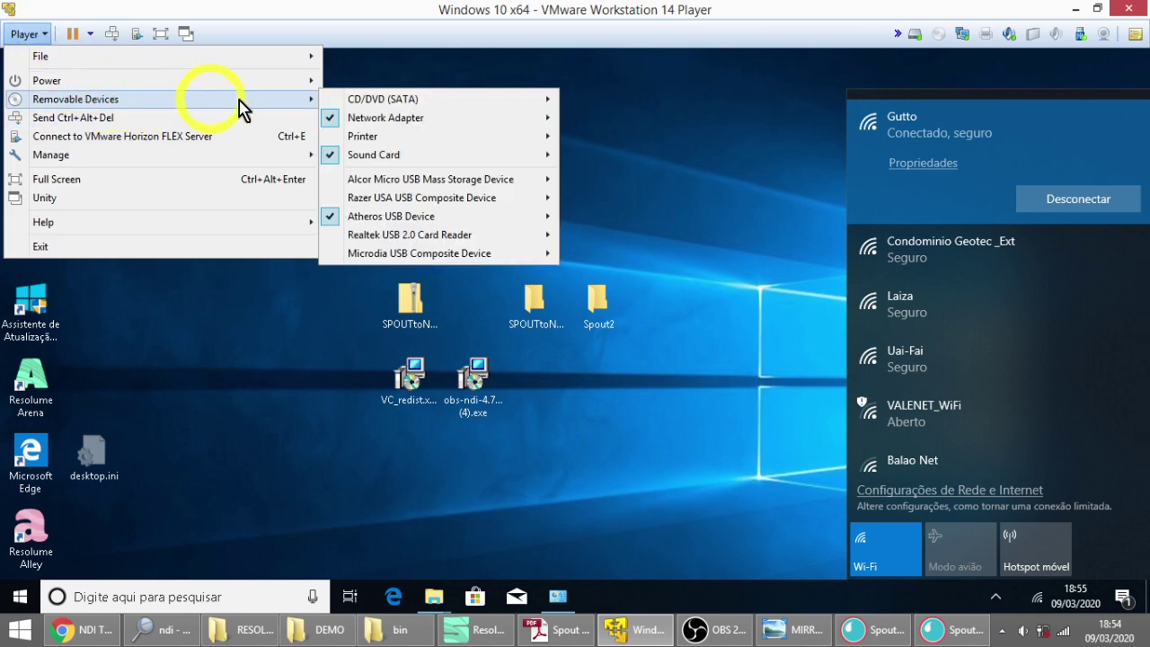
mouse_move(505, 186)
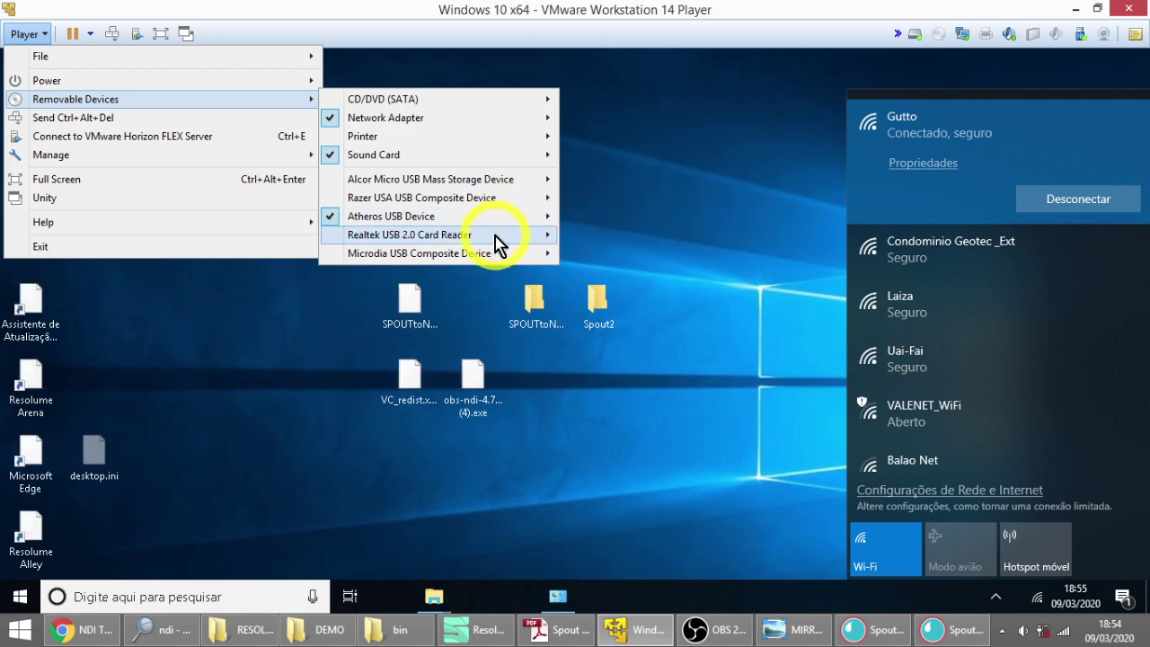
mouse_move(495, 232)
mouse_move(493, 257)
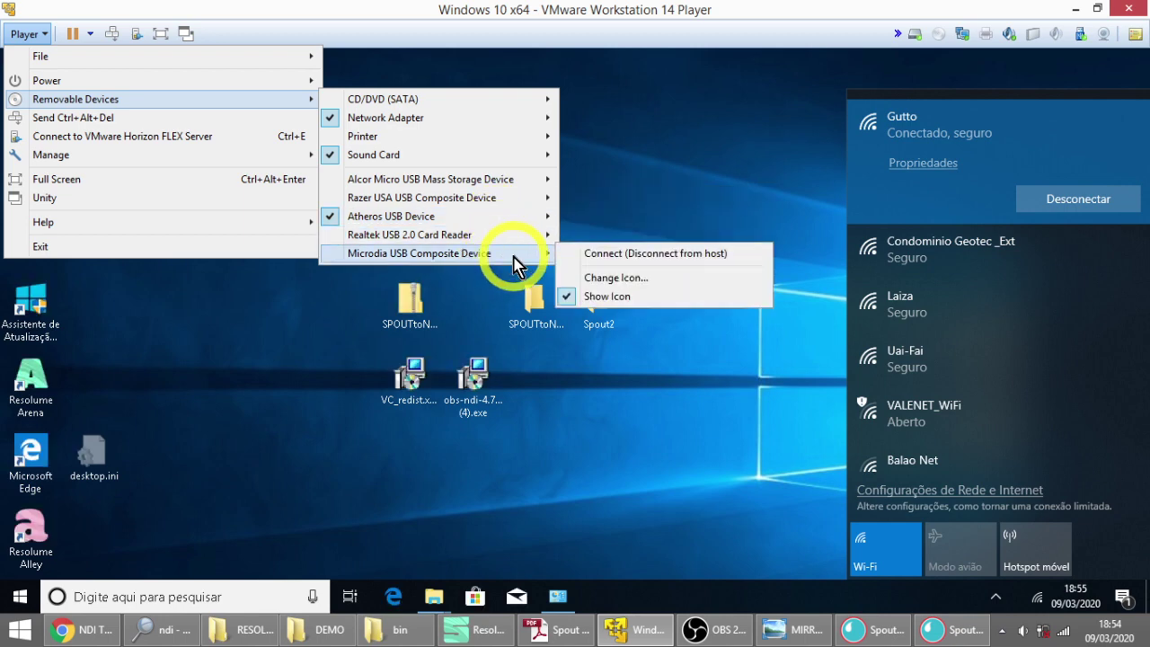
mouse_move(127, 160)
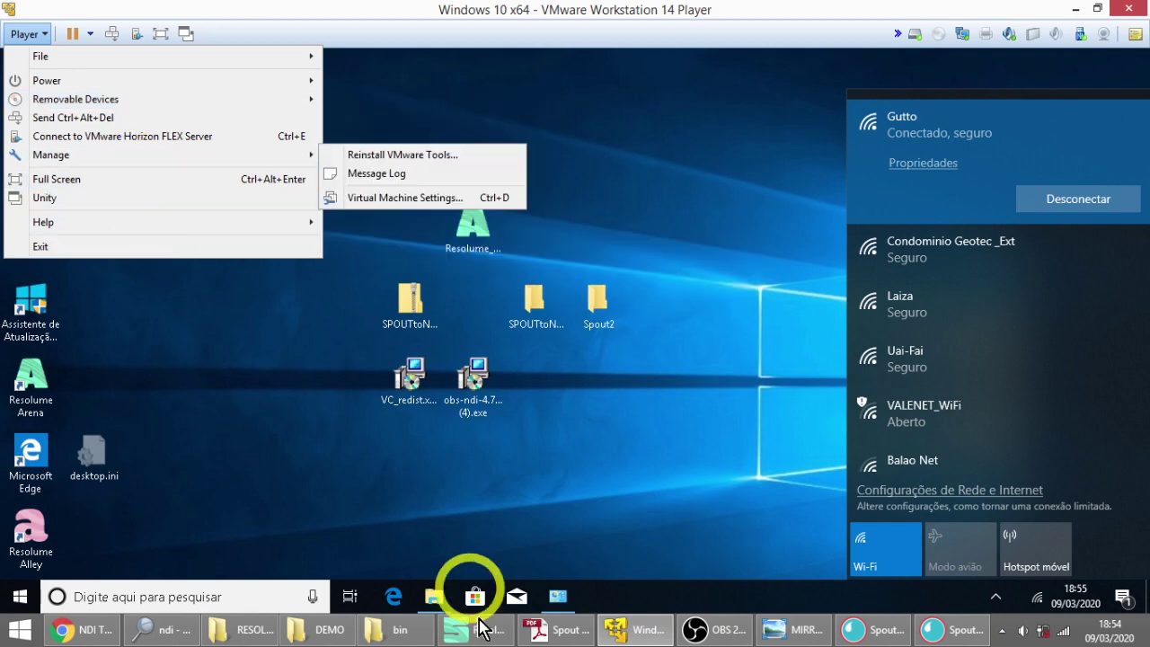
click(710, 629)
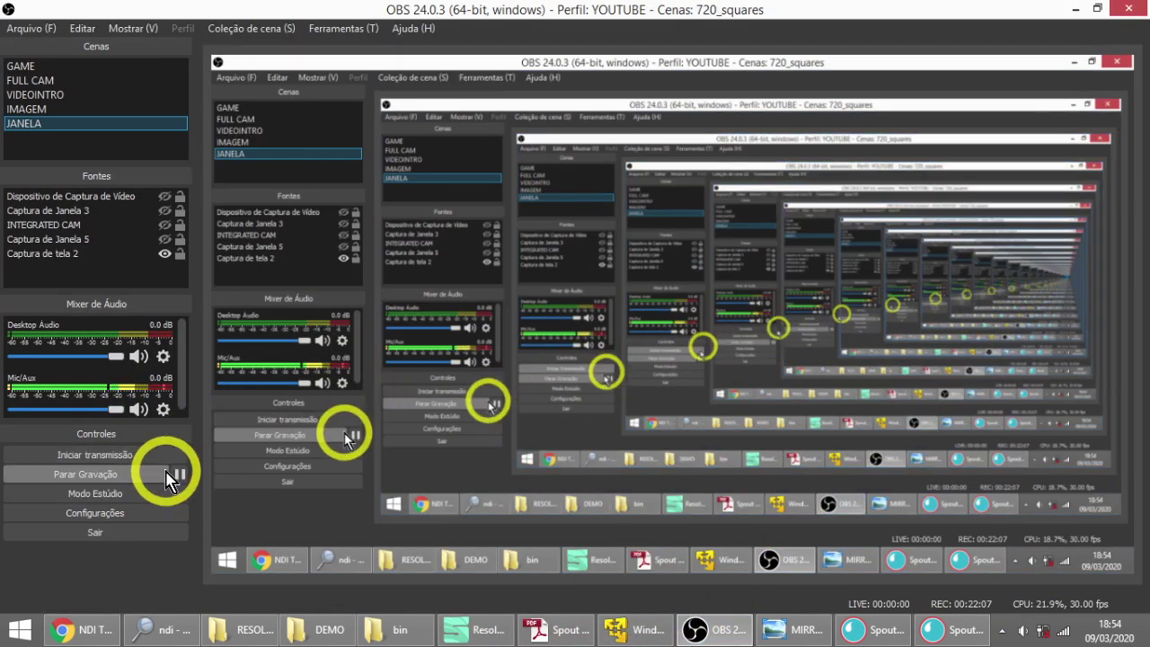
click(465, 492)
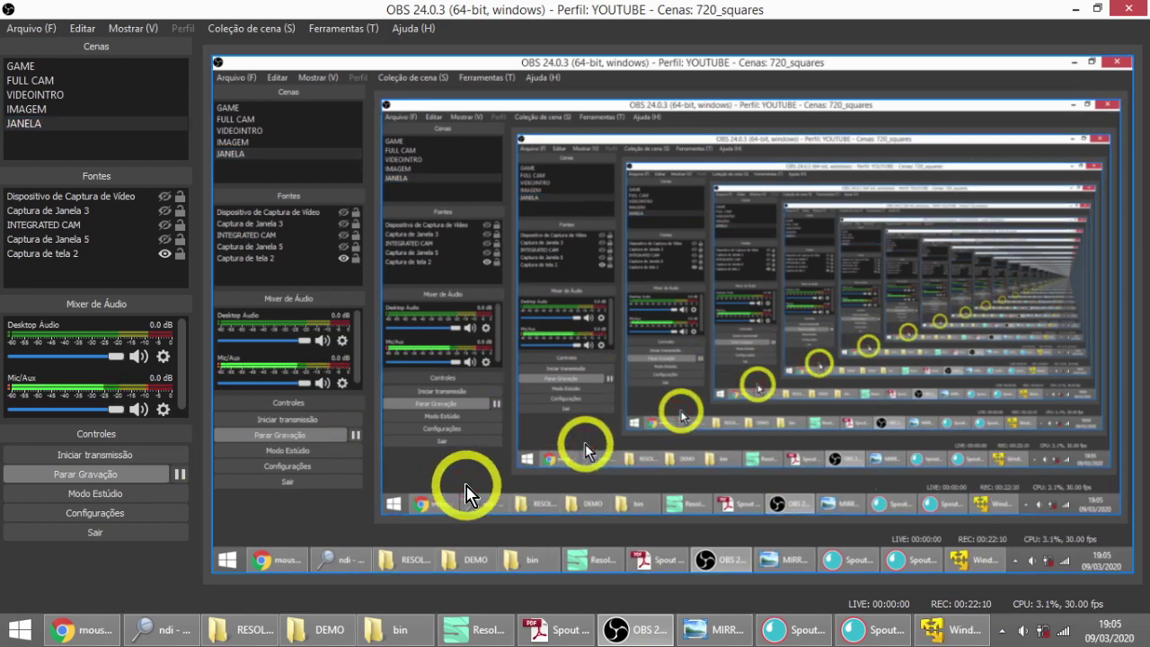
scroll(1097, 602, up, 5)
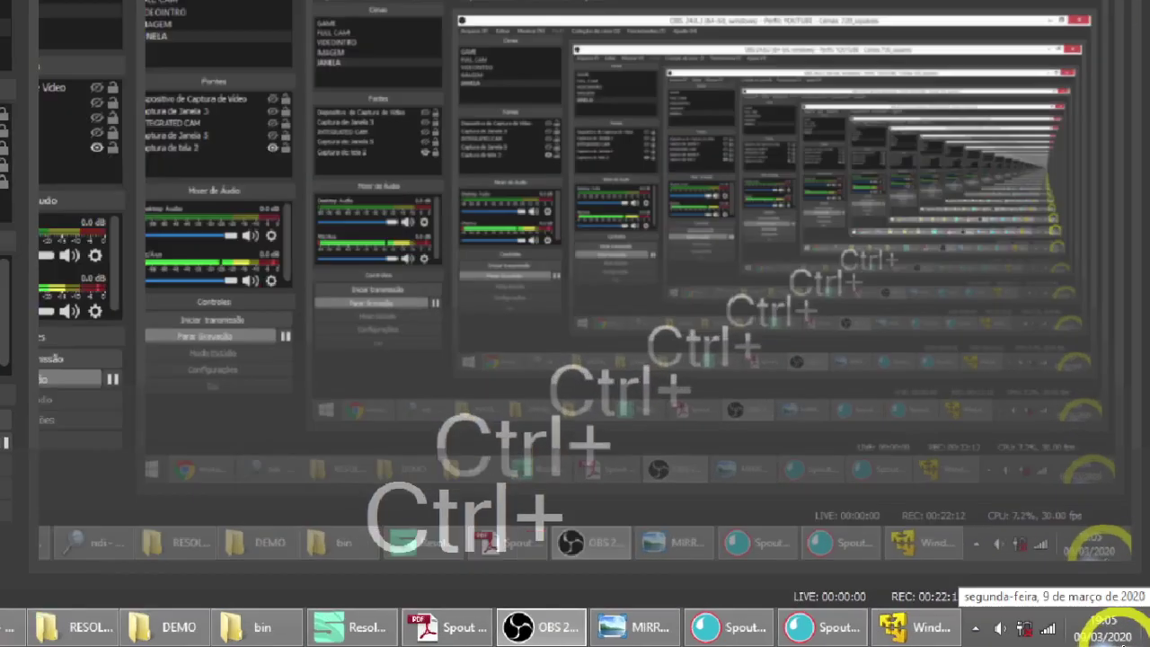
scroll(1114, 629, down, 5)
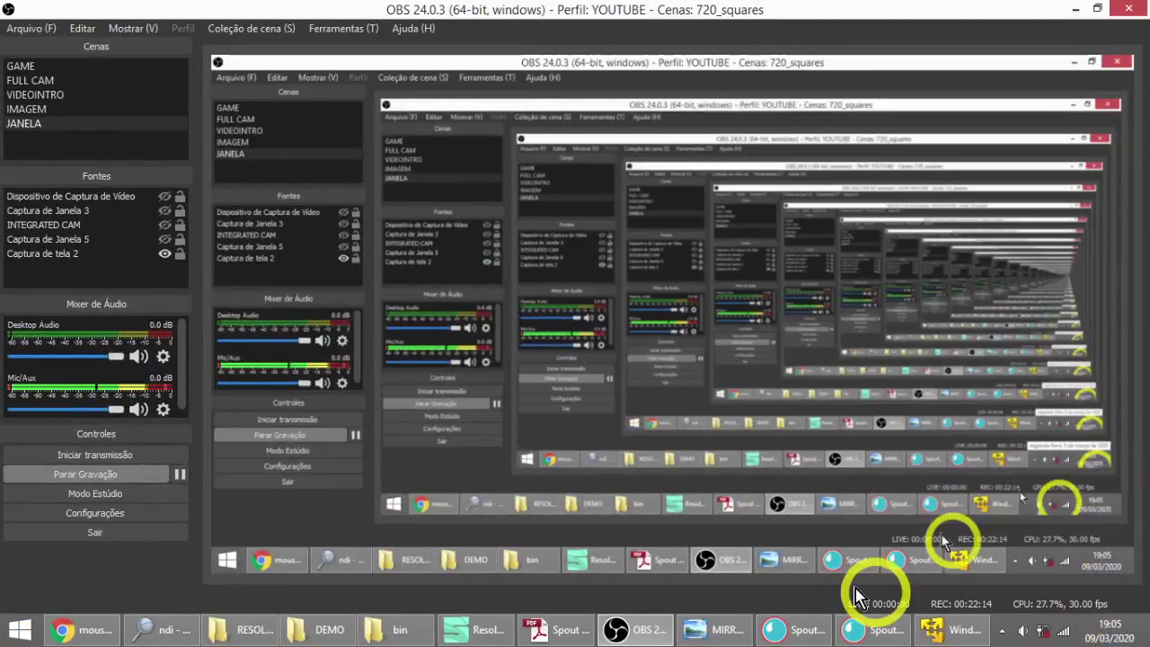
Switch to Chrome, close the VMware solution and OBS forum mouse-issues pages, and minimize the browser to return to the virtual machine.
click(982, 639)
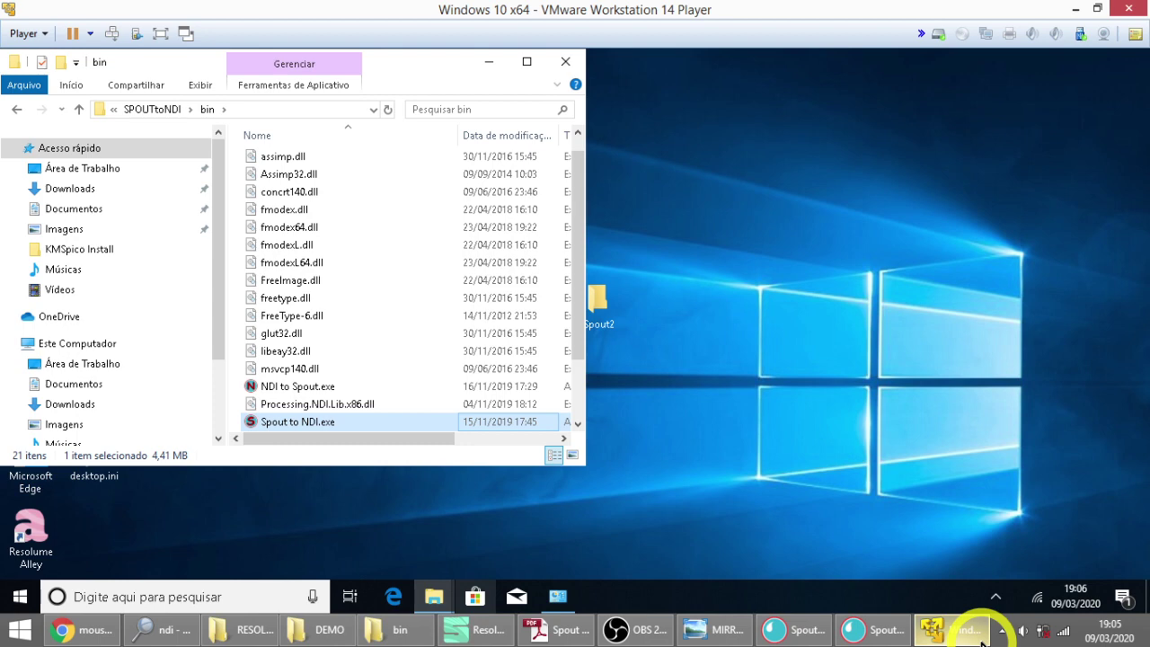
click(85, 630)
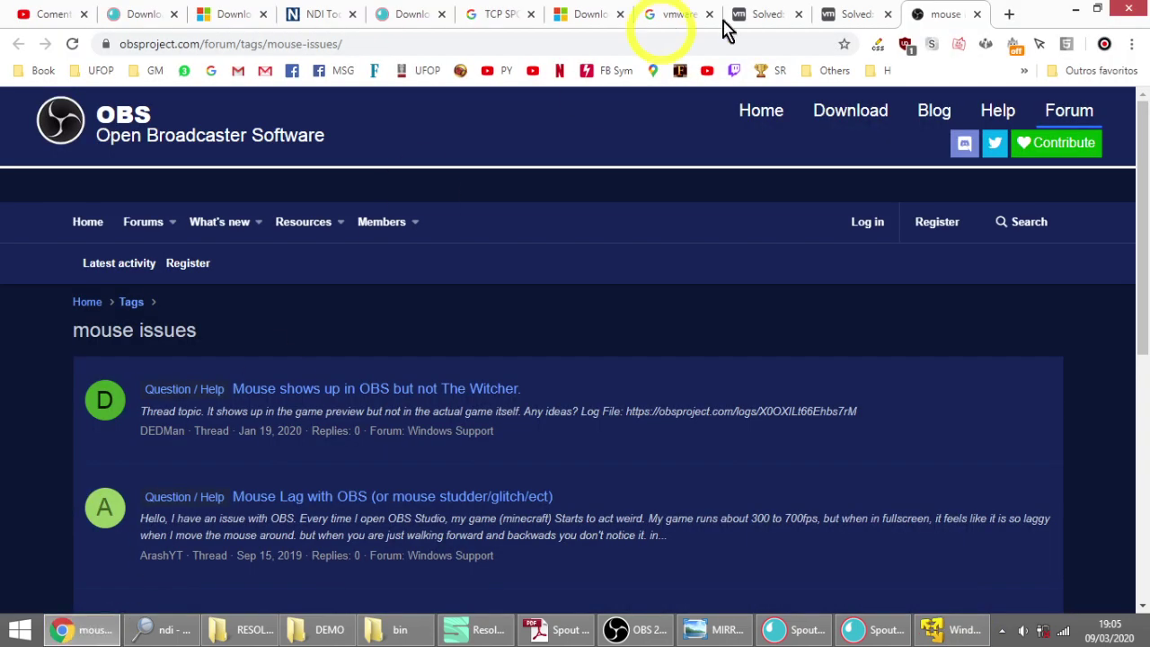
click(887, 14)
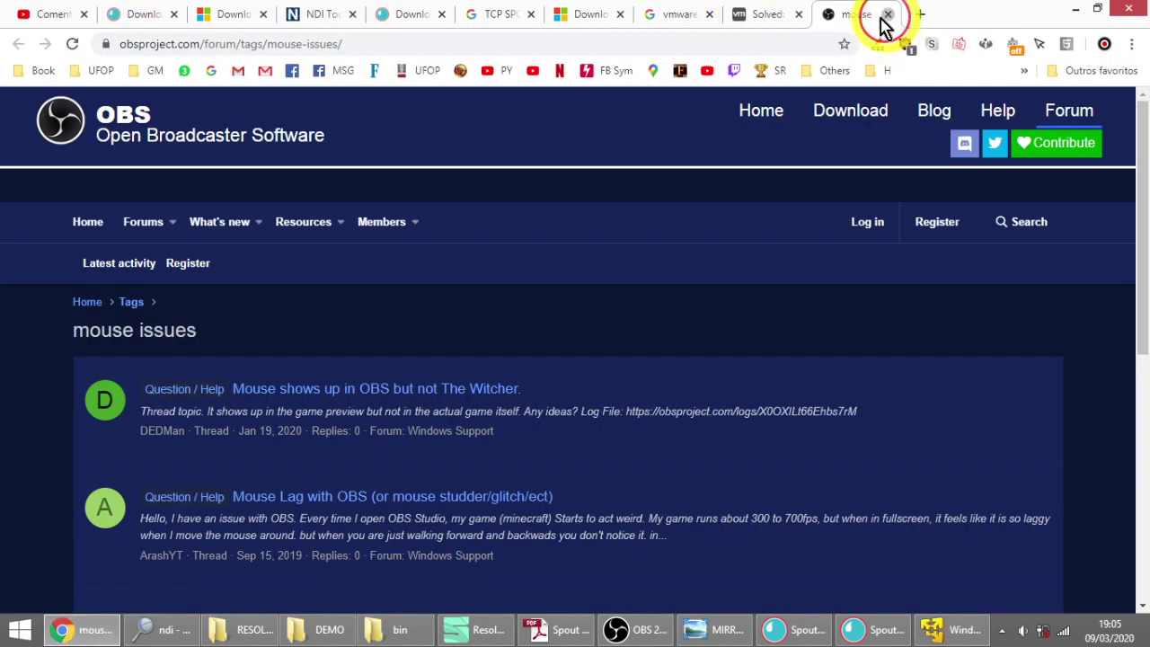
click(888, 14)
click(976, 14)
click(1076, 9)
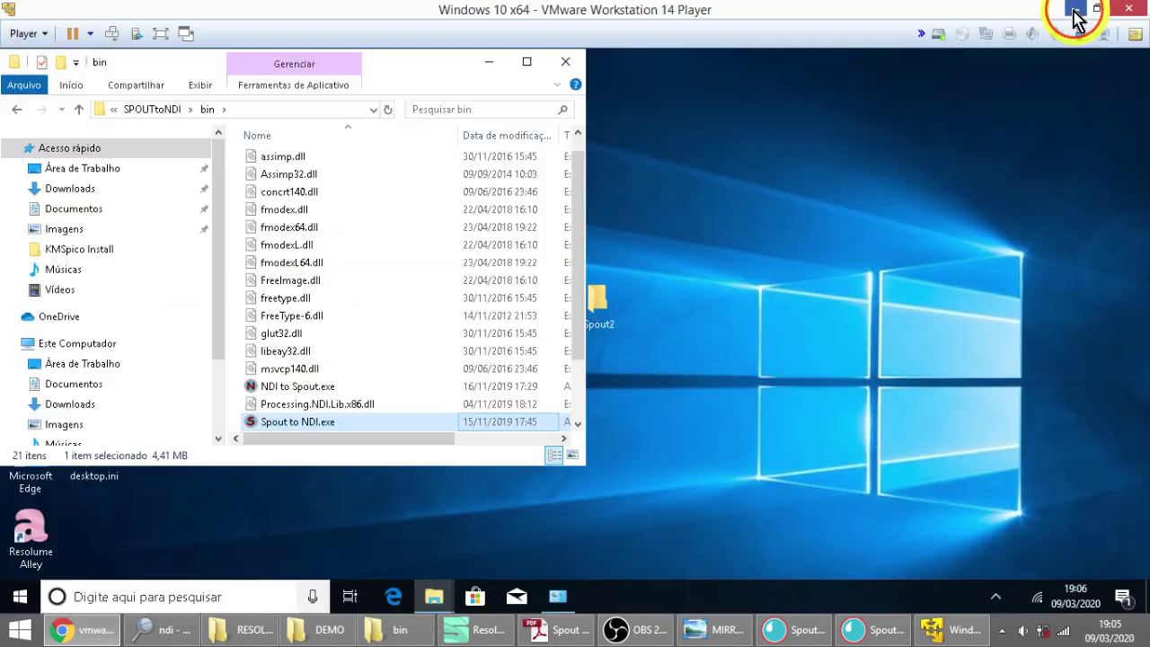
Return to the Windows 10 virtual machine and check the host computer's Wi-Fi connection in its network list.
click(634, 628)
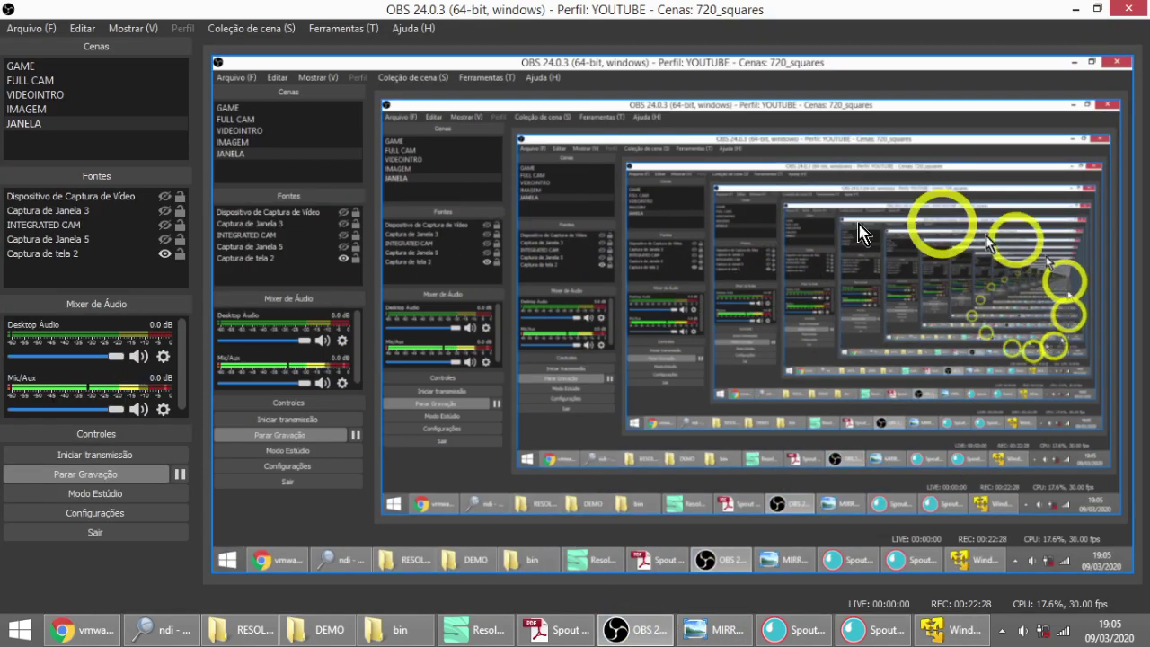
click(957, 629)
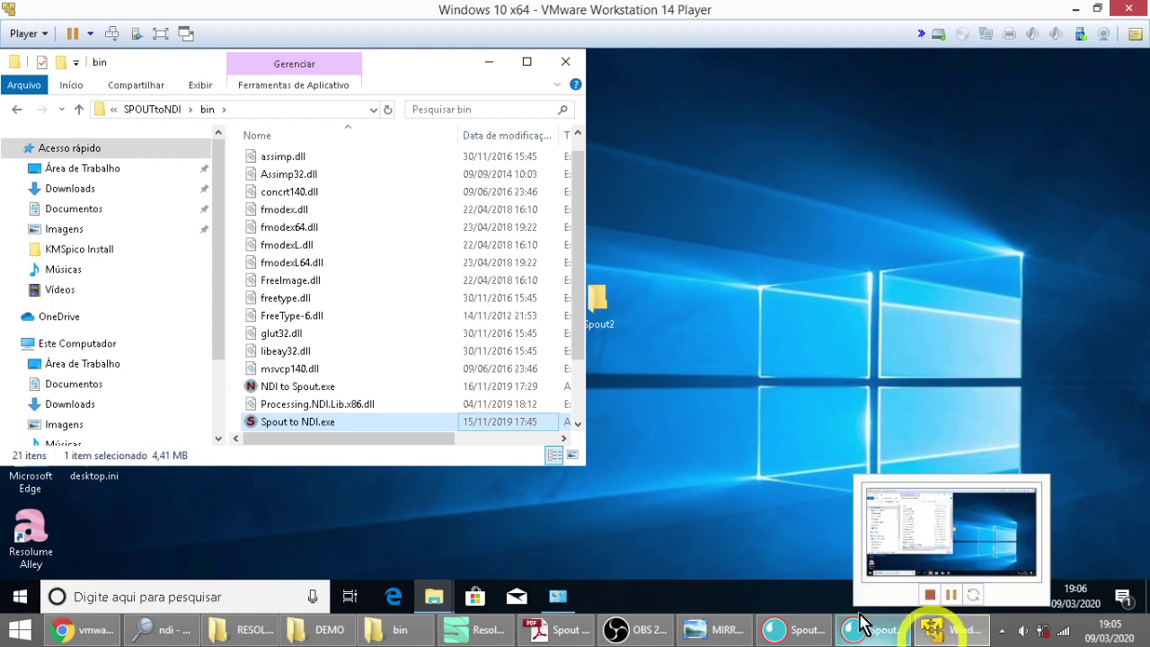
mouse_move(648, 636)
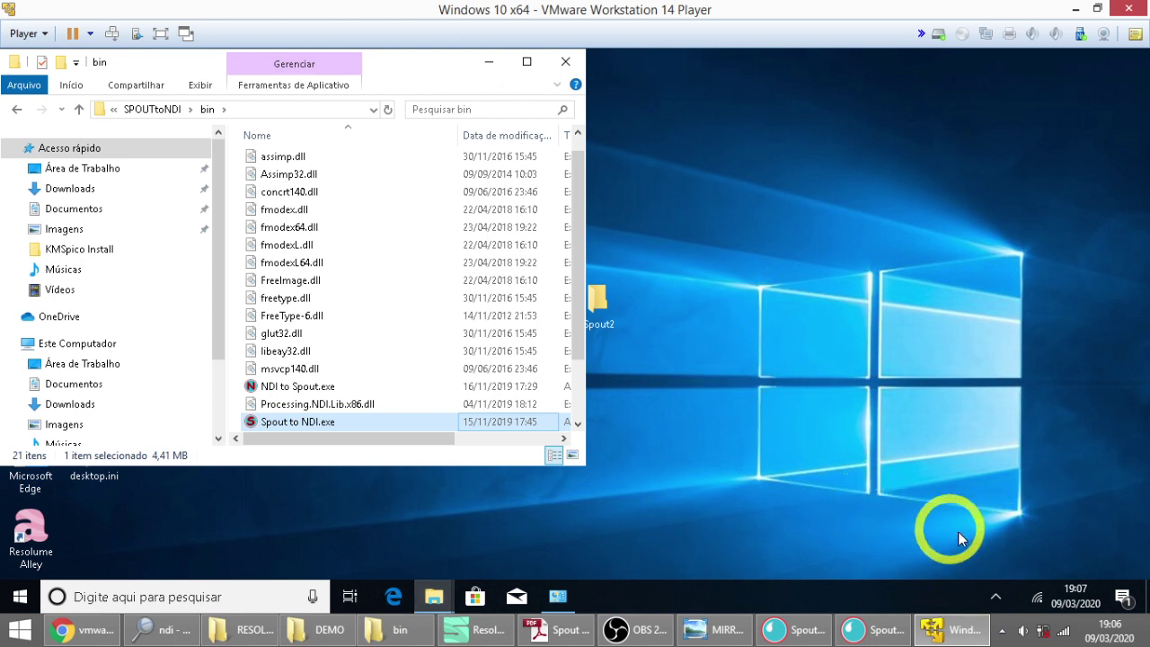
click(1066, 636)
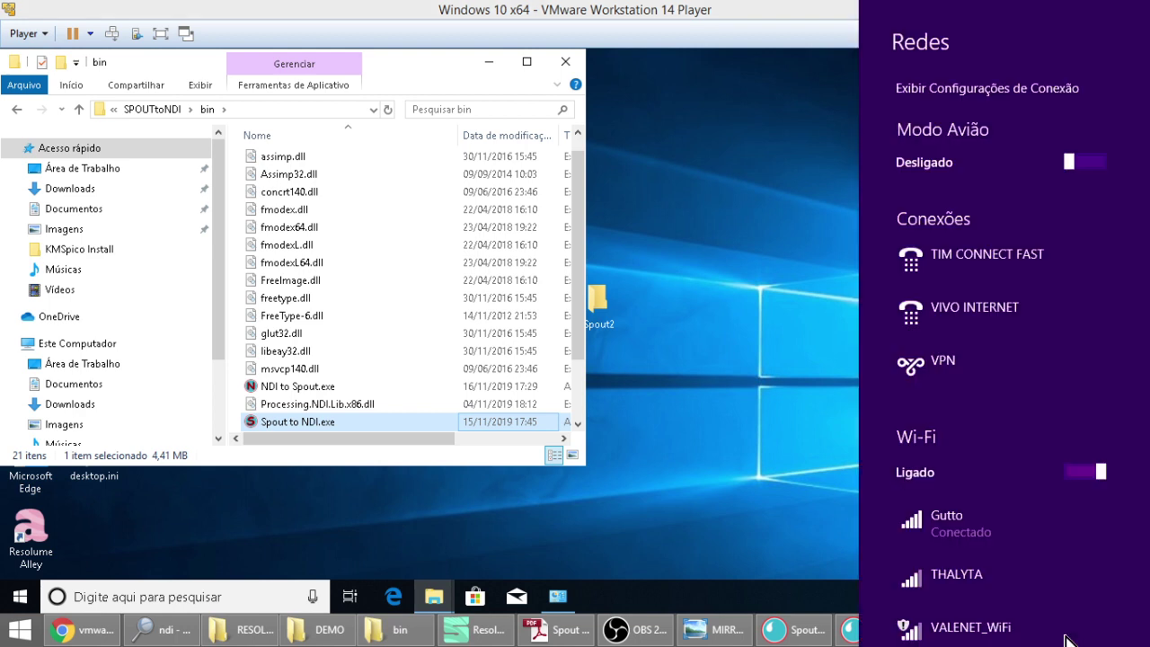
click(789, 13)
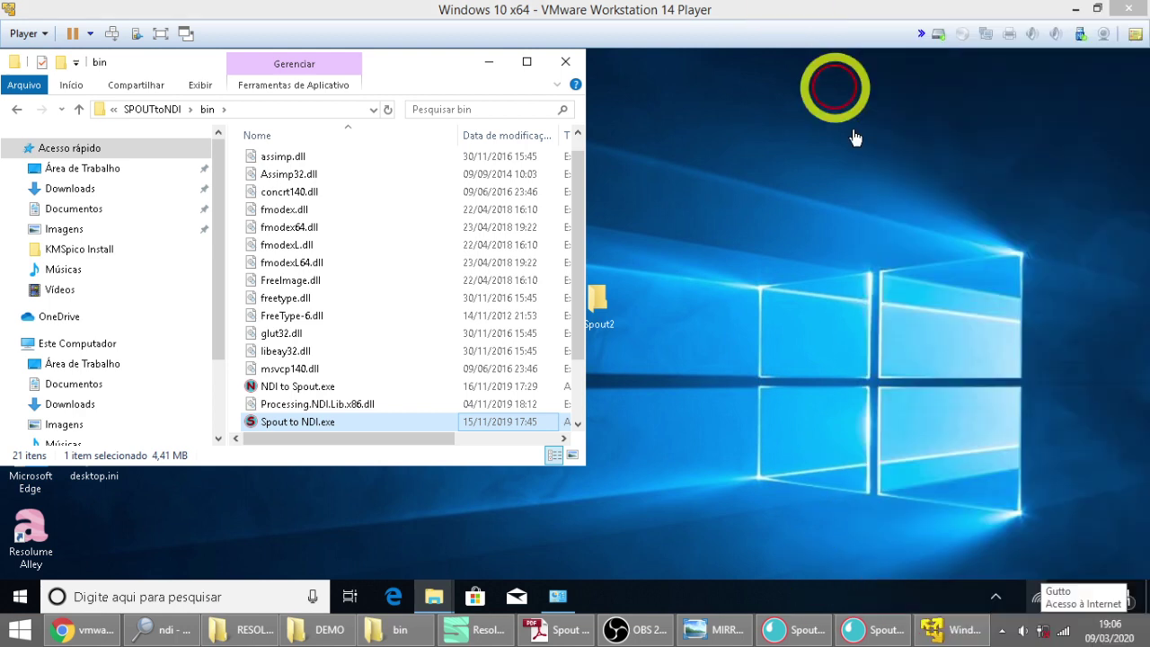
click(1066, 635)
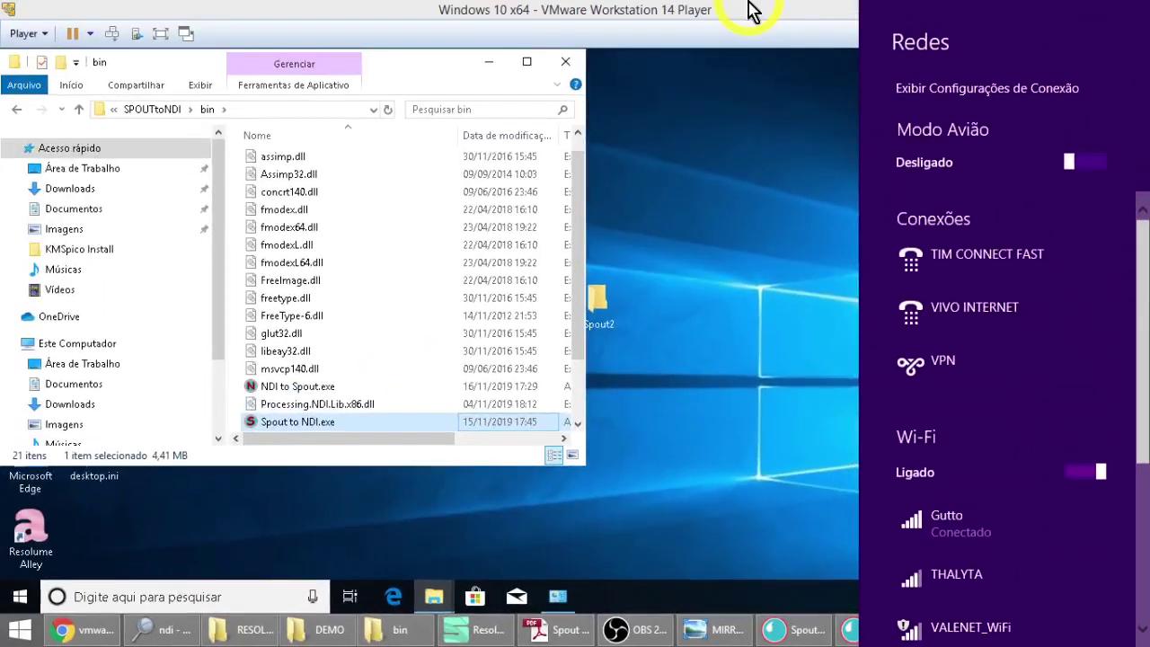
click(753, 11)
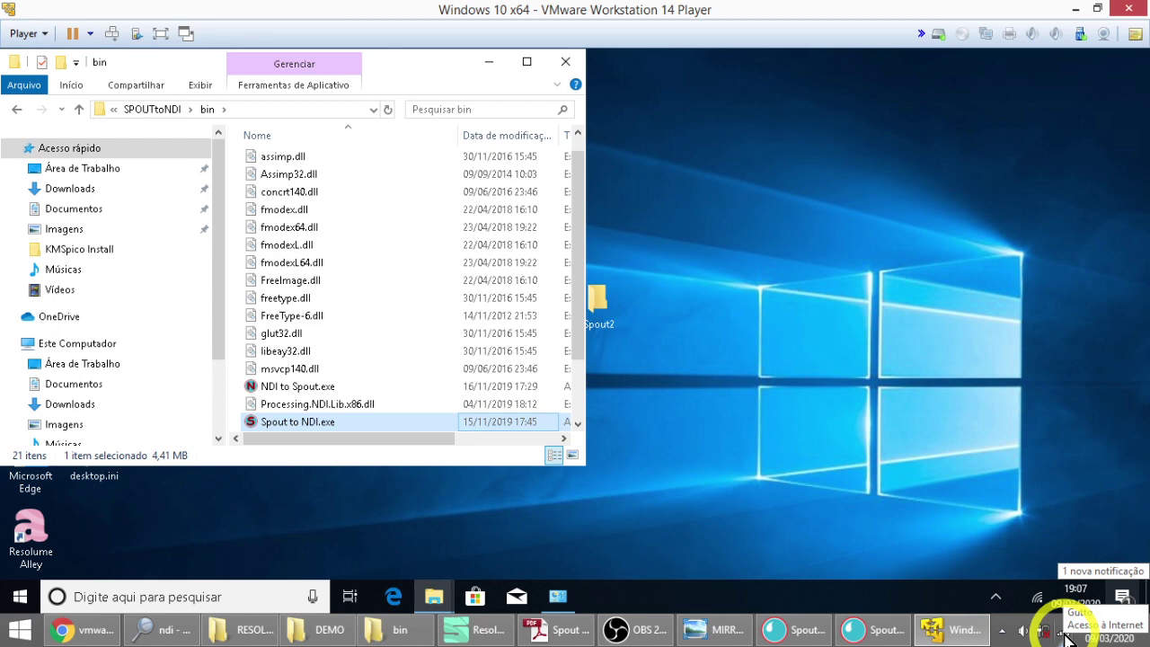
Close the Spout DX11 Receiver and Spout DX11 Sender demo windows on the host computer.
click(876, 628)
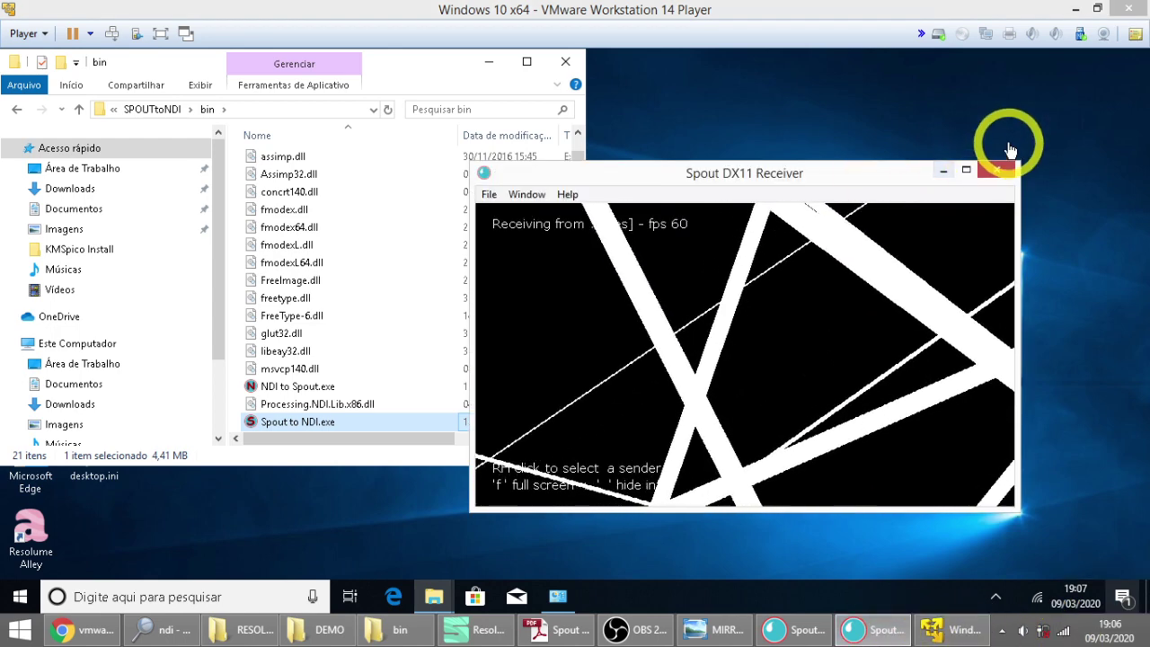
click(997, 170)
click(864, 629)
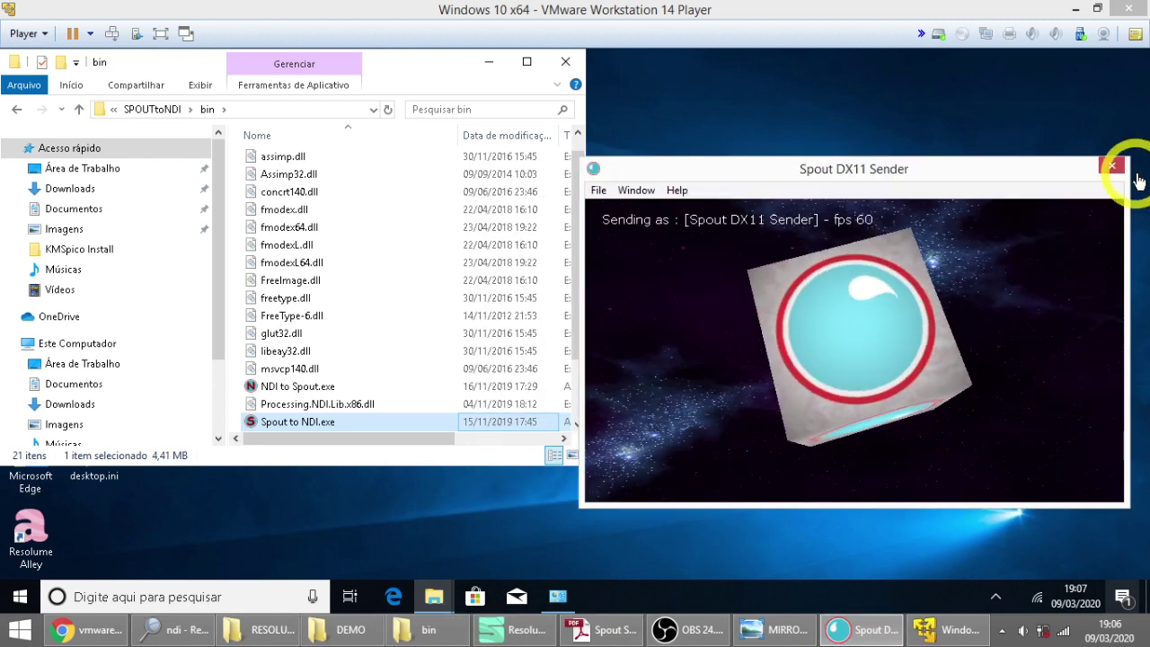
click(1111, 166)
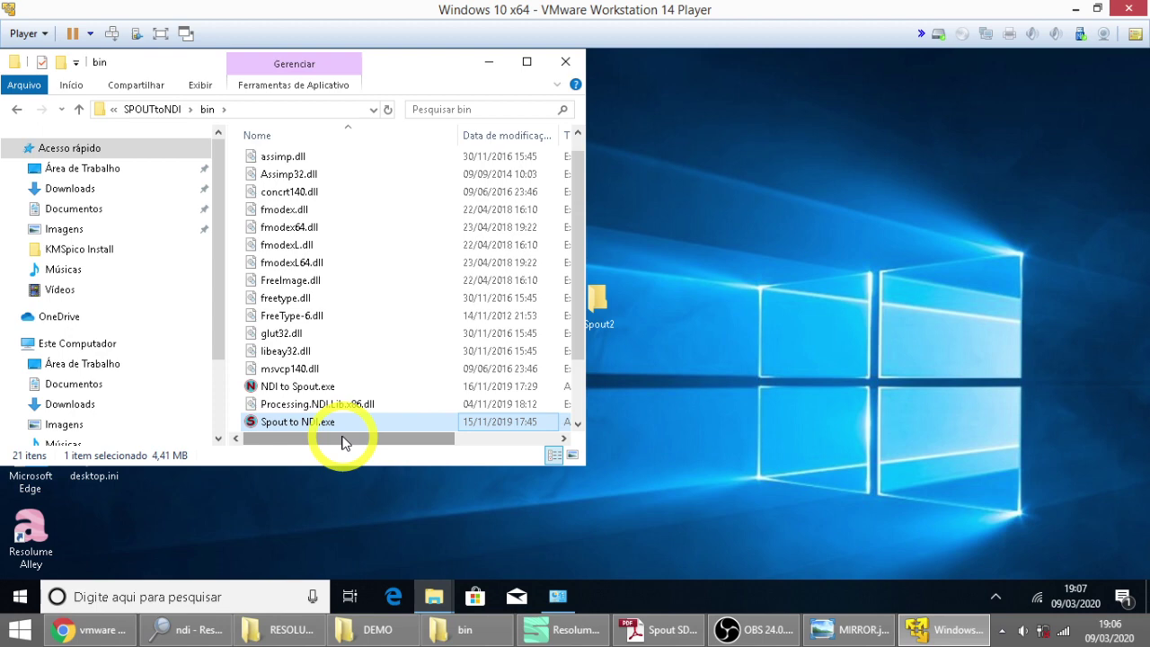
Go to the Spout2 DEMO folder in the virtual machine and launch SpoutSender.exe.
key(alt+Tab)
key(alt+Tab)
key(alt+Tab)
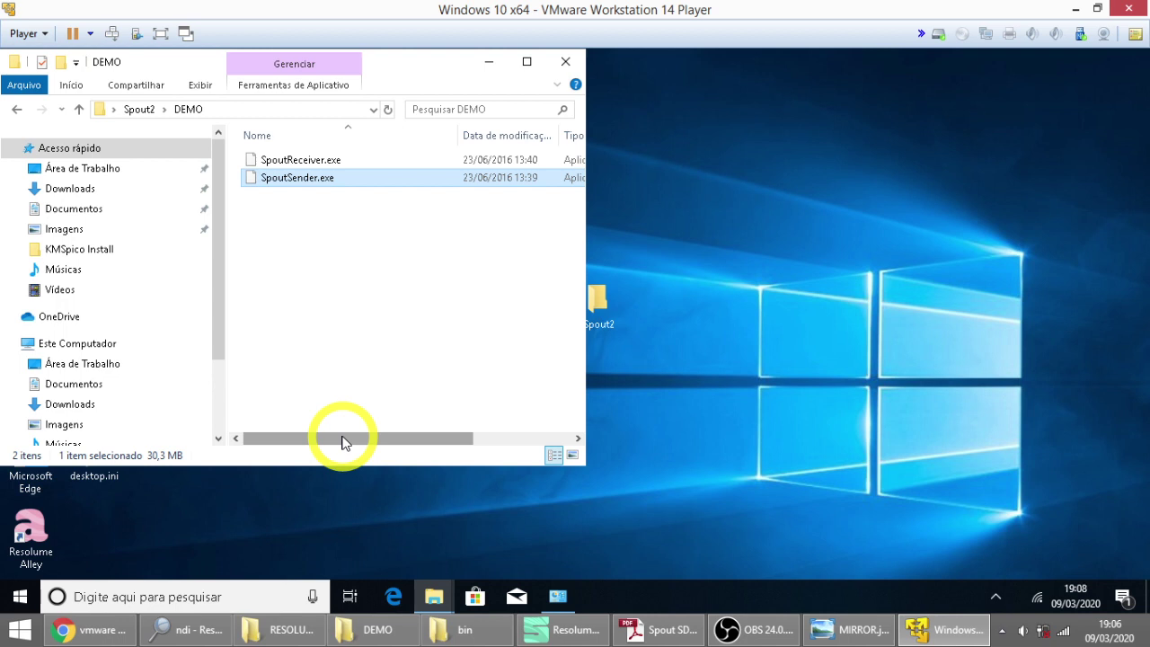
scroll(341, 440, right, 3)
scroll(342, 440, left, 3)
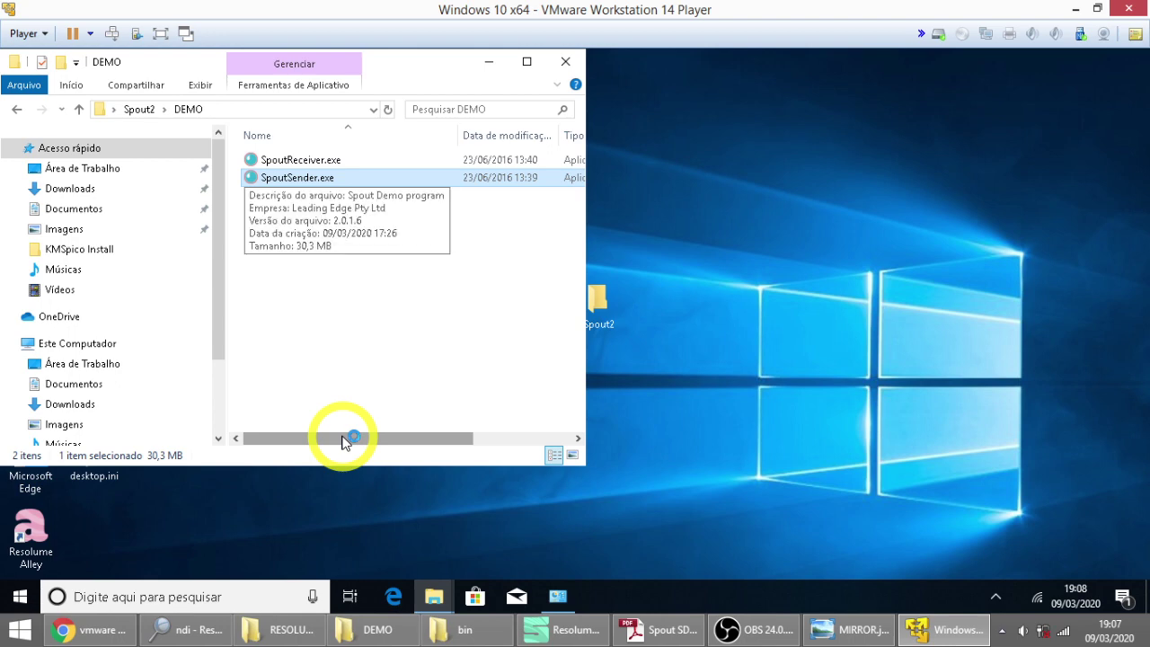
key(Return)
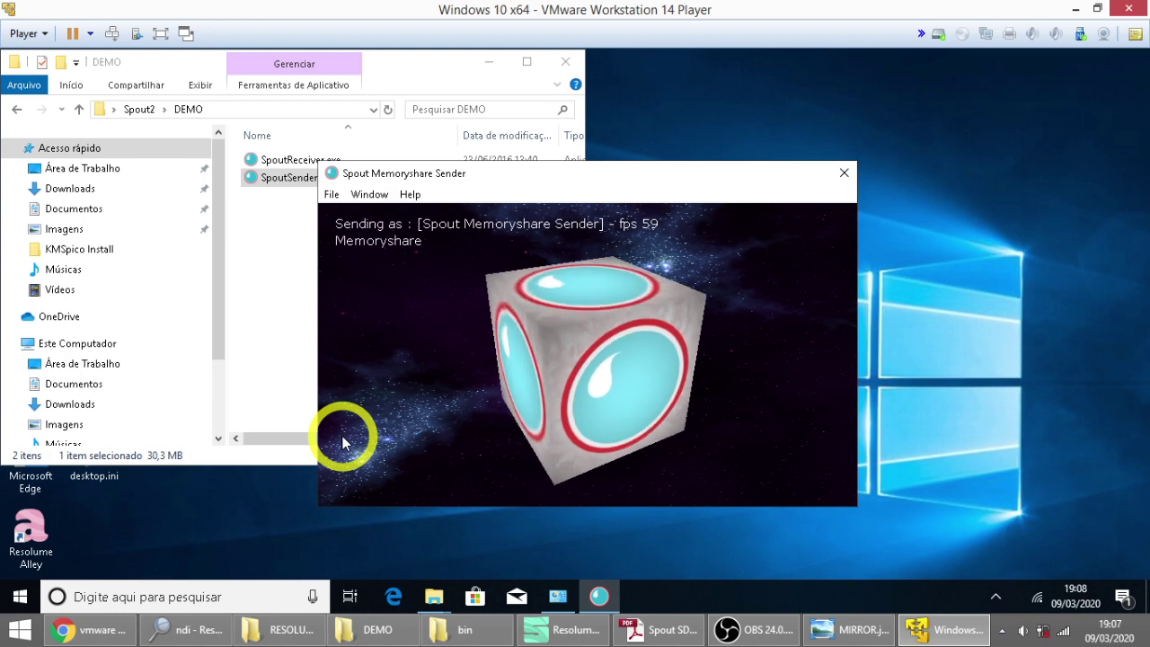
Switch to the SPOUTtoNDI bin folder in the virtual machine and launch Spout to NDI.exe.
key(alt+Tab)
key(alt+Tab)
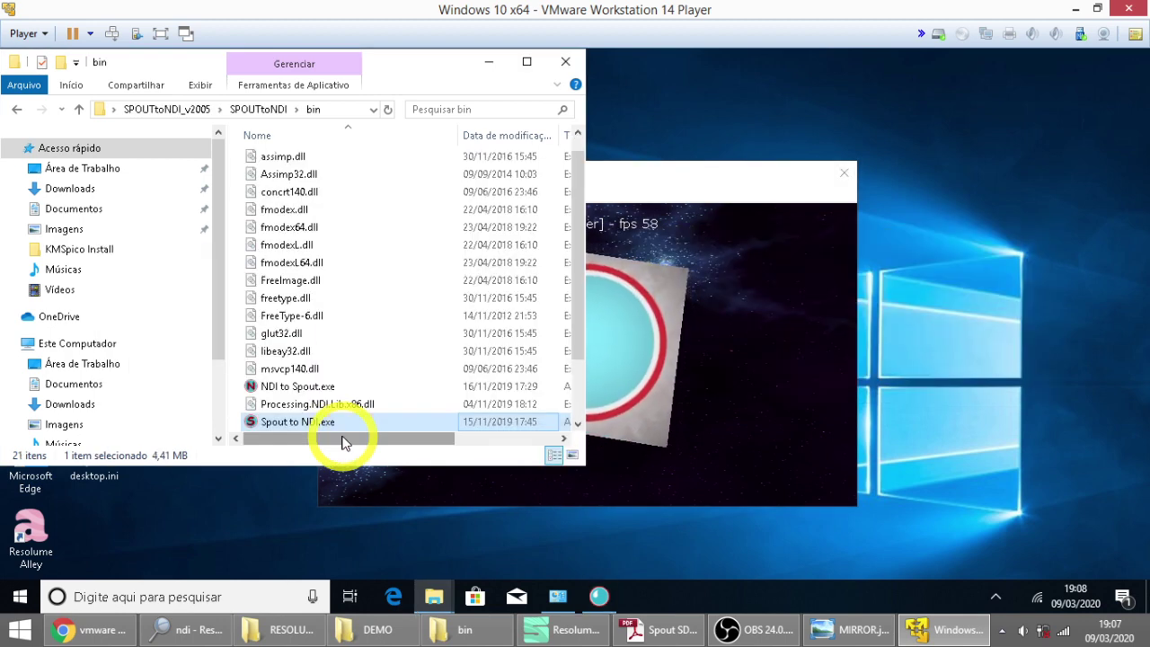
key(Up)
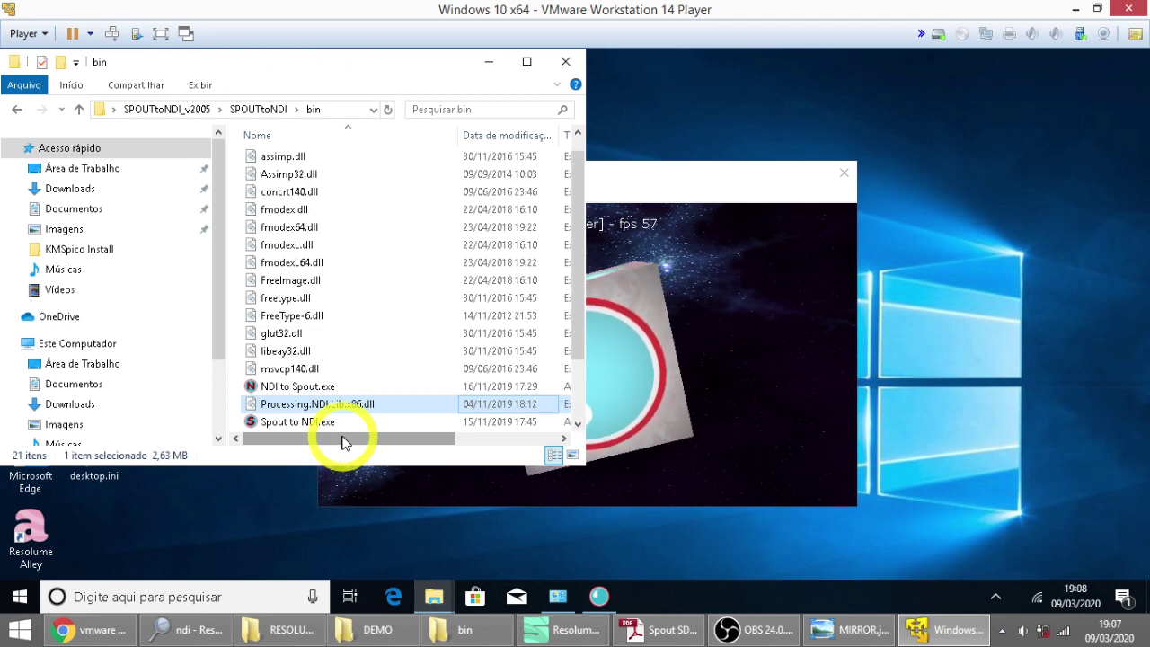
key(Up)
key(Up)
key(Down)
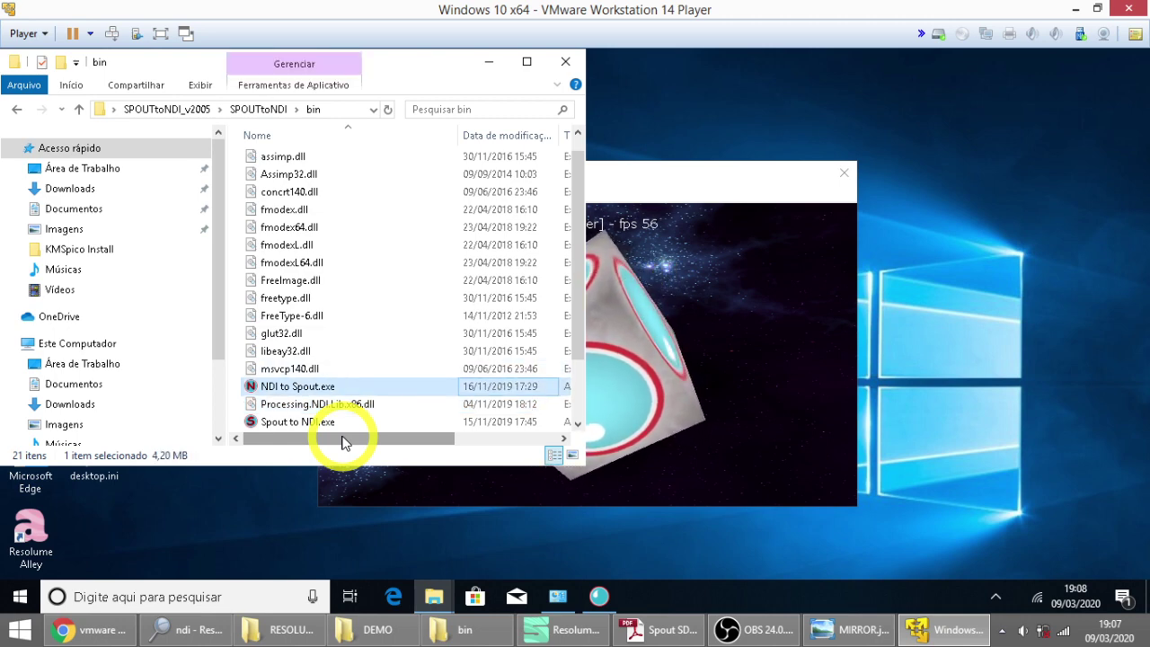
key(Down)
key(Down)
key(Down)
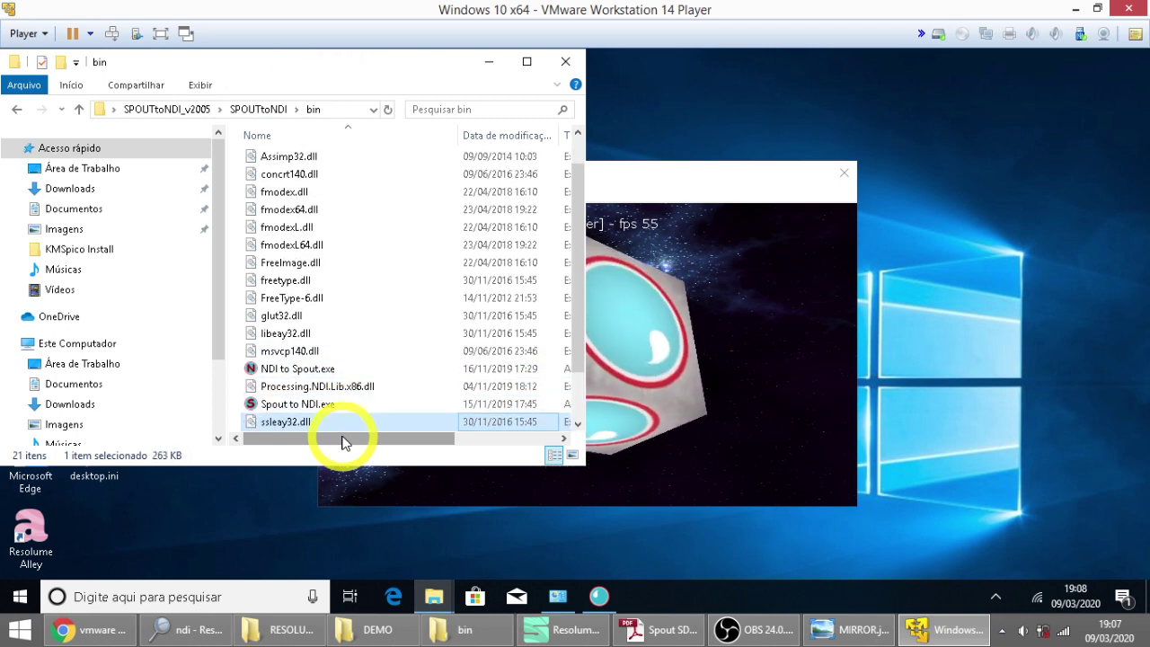
key(Up)
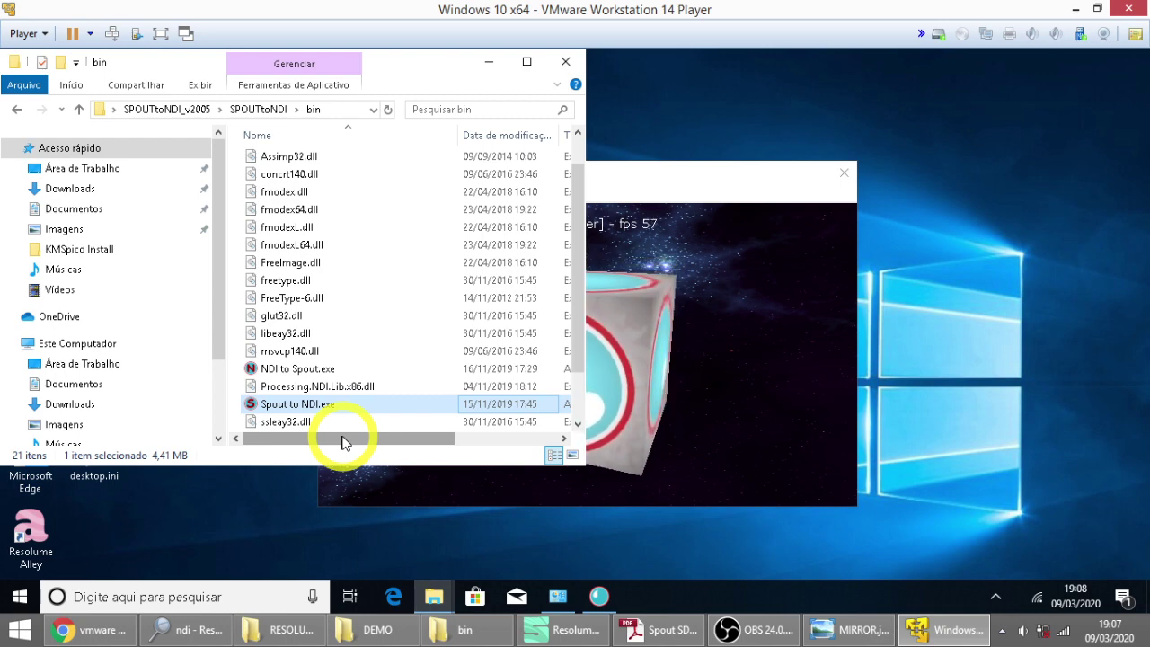
key(Up)
click(289, 405)
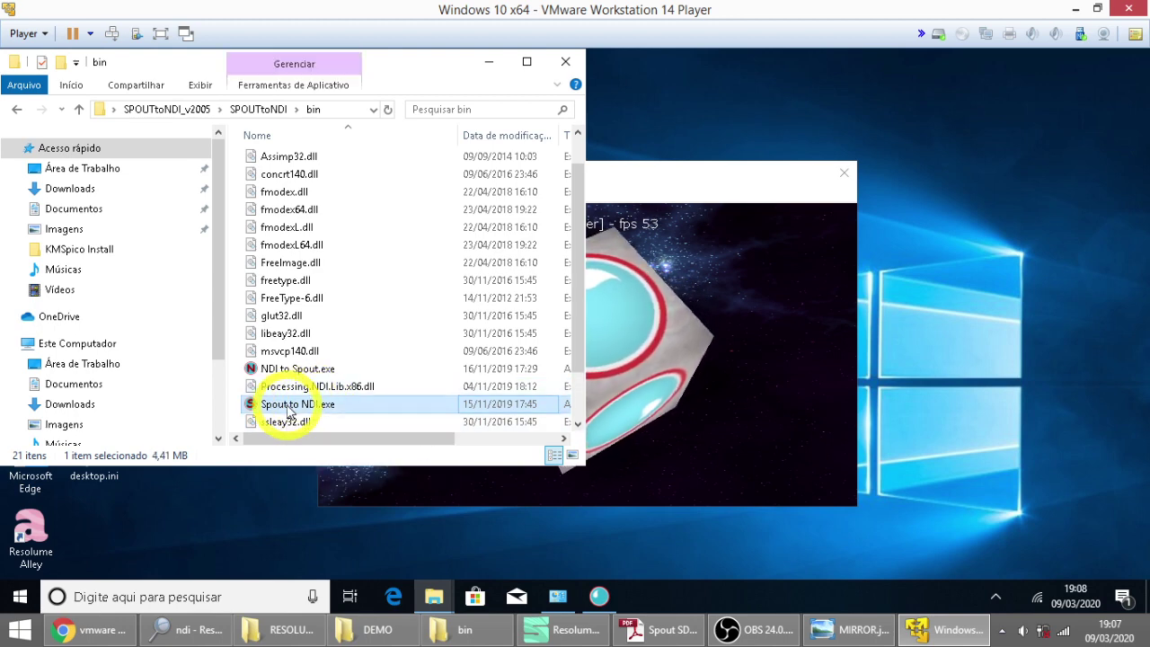
double_click(289, 412)
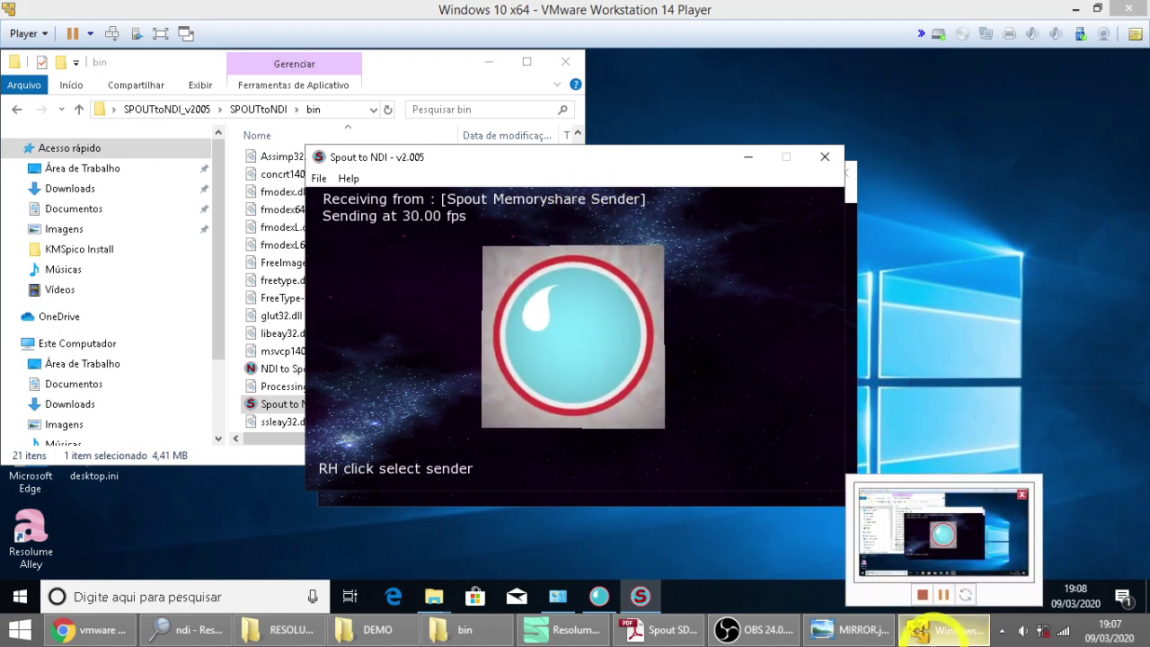
Minimize the virtual machine, OBS and DEMO folder windows to clear the host computer's desktop.
click(930, 629)
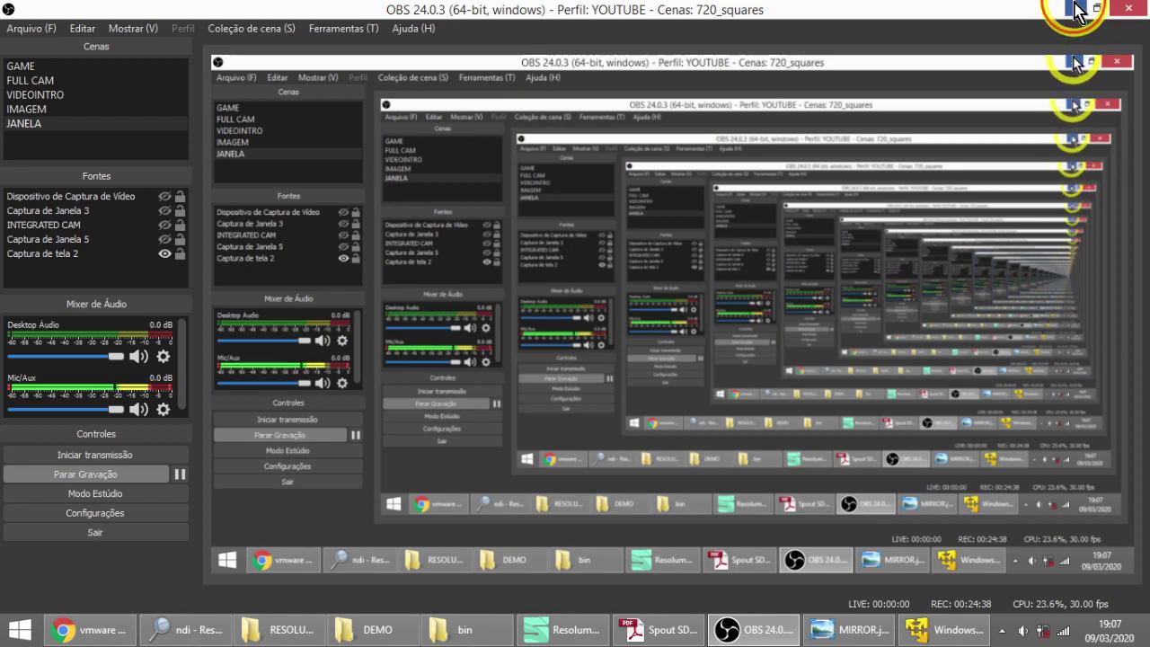
click(1077, 9)
click(1077, 13)
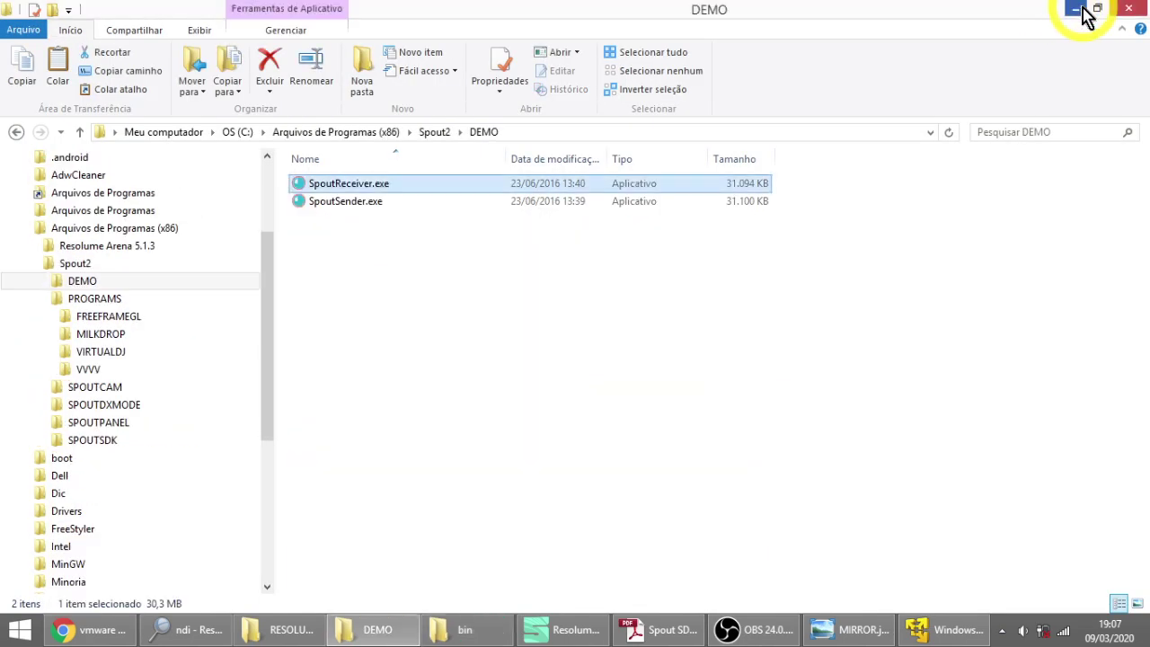
click(1083, 12)
click(1075, 8)
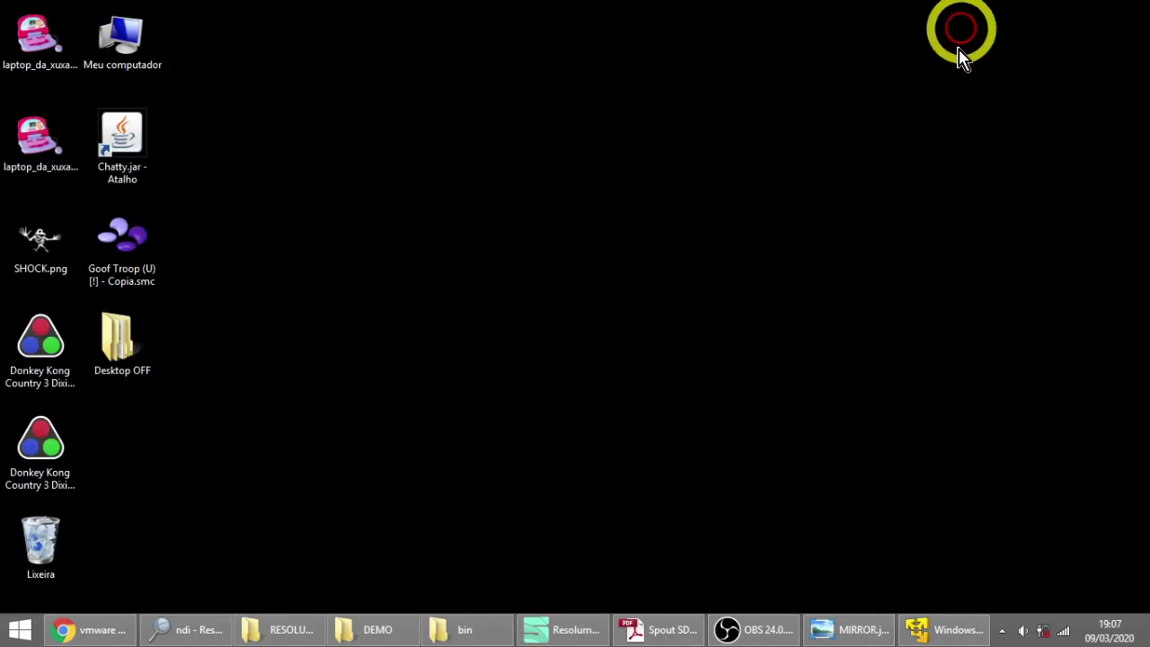
Open the SPOUTtoNDI bin folder on the host computer and launch NDI to Spout.exe.
click(452, 632)
click(344, 432)
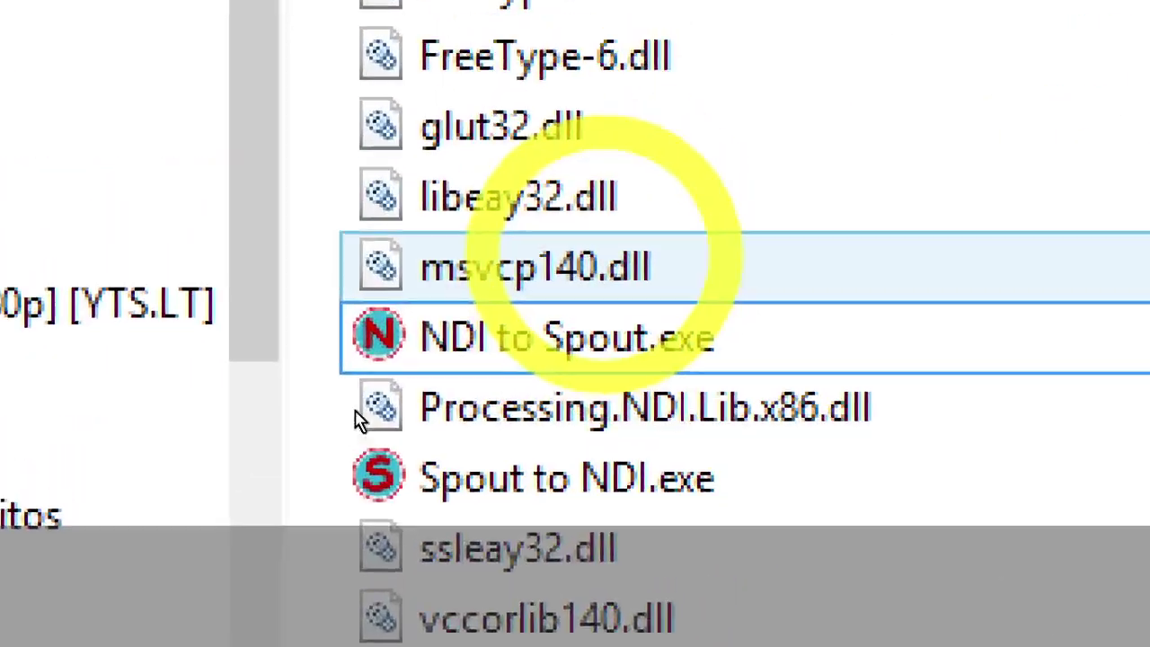
click(339, 431)
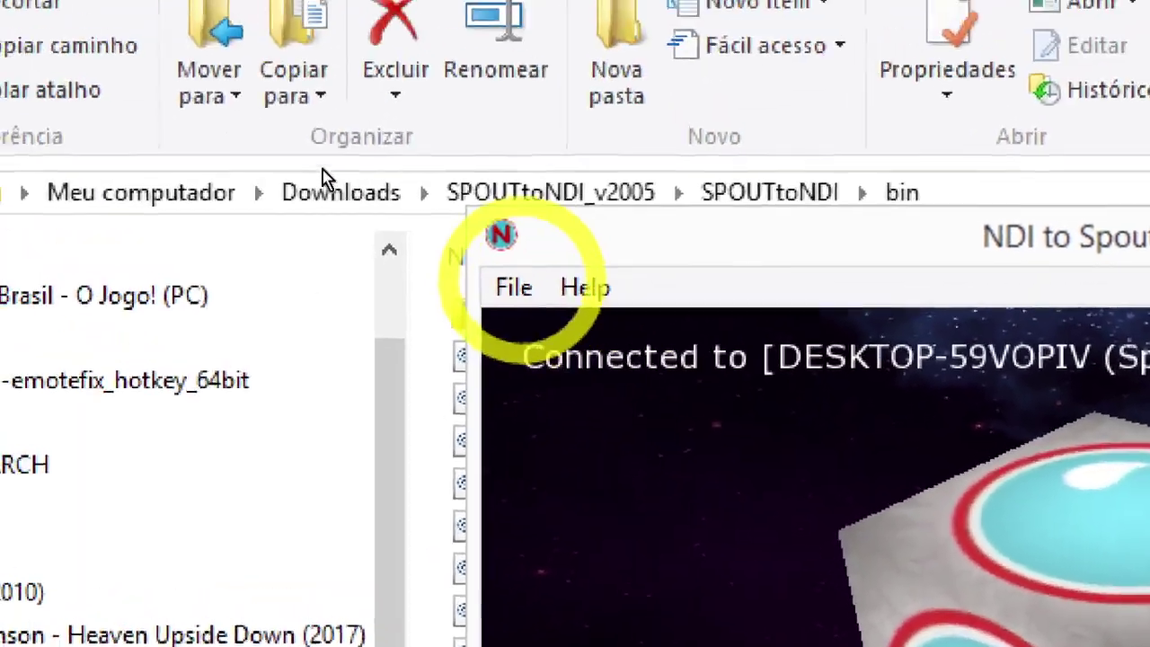
Open the NDI senders list in NDI to Spout and select DESKTOP-59VOPIV (Spout Memoryshare Sender).
click(0, 201)
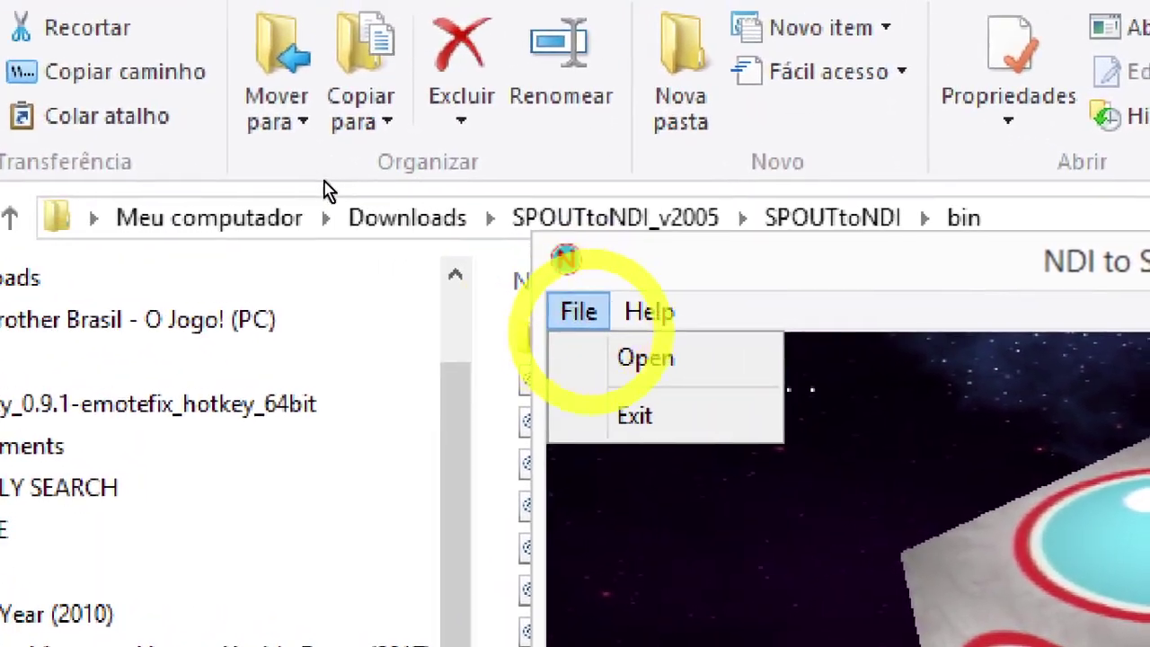
click(633, 378)
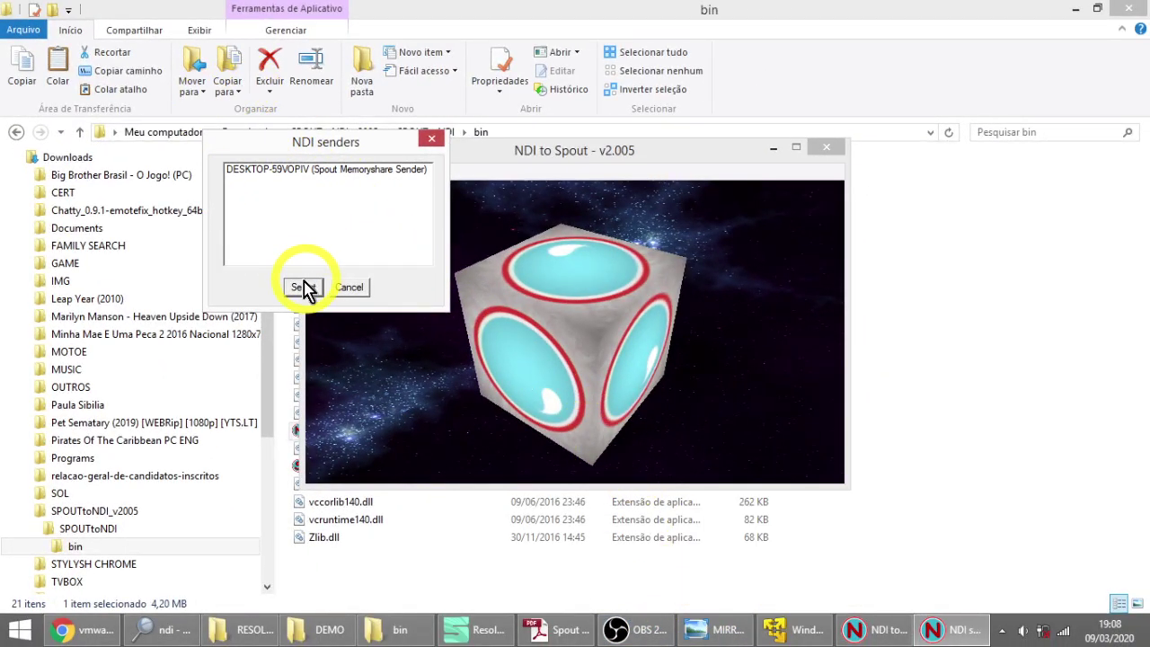
click(287, 171)
click(304, 287)
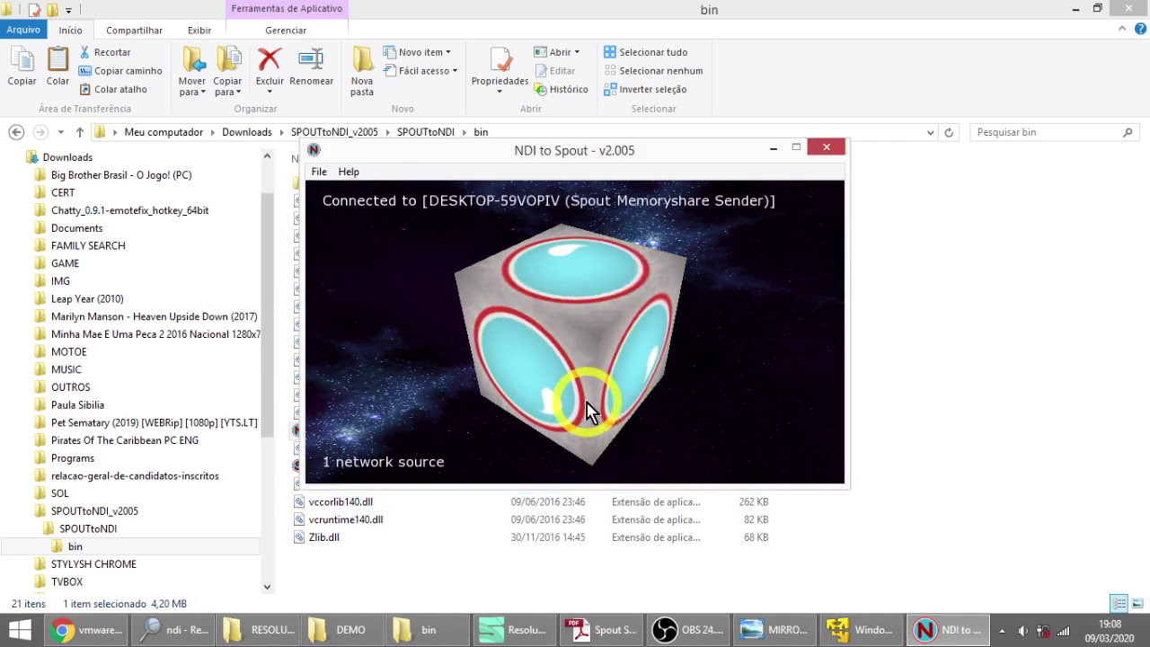
Compare the virtual machine's Spout to NDI output with the host's NDI to Spout receiver, and shift the receiver window aside.
click(853, 629)
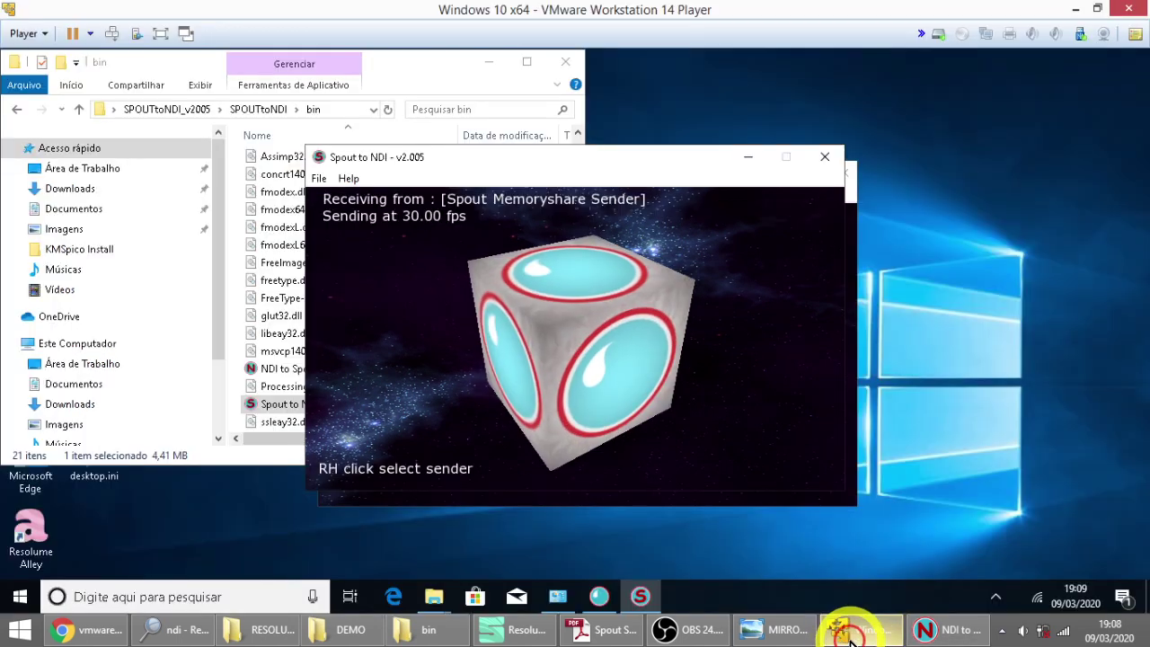
click(944, 636)
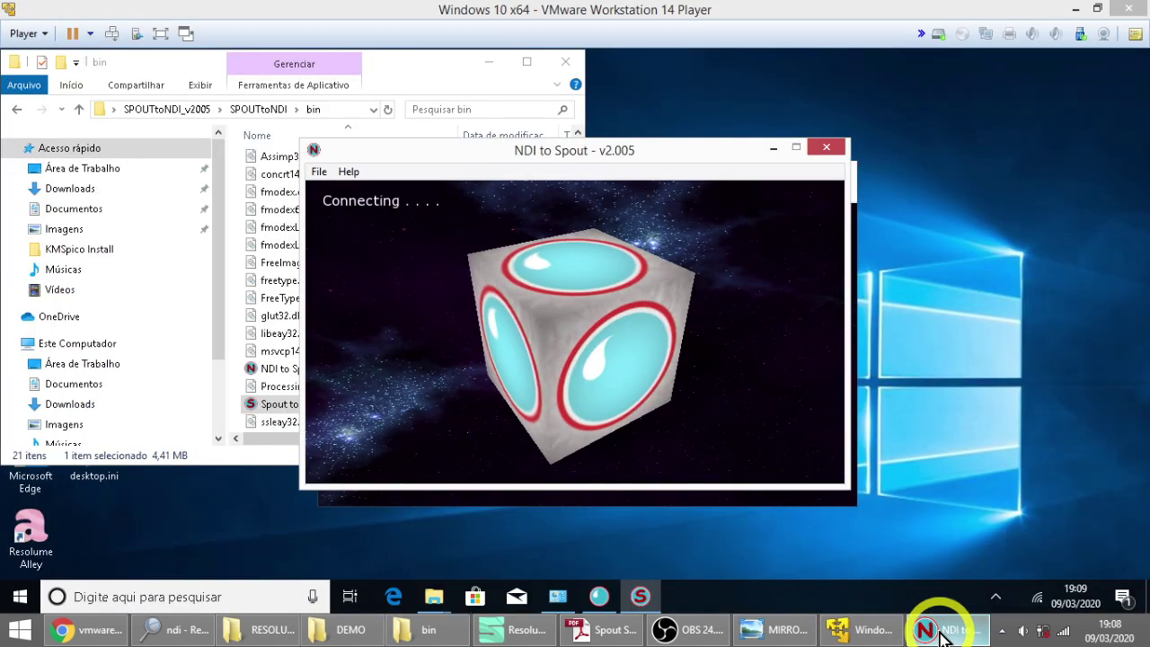
click(859, 629)
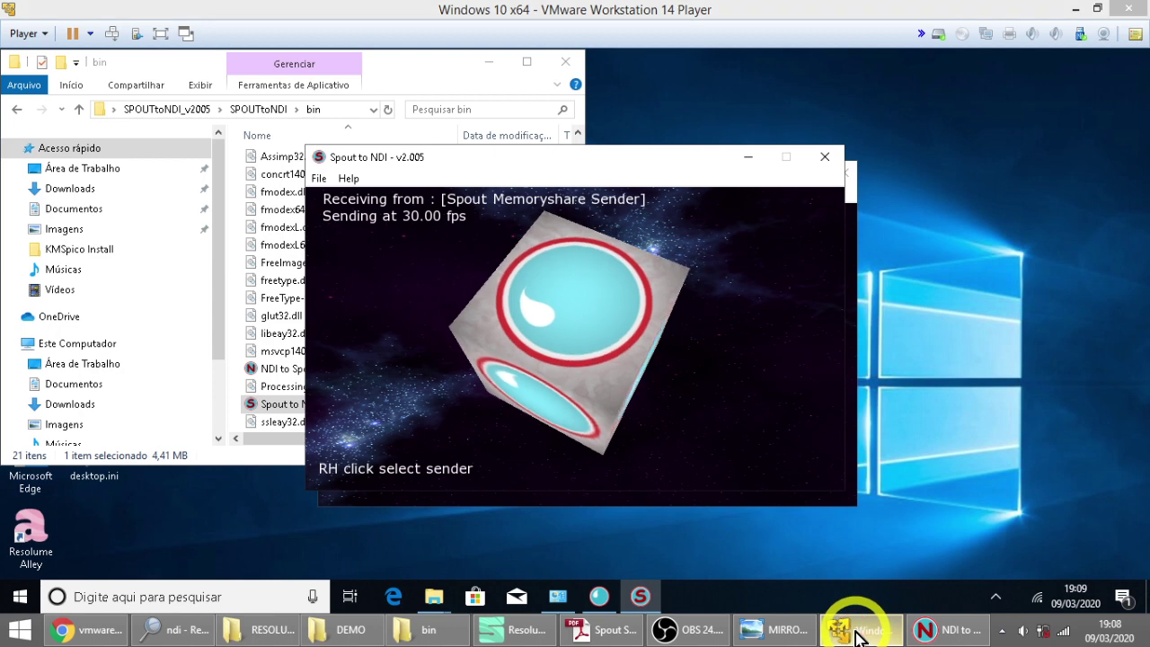
click(858, 634)
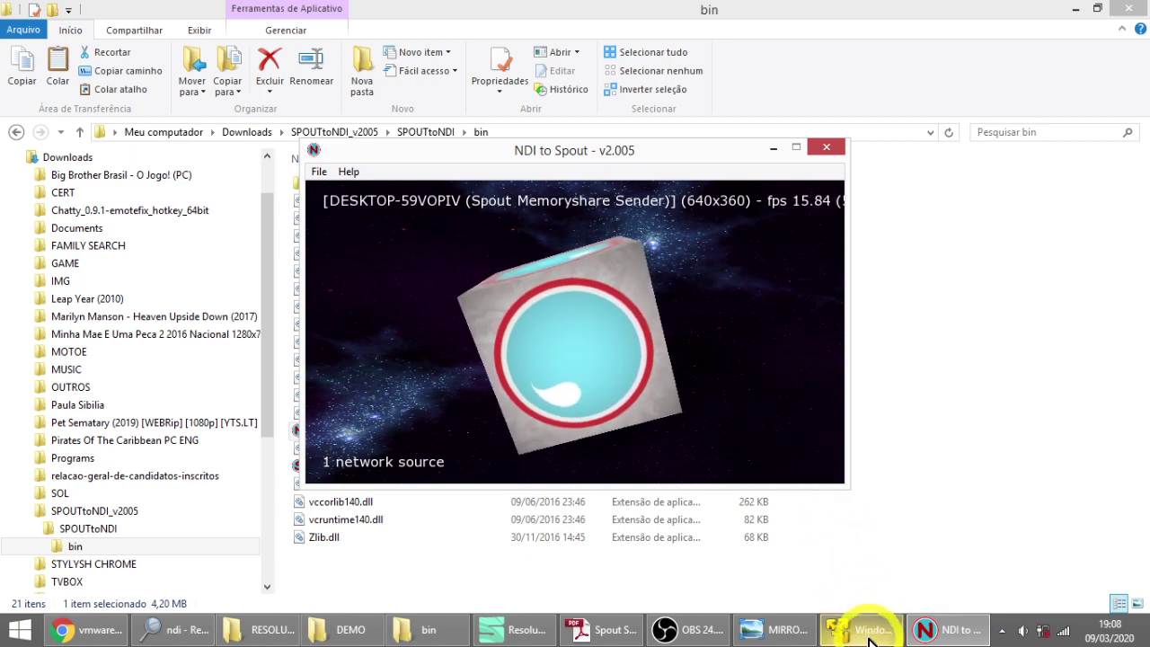
mouse_move(869, 640)
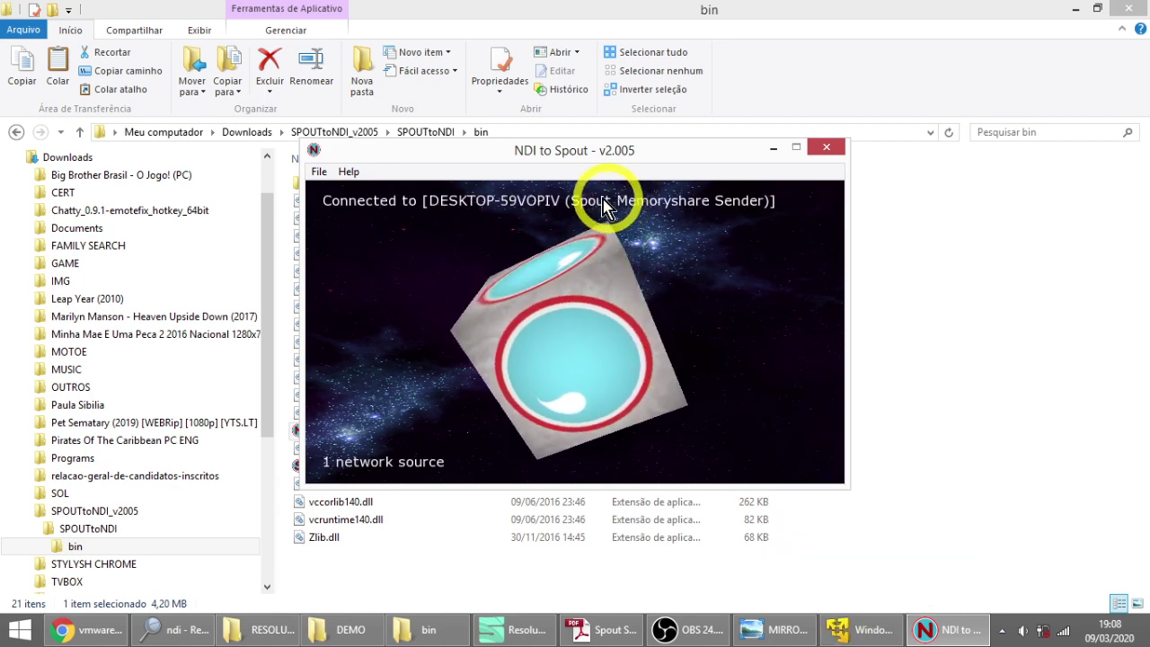
click(701, 629)
click(703, 624)
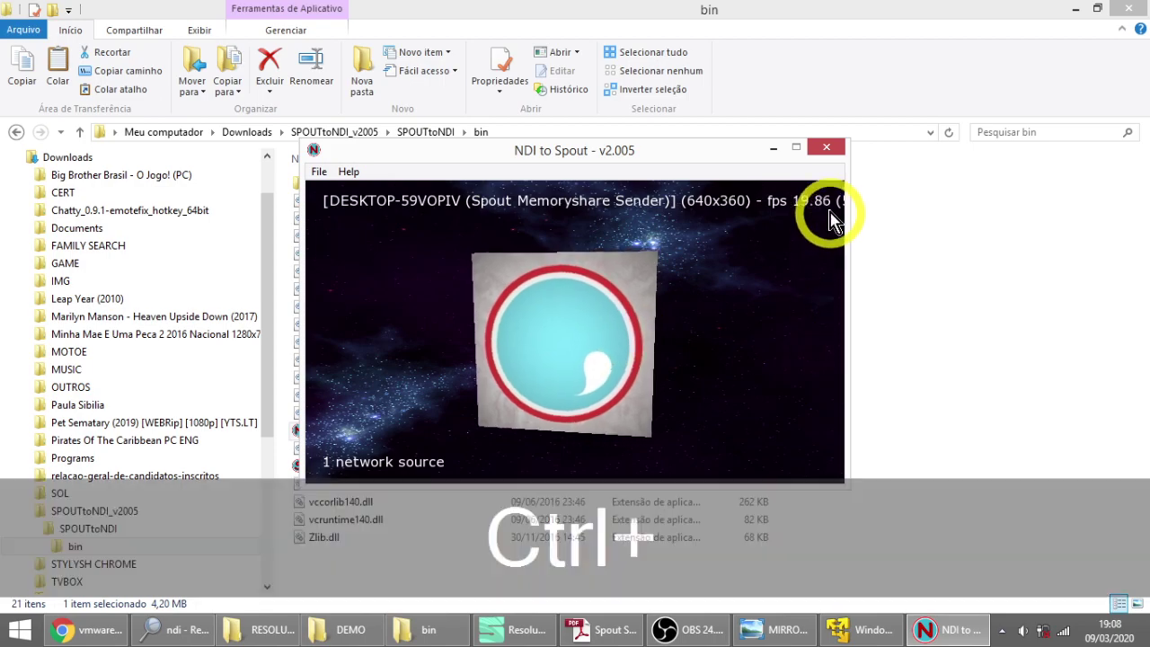
scroll(833, 218, up, 5)
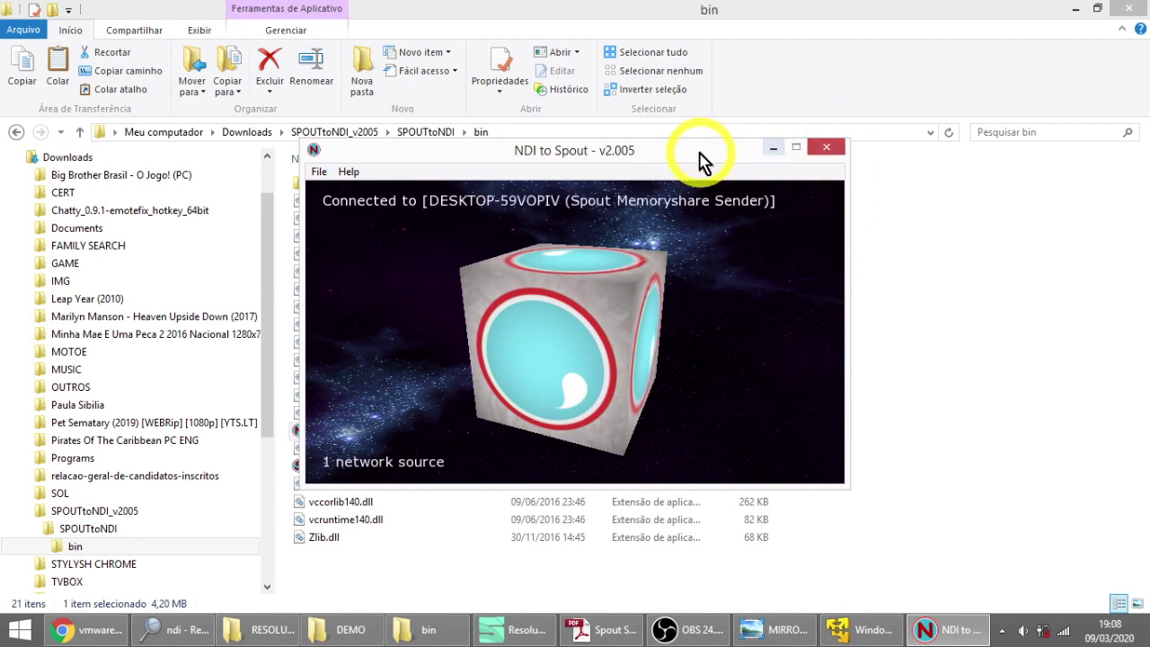
drag(619, 152, 741, 167)
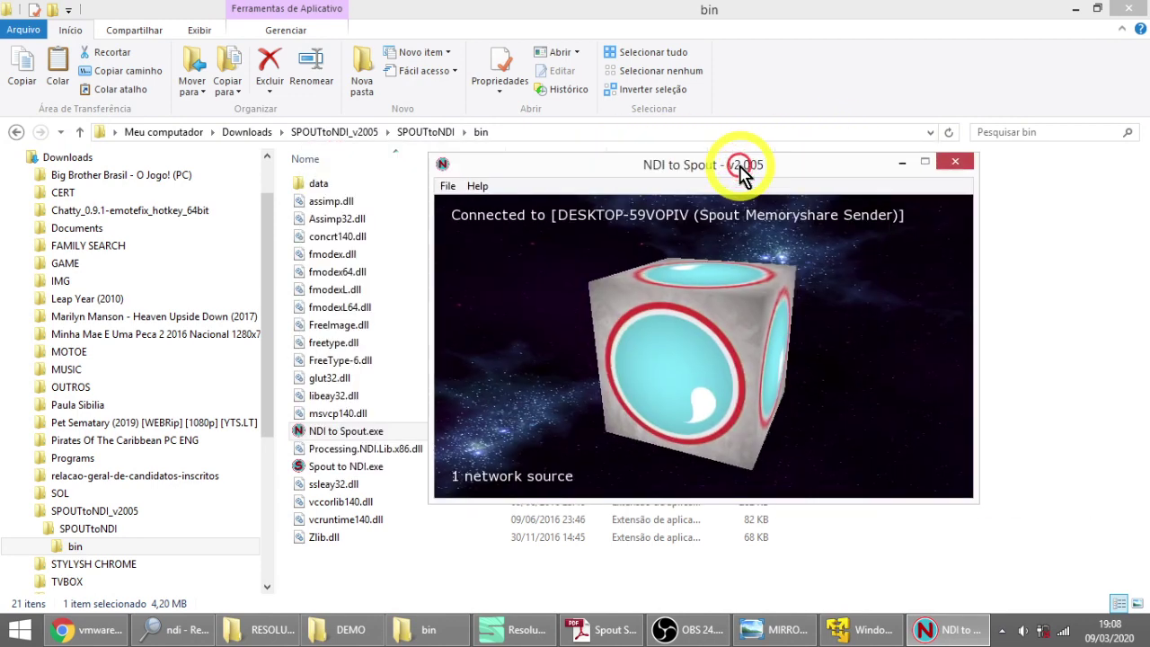
Switch to Resolume Arena and locate the Spout group among its sources.
click(528, 631)
scroll(970, 458, down, 4)
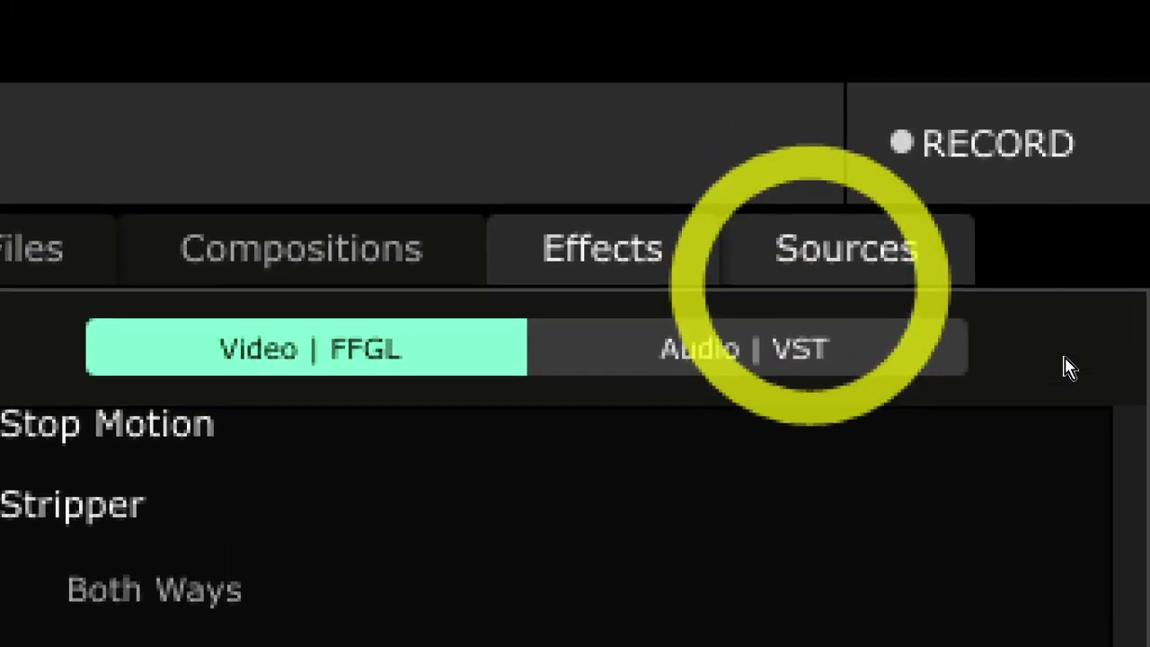
click(1073, 348)
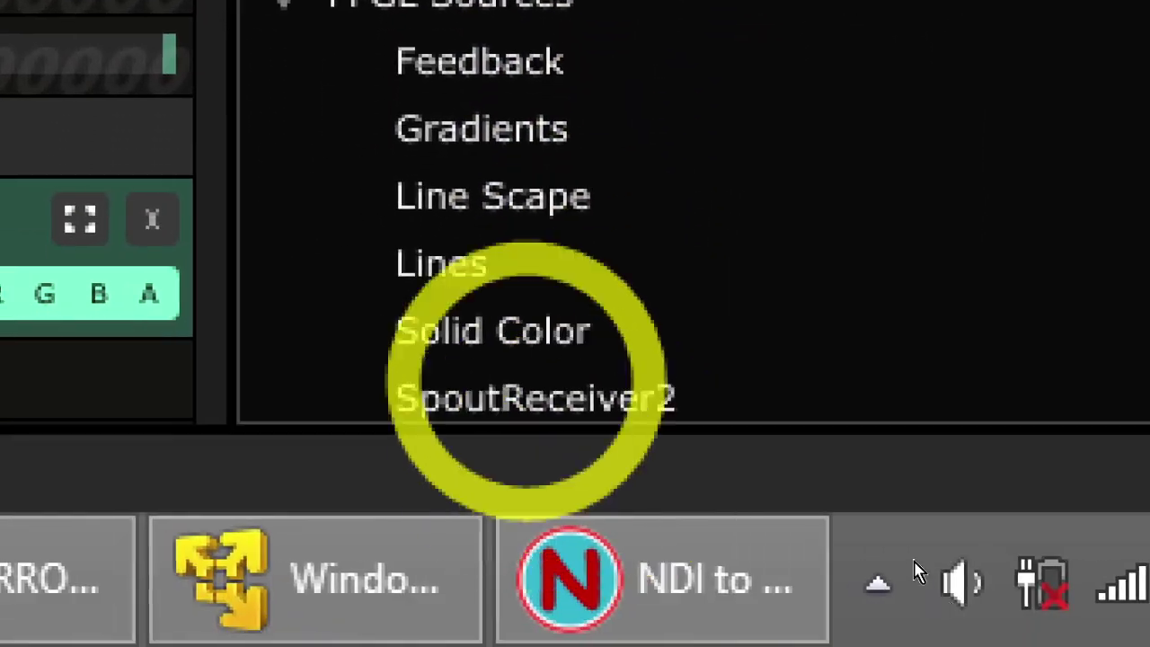
scroll(949, 375, down, 5)
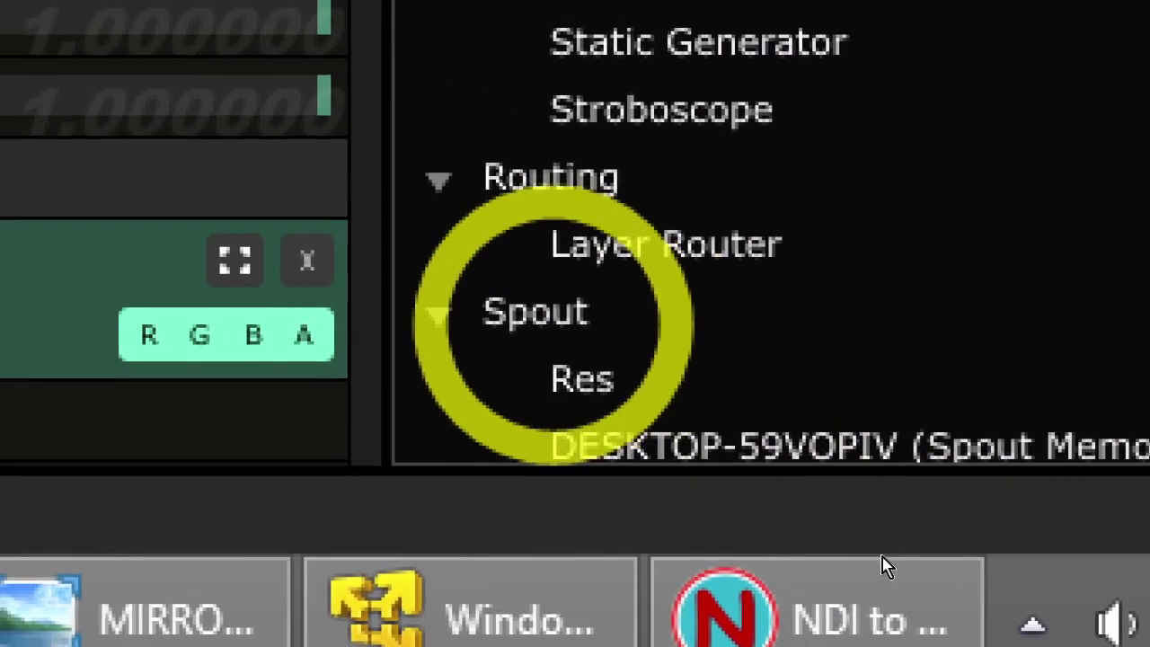
click(207, 296)
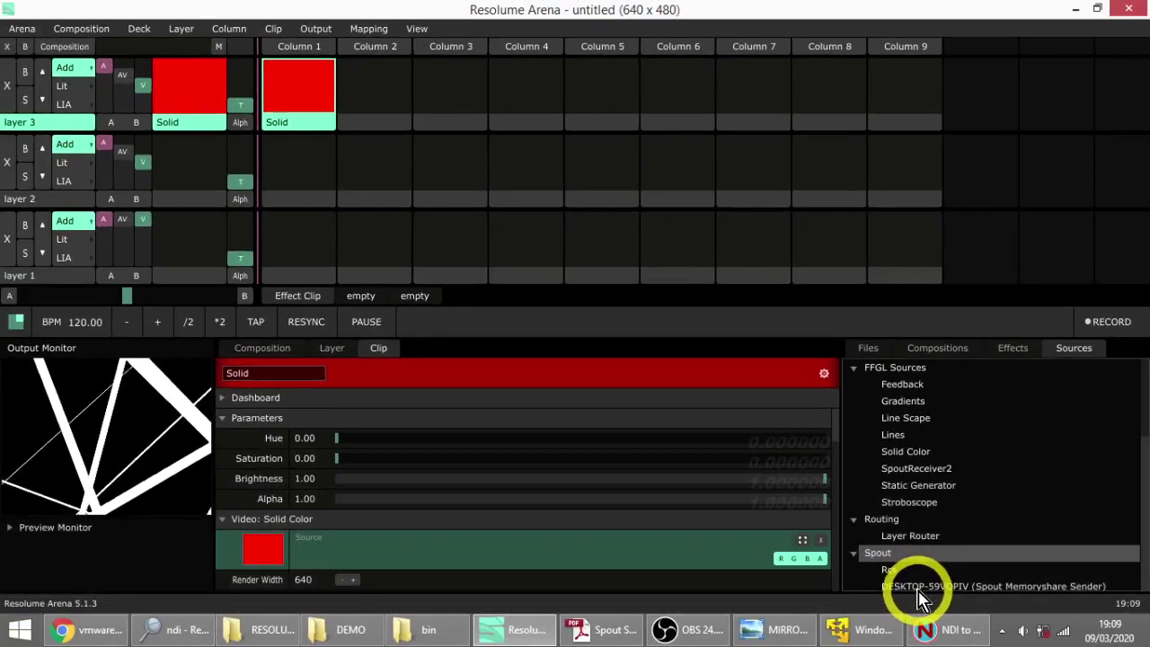
Add the DESKTOP-59VOPIV (Spout Memoryshare Sender) source to layer 2, column 4, and trigger layer 3's empty column 2 slot to stop the red Solid clip.
click(917, 588)
drag(912, 597, 529, 169)
click(526, 167)
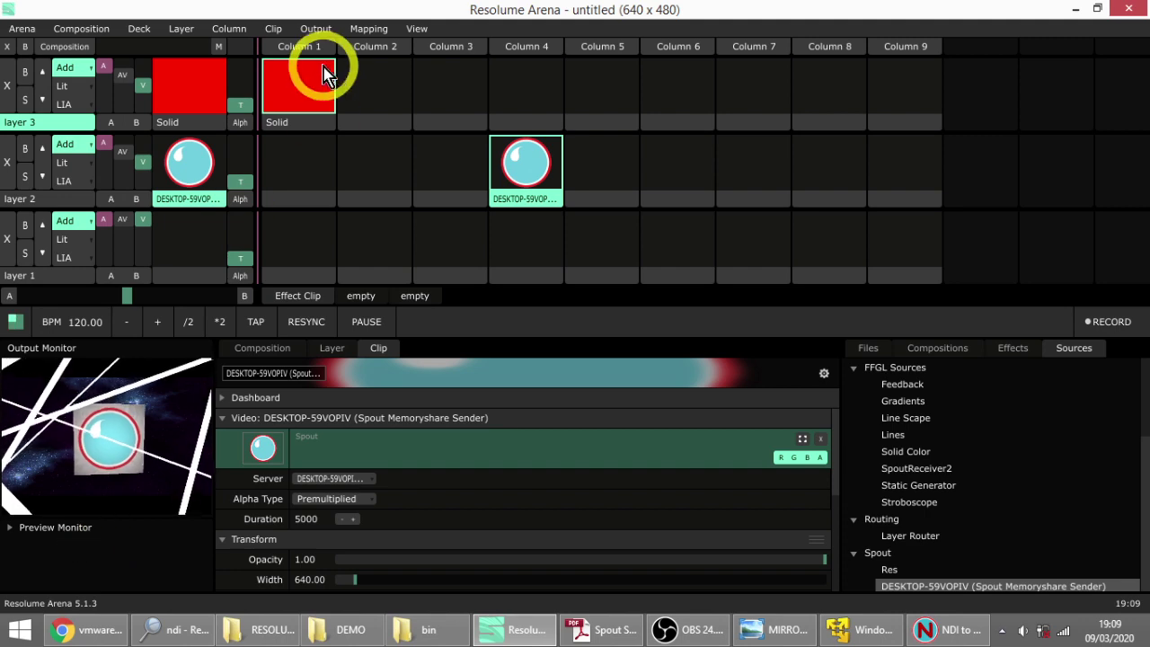
click(368, 82)
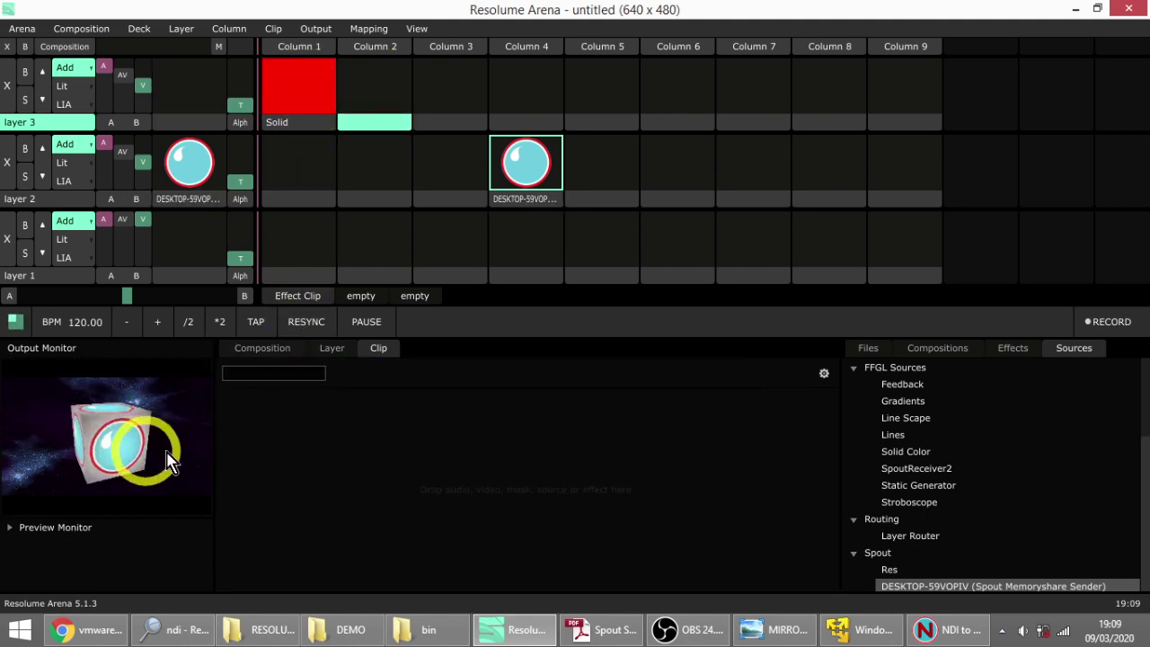
Compare the Spout clip in Resolume Arena and the host's NDI to Spout receiver with the virtual machine's Spout to NDI output.
click(851, 629)
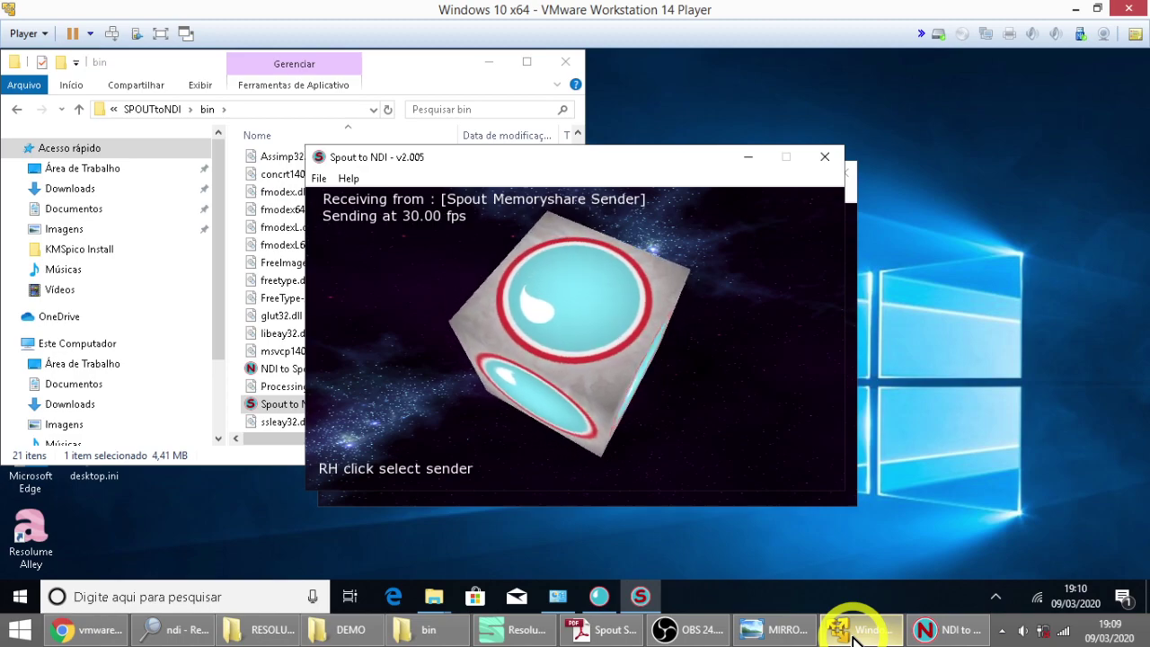
click(839, 629)
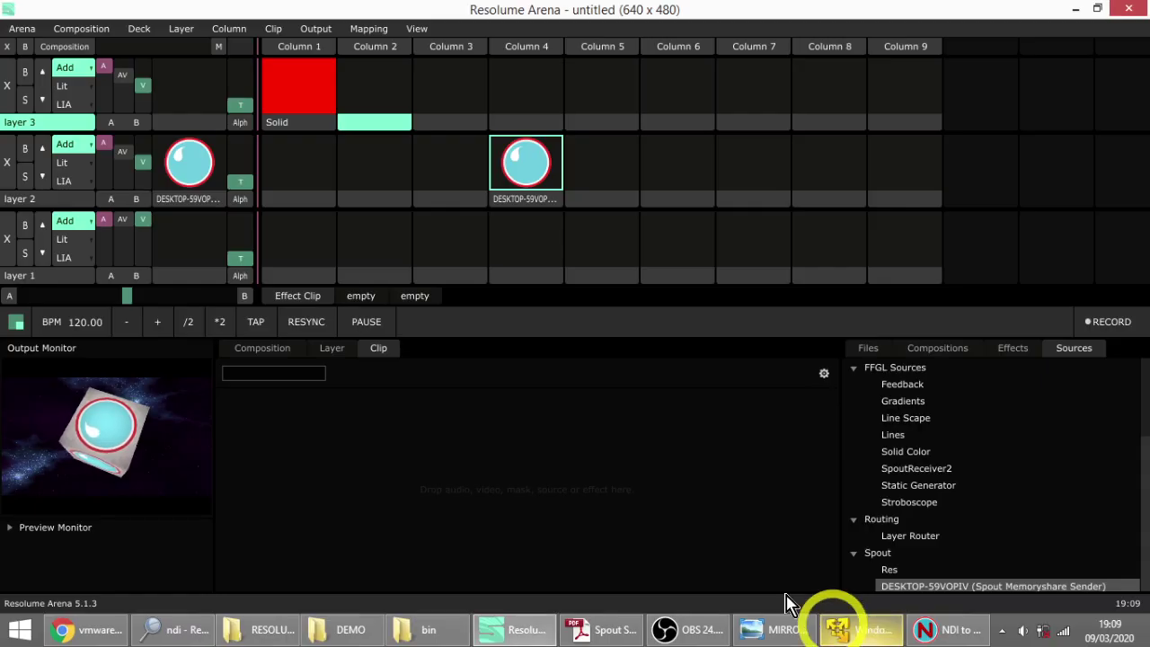
click(525, 206)
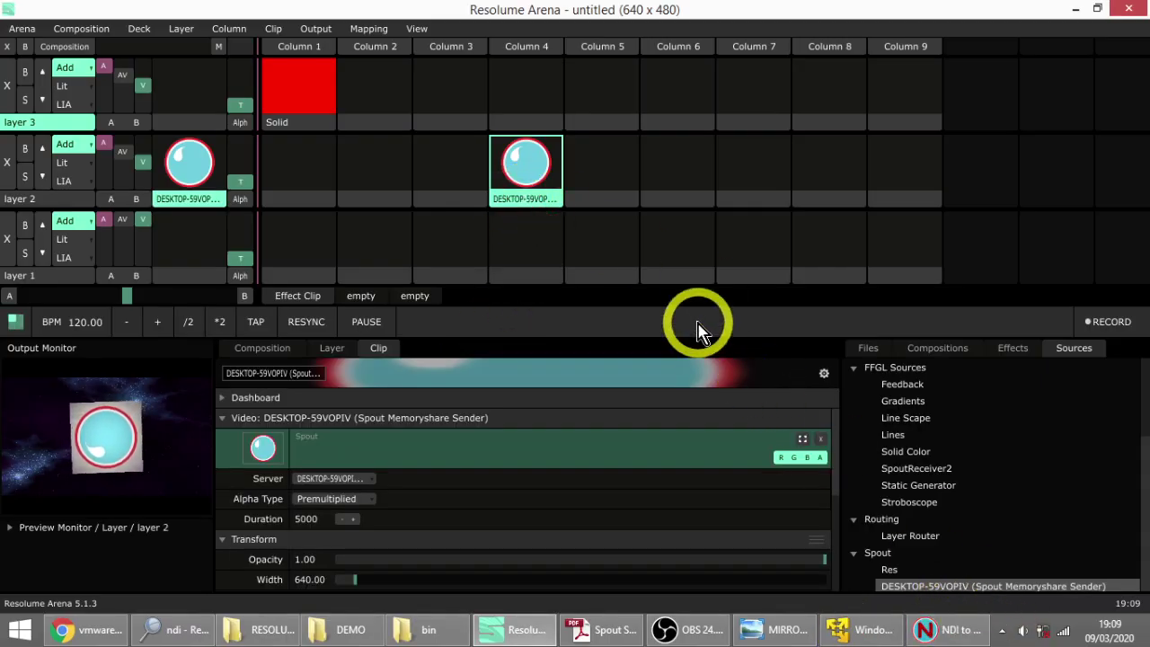
key(ctrl)
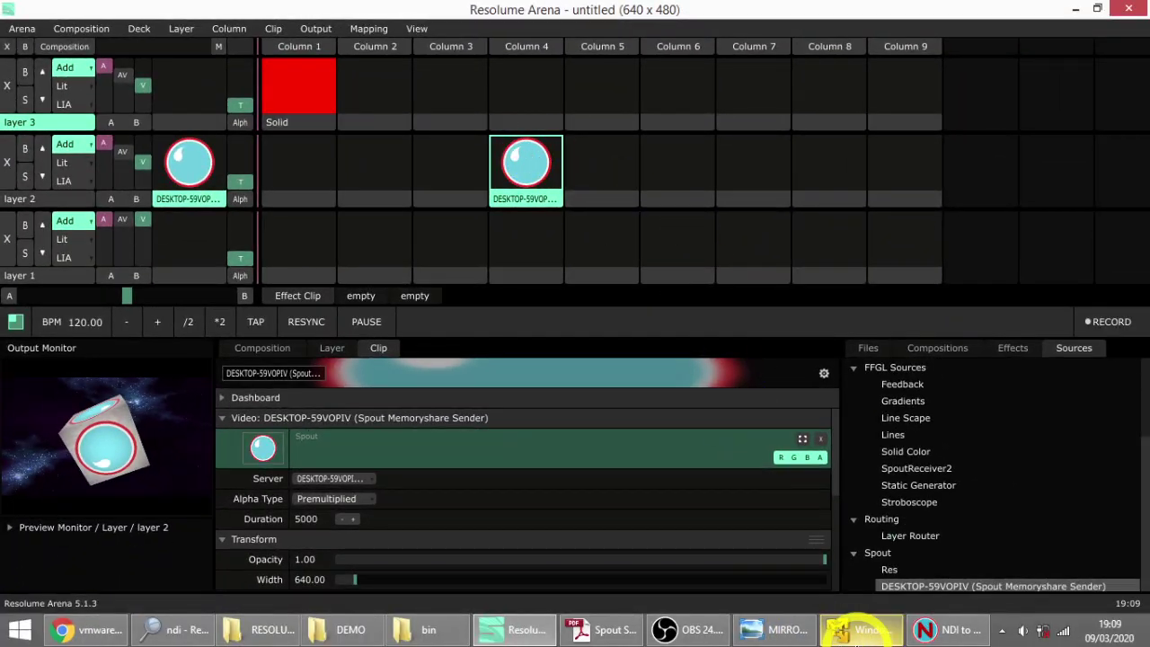
click(858, 631)
click(924, 629)
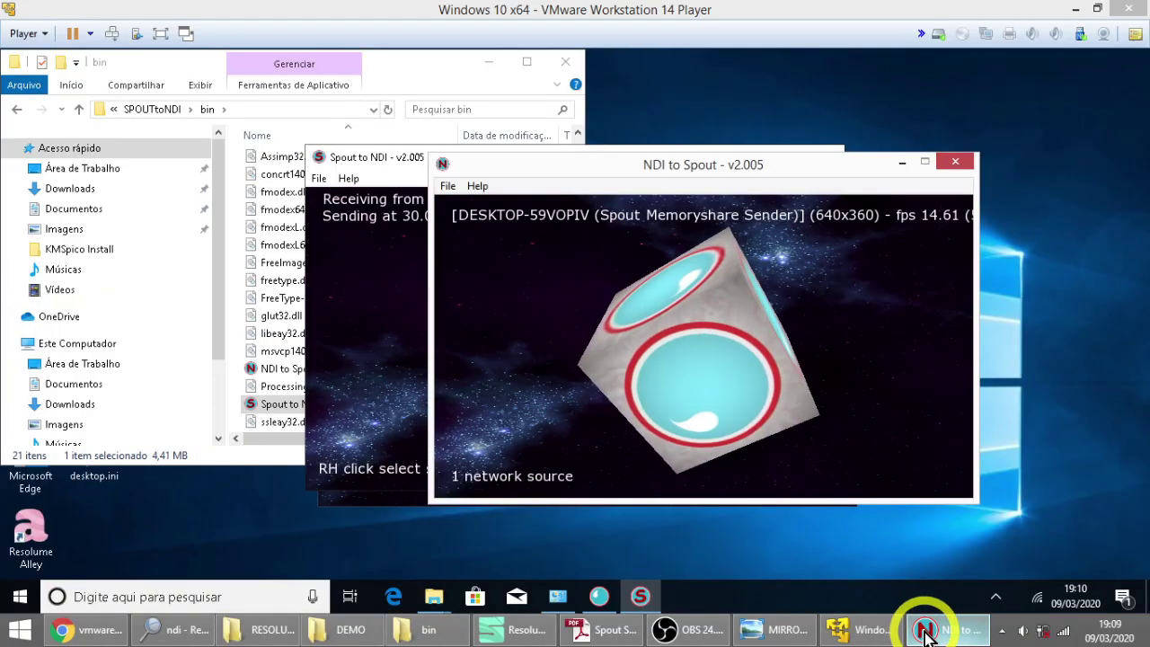
click(839, 631)
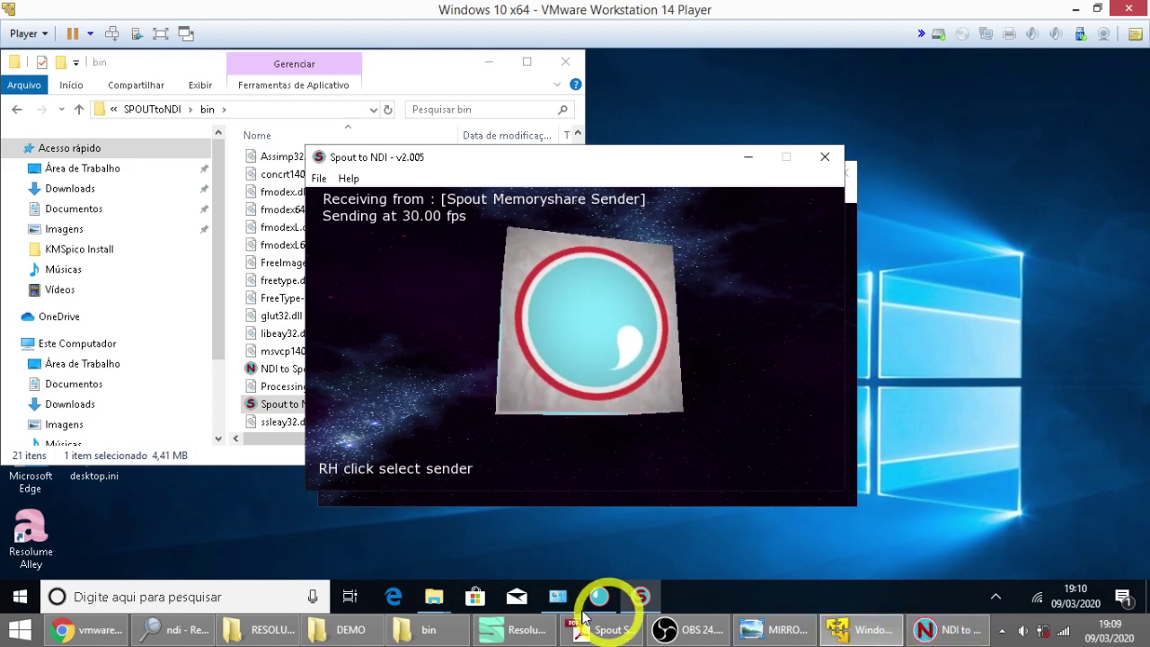
Switch to Resolume Arena, open its advanced output settings, and add a new screen.
click(526, 628)
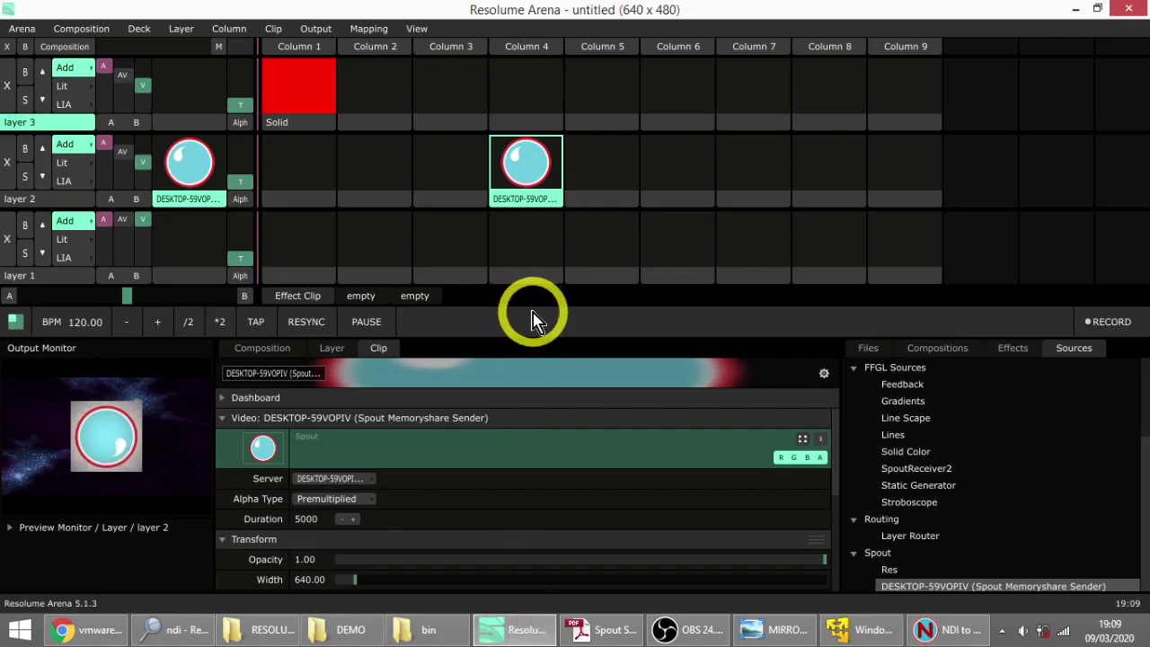
click(309, 28)
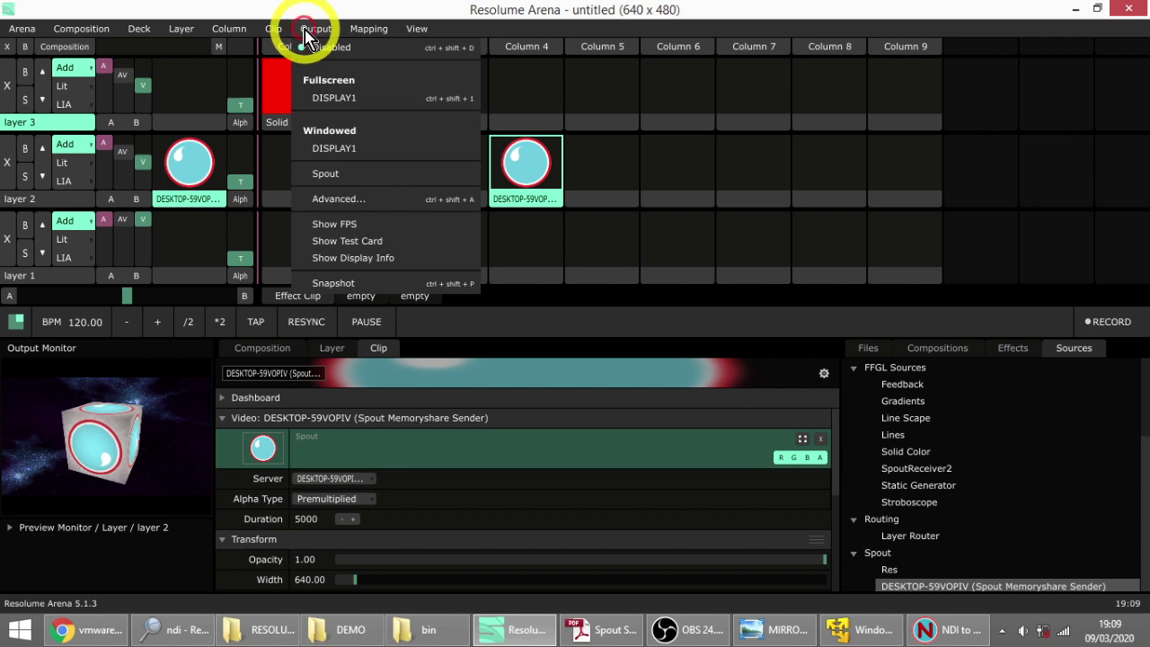
click(364, 203)
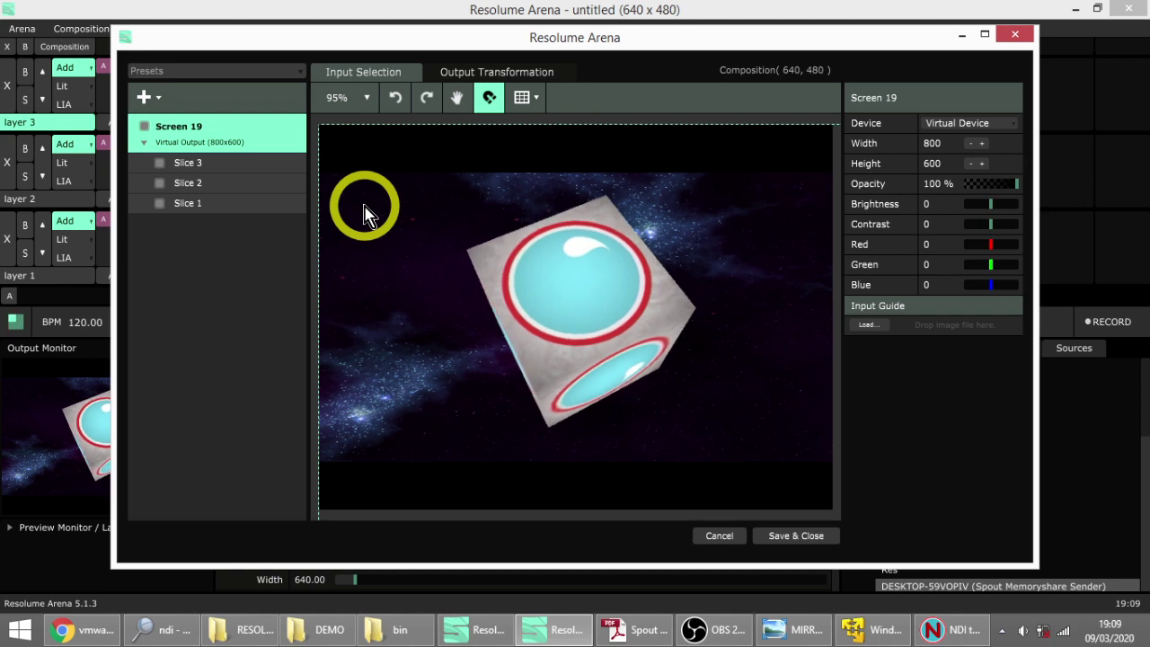
click(145, 97)
click(196, 132)
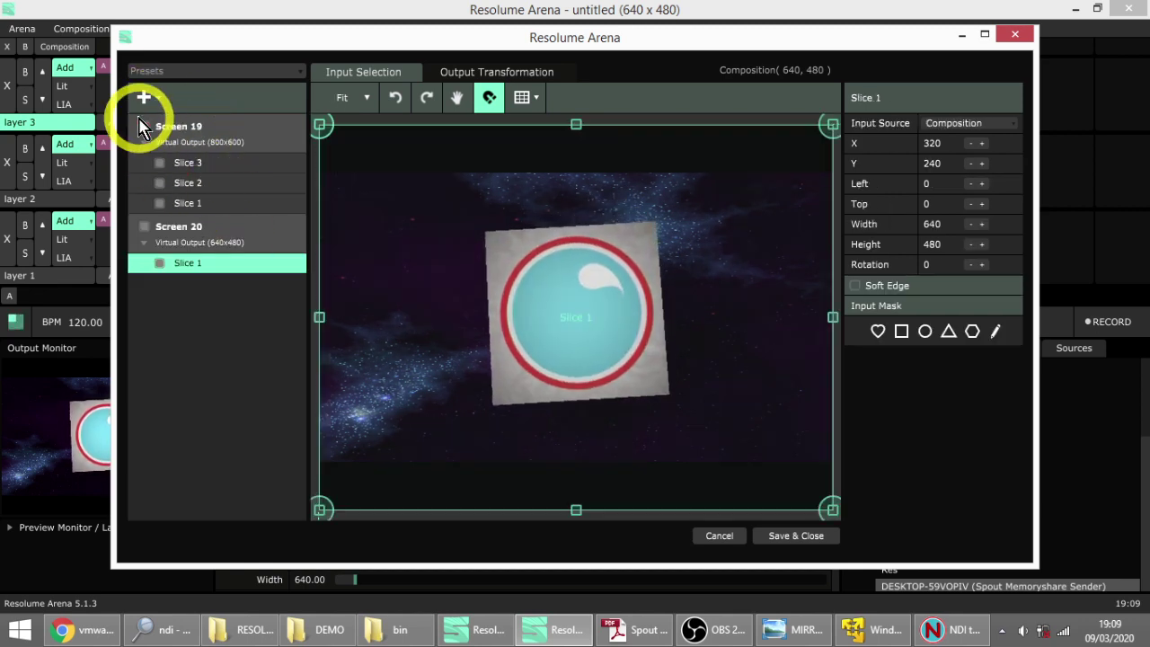
Disable and collapse Screen 19, and select Screen 20 to show its Virtual Device settings.
click(144, 139)
click(180, 171)
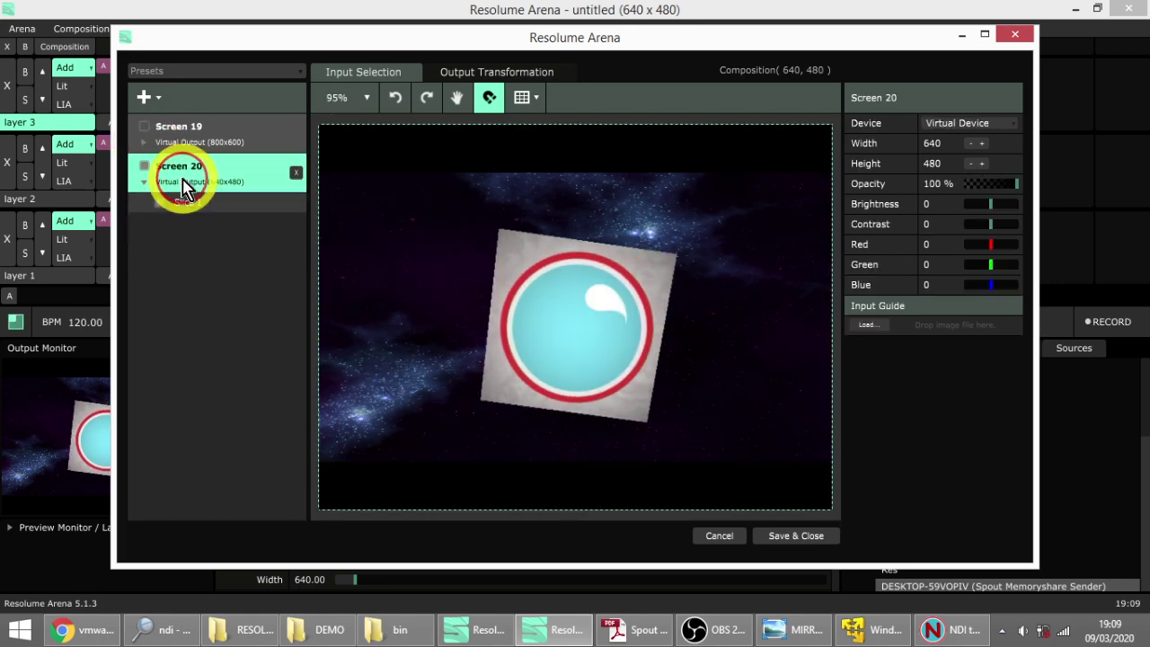
click(961, 136)
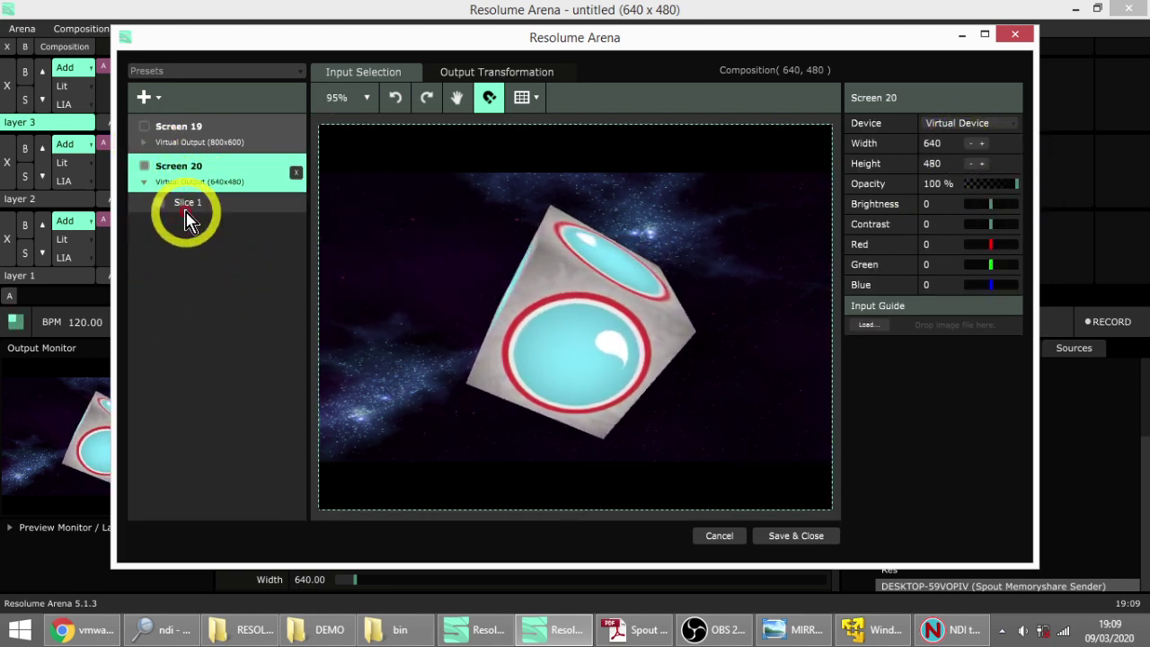
Narrow Slice 1's input selection on Screen 20 from its left edge to about 352 wide, starting at about 288.
click(187, 215)
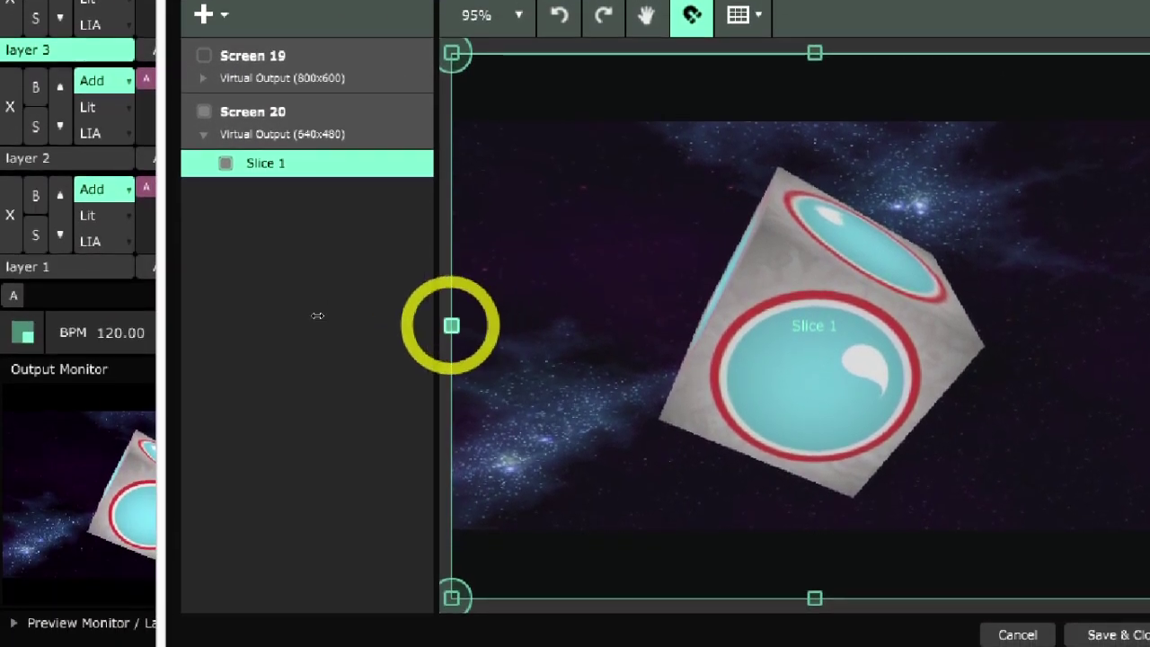
drag(450, 344, 834, 344)
mouse_move(588, 343)
mouse_down()
mouse_move(602, 341)
mouse_move(578, 344)
mouse_up()
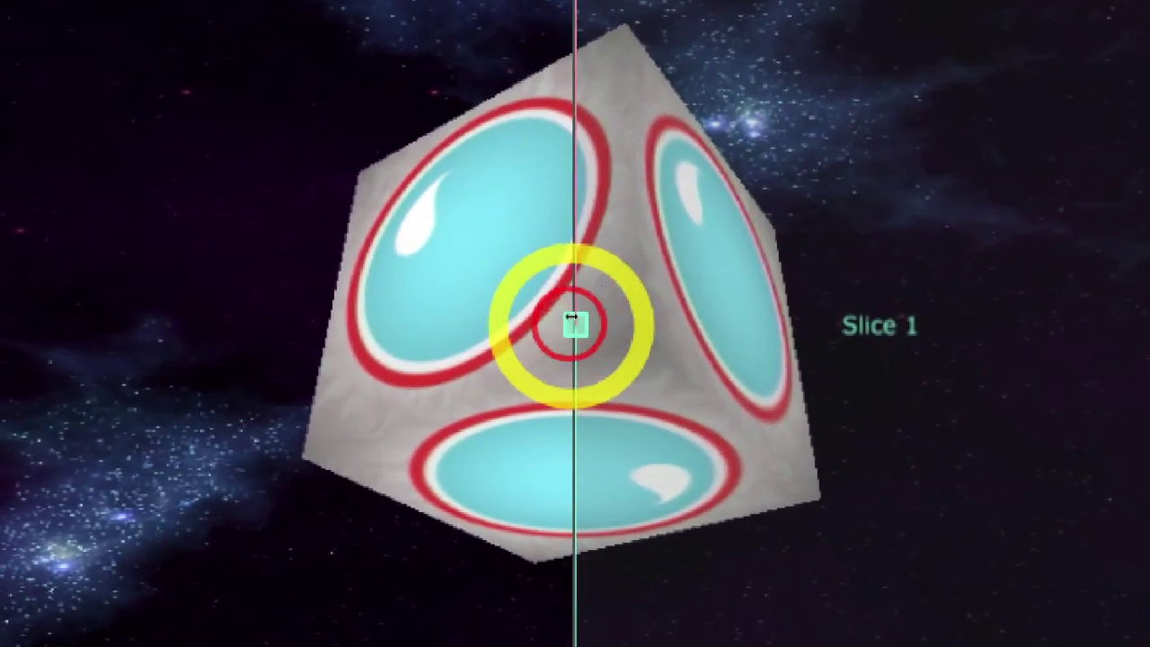
drag(571, 316, 526, 318)
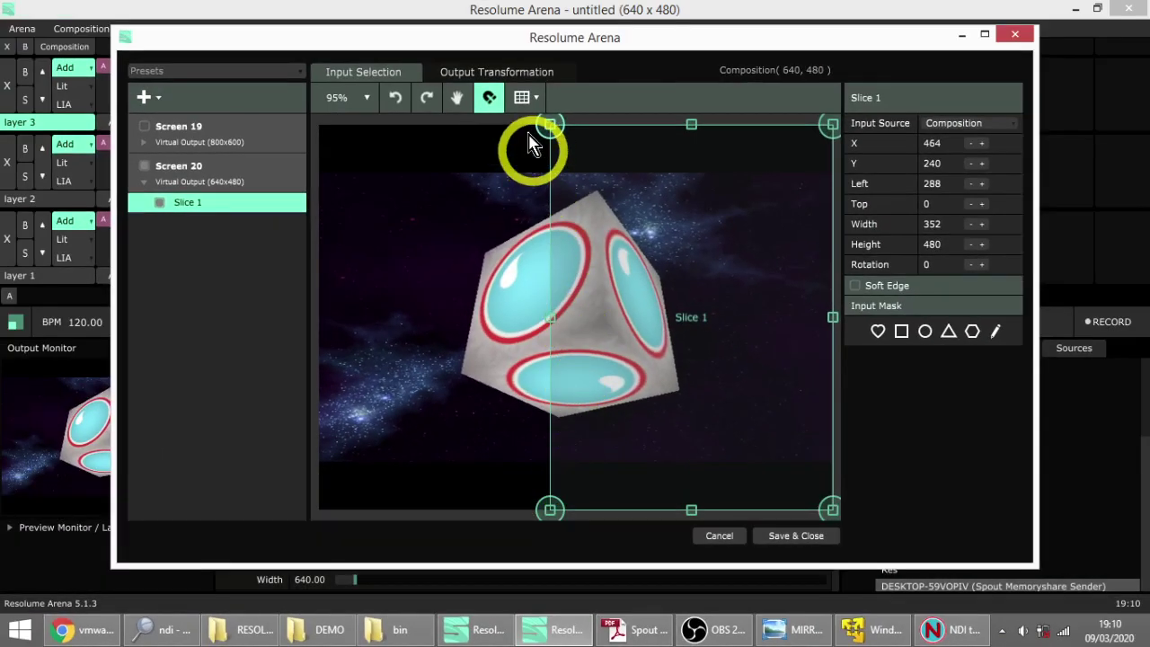
In the output transformation, stretch Slice 1 past the screen's left edge to about 665 wide and return it to 640 by 480.
click(508, 73)
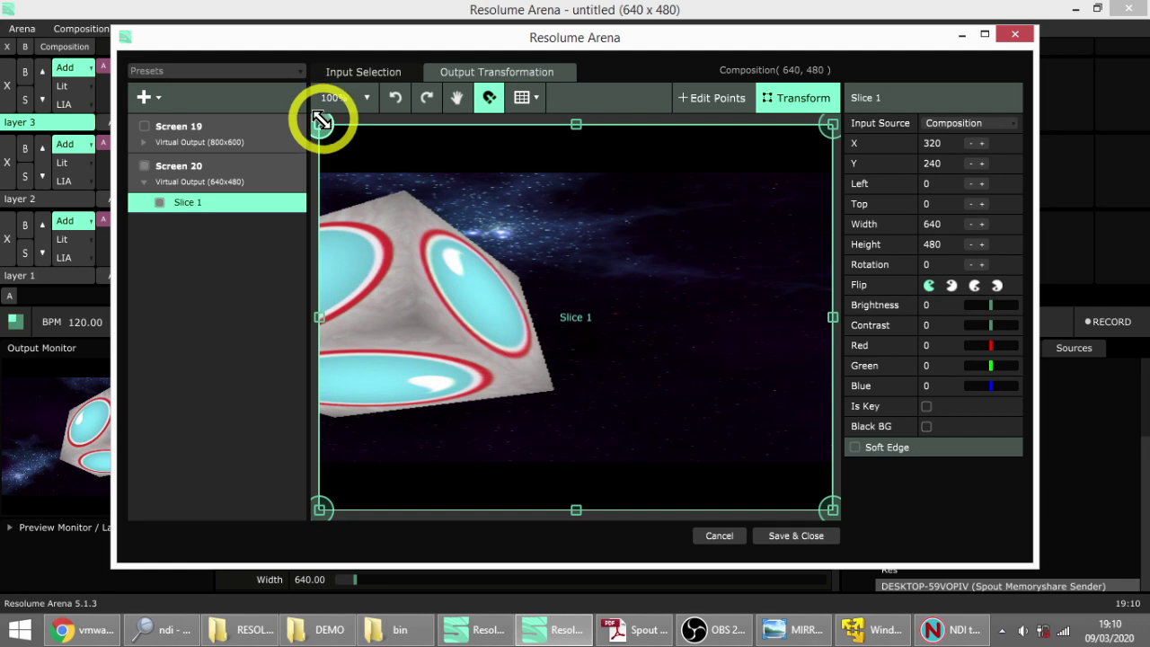
mouse_move(321, 119)
mouse_down()
mouse_move(588, 117)
mouse_move(300, 113)
mouse_up()
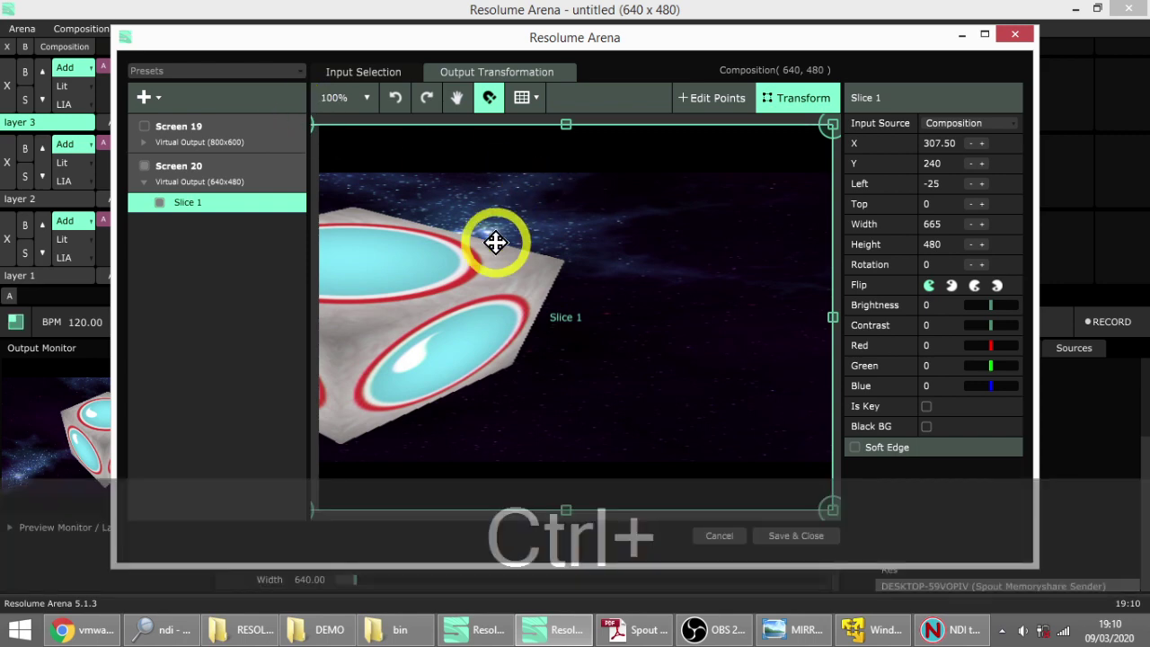
ctrl+scroll(495, 241, down, 3)
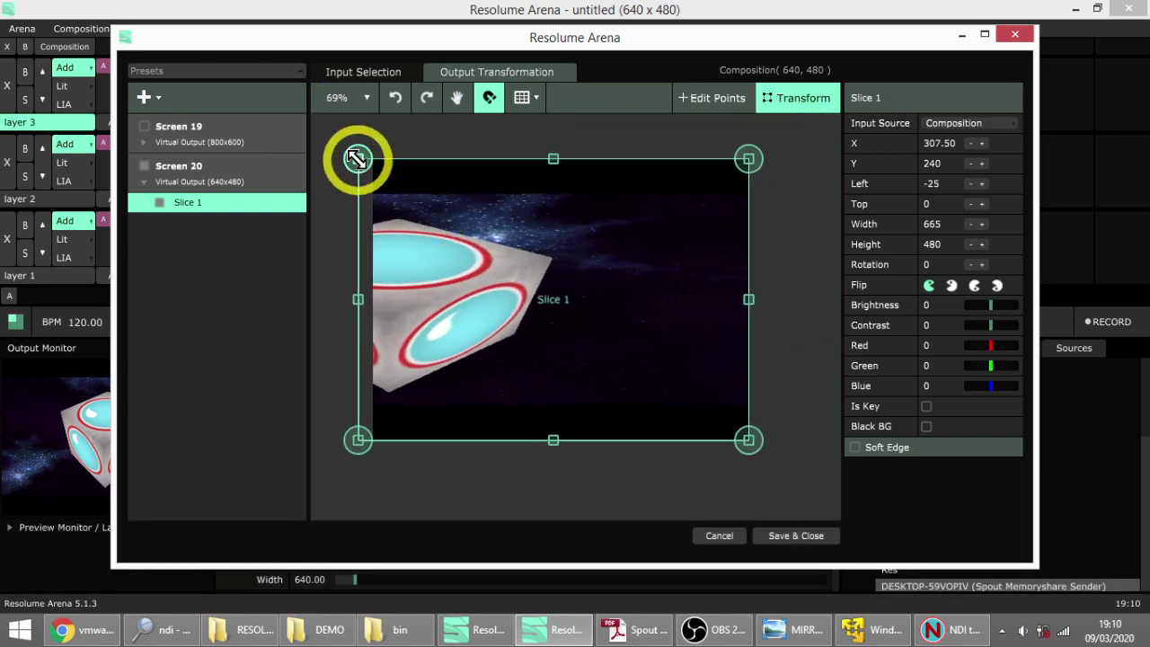
drag(356, 158, 374, 160)
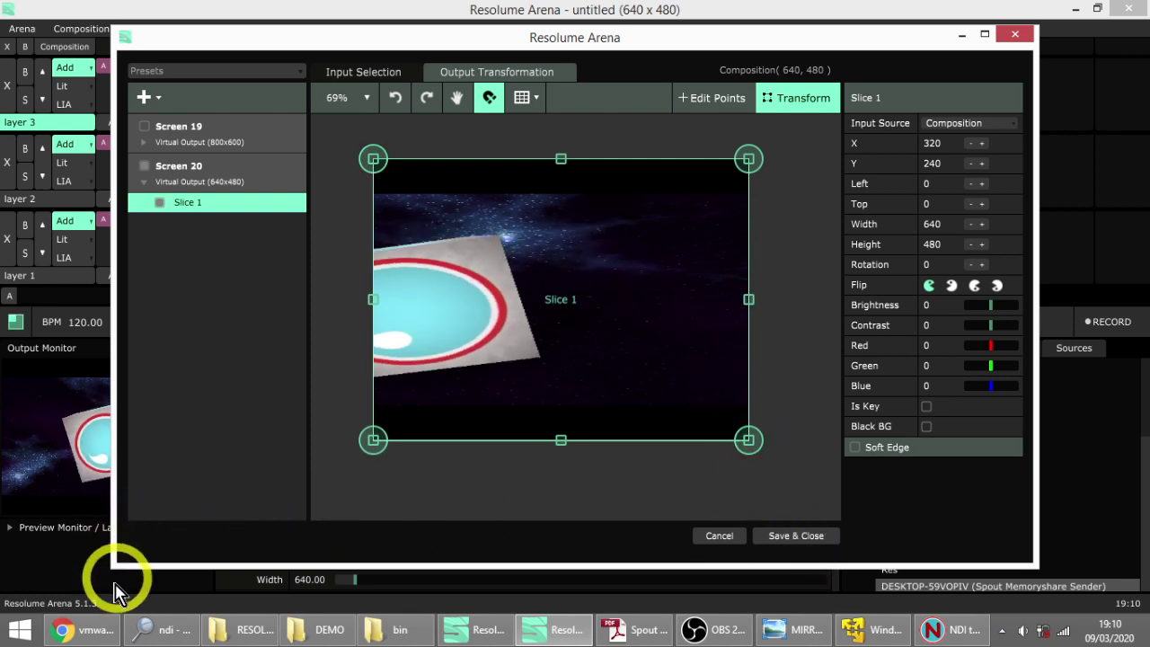
Switch to the YouTube Studio comments page in Chrome and close Resolume Arena's advanced output window covering it.
click(104, 635)
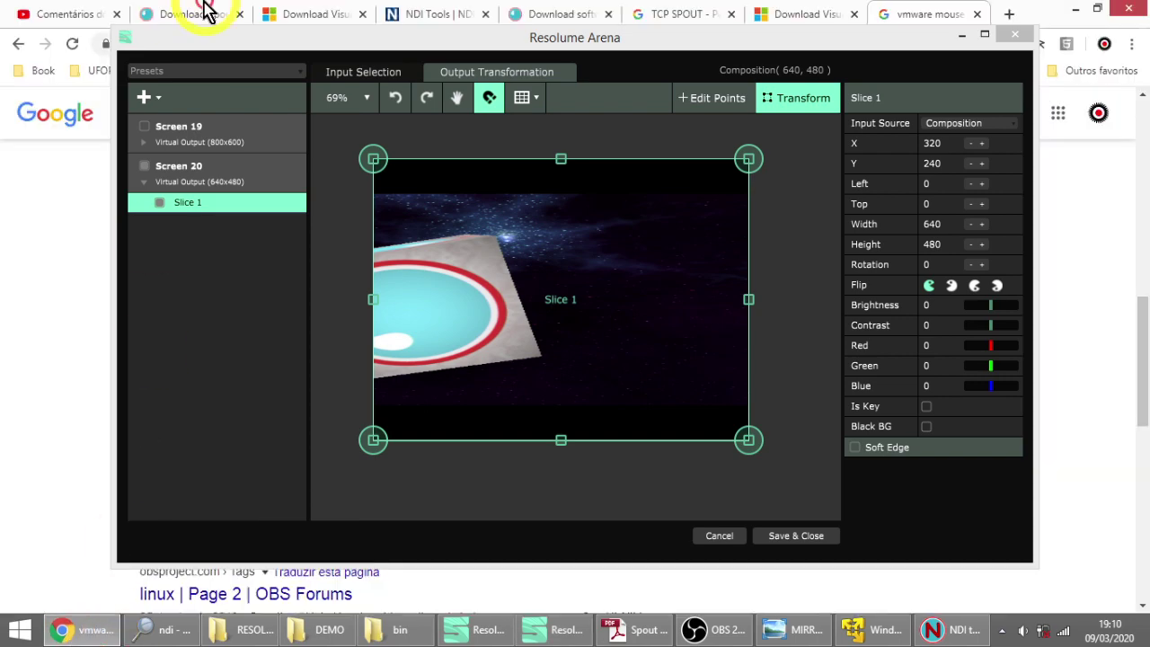
click(71, 13)
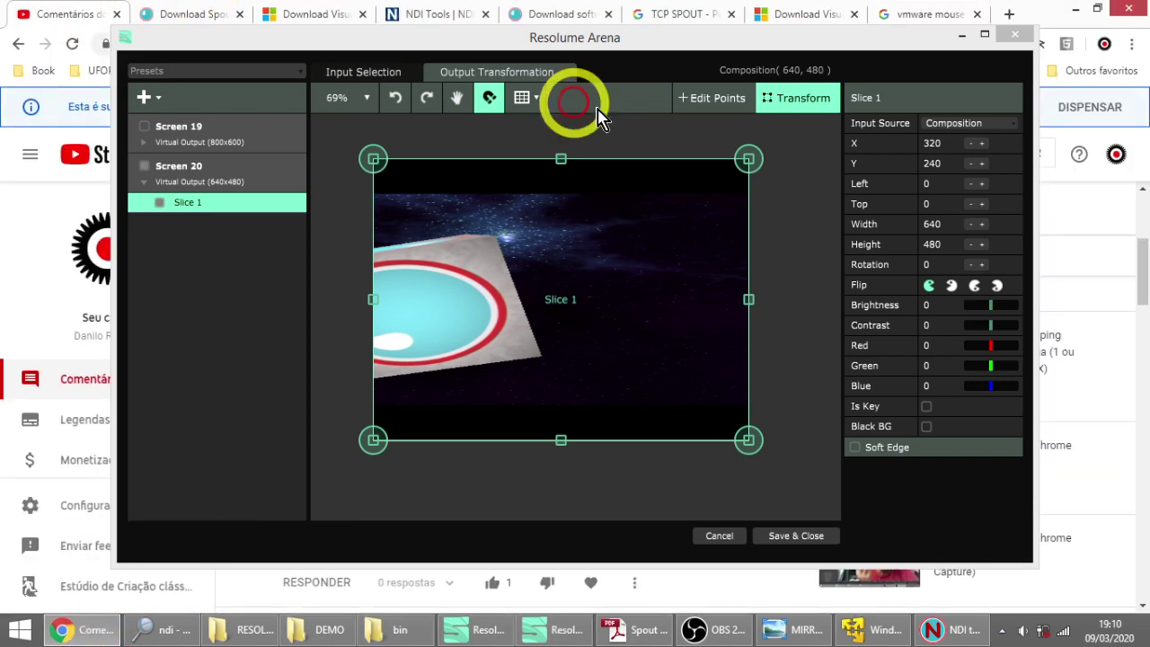
click(1015, 38)
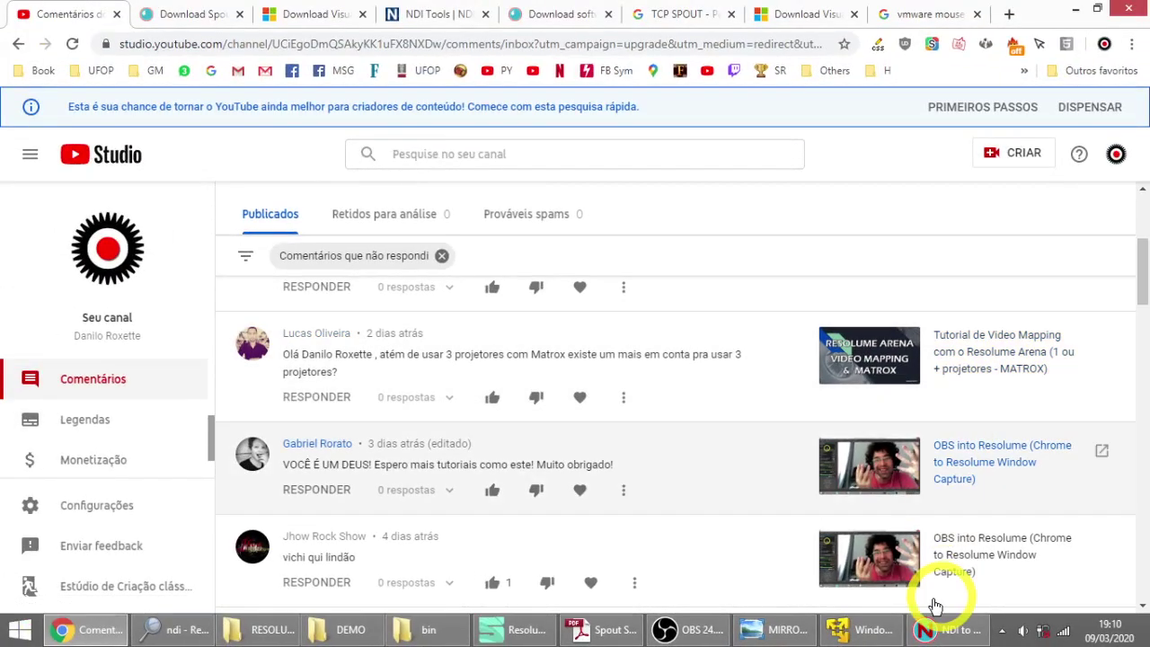
Show the MIRROR.jpg diagram in the photo viewer, and switch OBS to the FULL CAM scene.
click(780, 634)
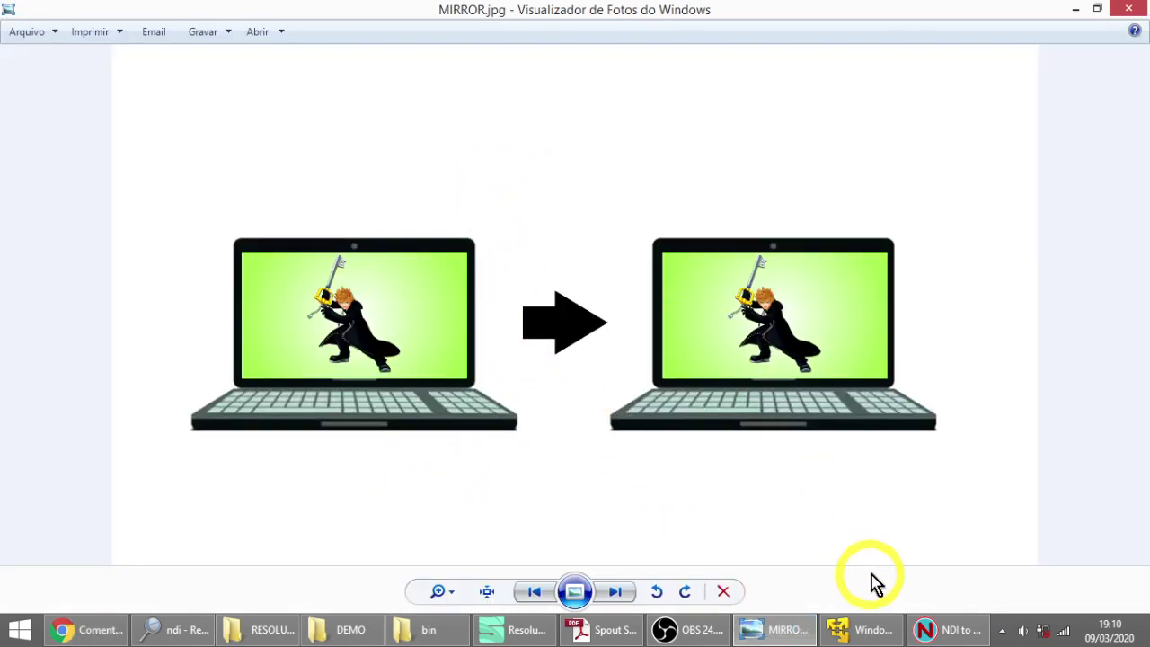
click(700, 633)
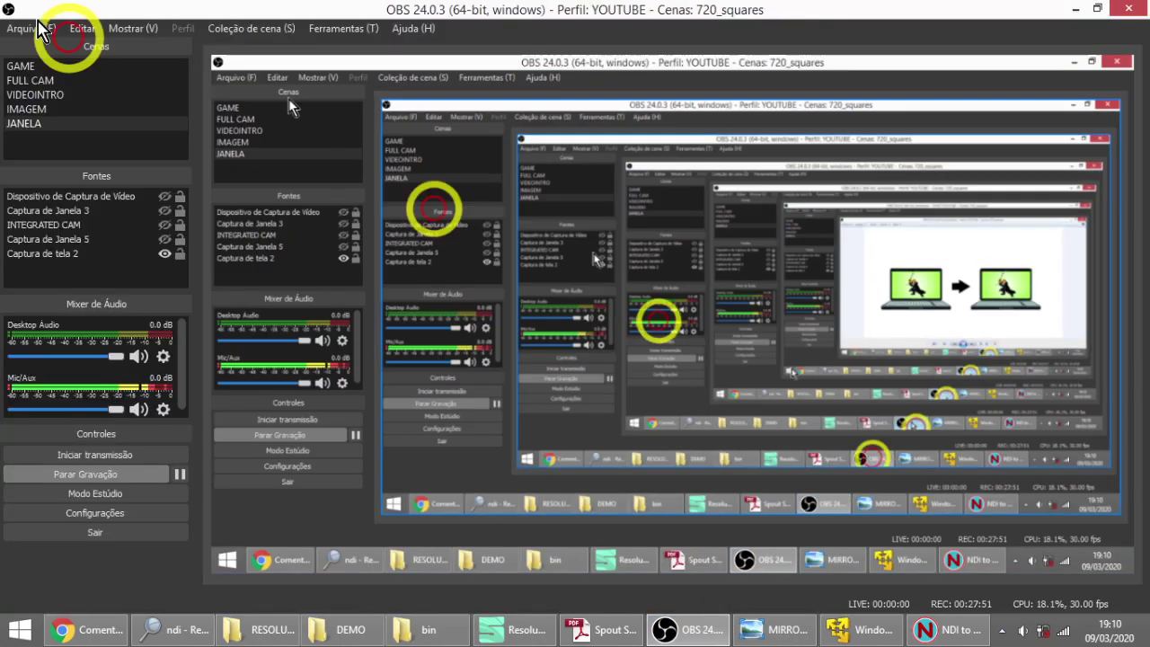
click(36, 81)
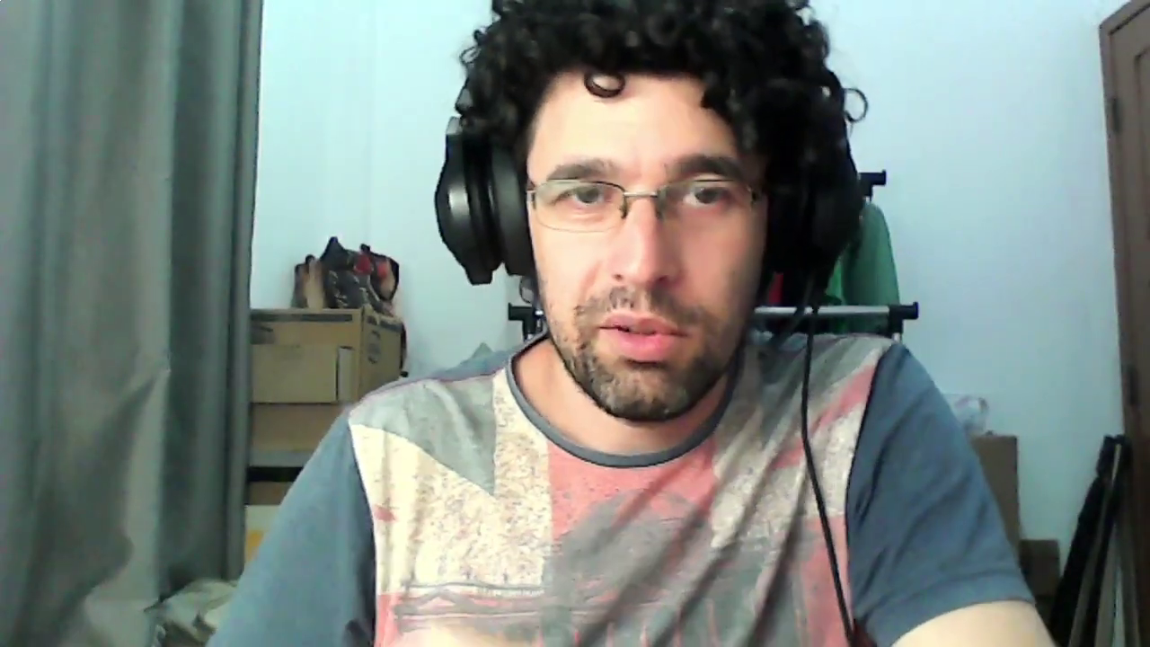